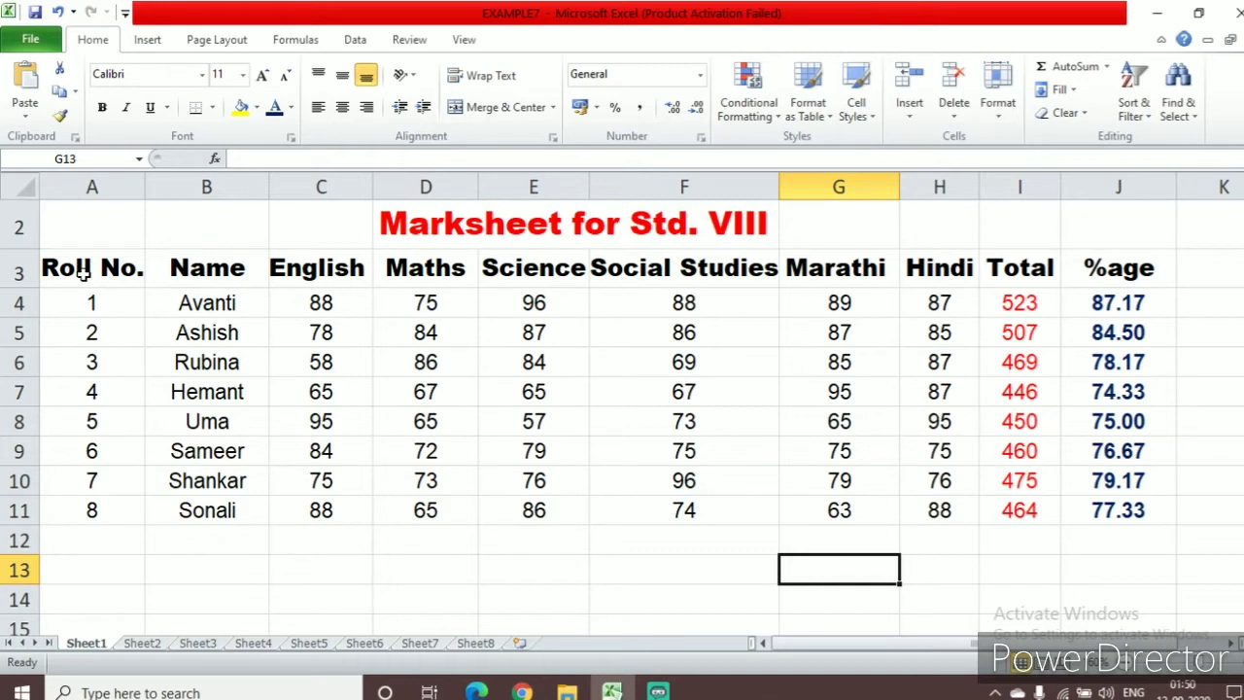
# - Insert a 2-D clustered column chart from the marks data in A3:H11, from Roll No. through Hindi
pyautogui.moveTo(85, 273); pyautogui.dragTo(930, 507)
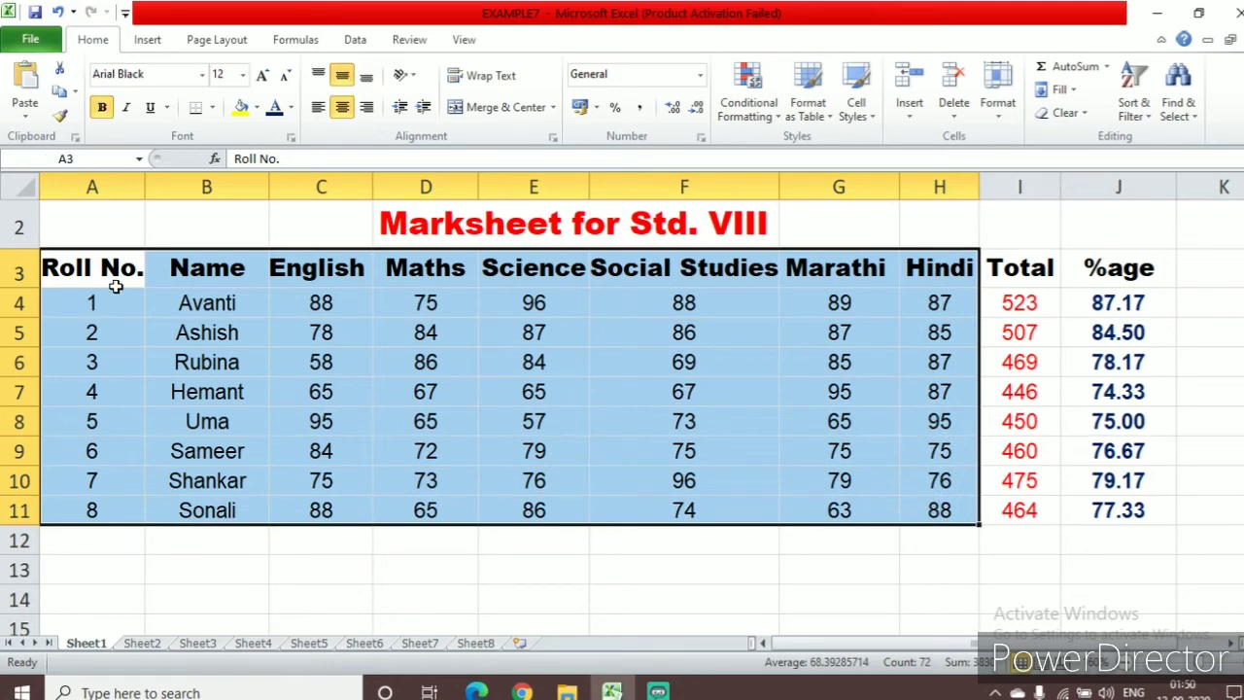
pyautogui.click(73, 267)
pyautogui.moveTo(73, 269); pyautogui.dragTo(930, 505)
pyautogui.click(146, 43)
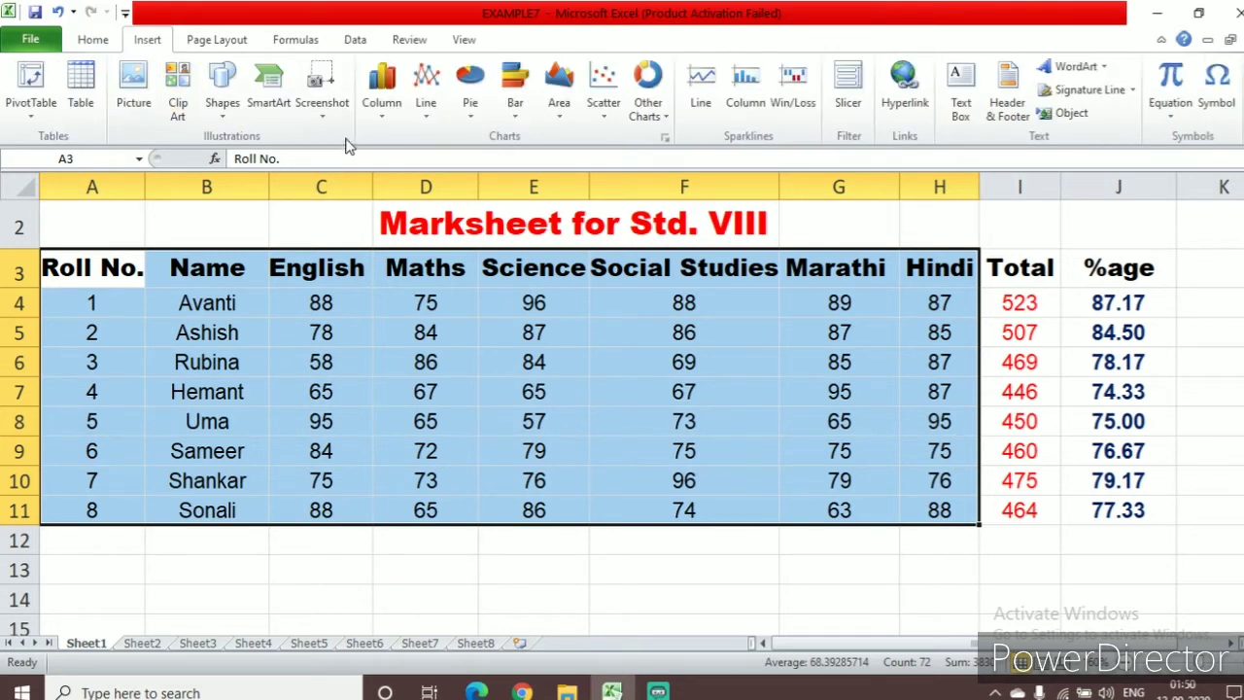
pyautogui.click(381, 102)
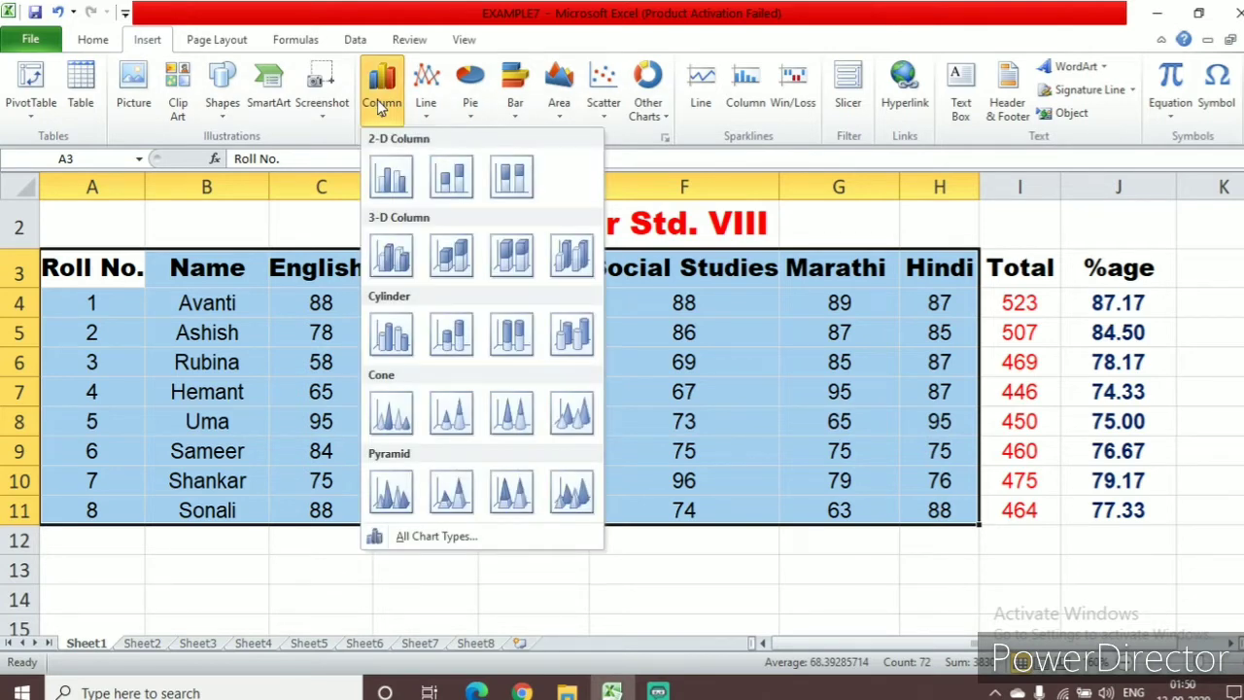
pyautogui.click(390, 178)
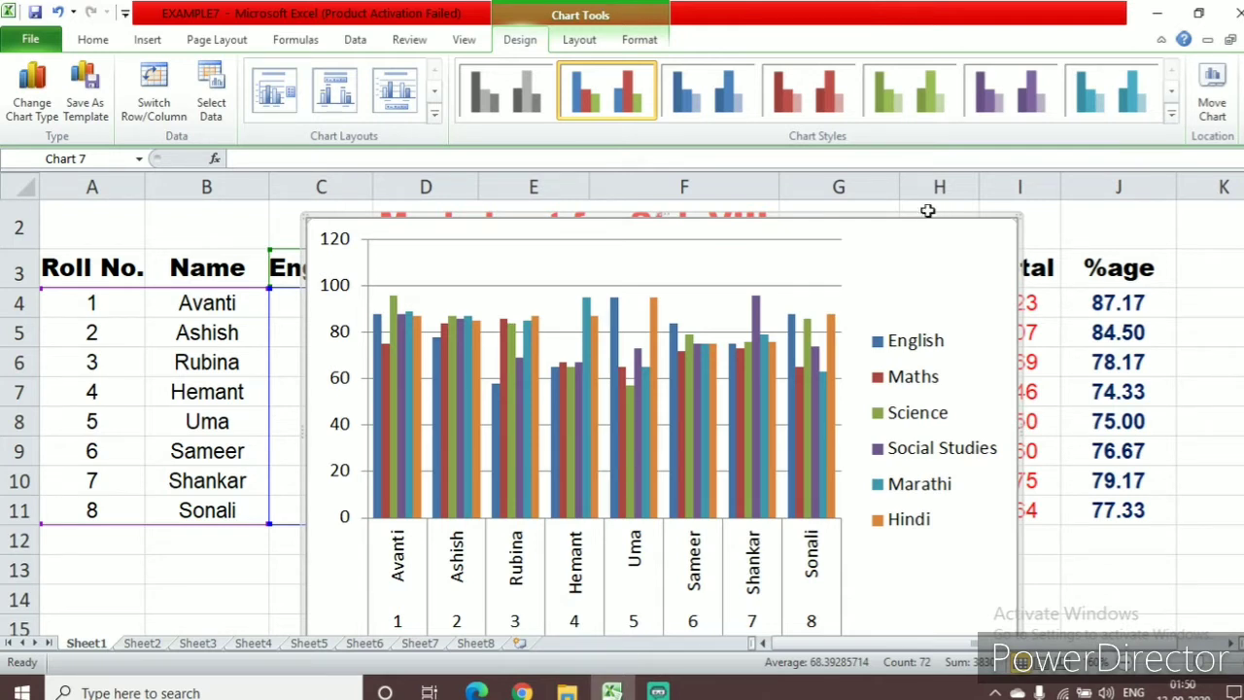
# - Transfer the marks chart to Sheet6, place its upper corner near cell K47, and enlarge it
pyautogui.click(356, 644)
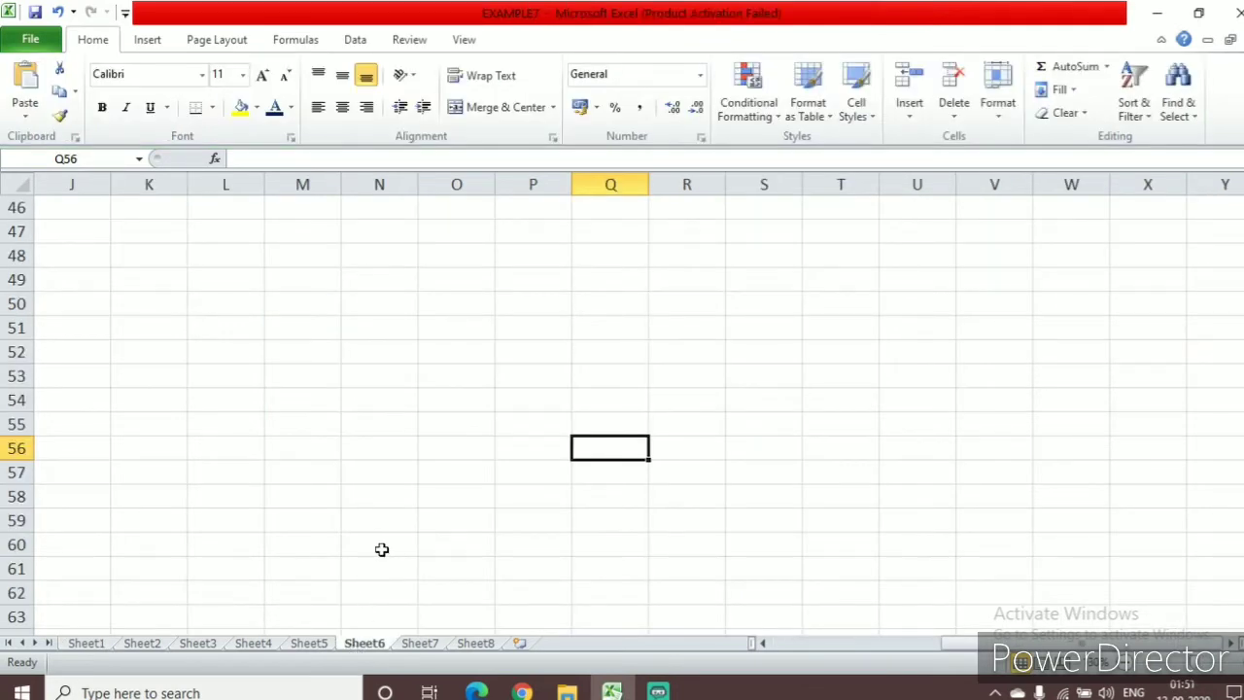
pyautogui.hotkey('ctrl', 'v')
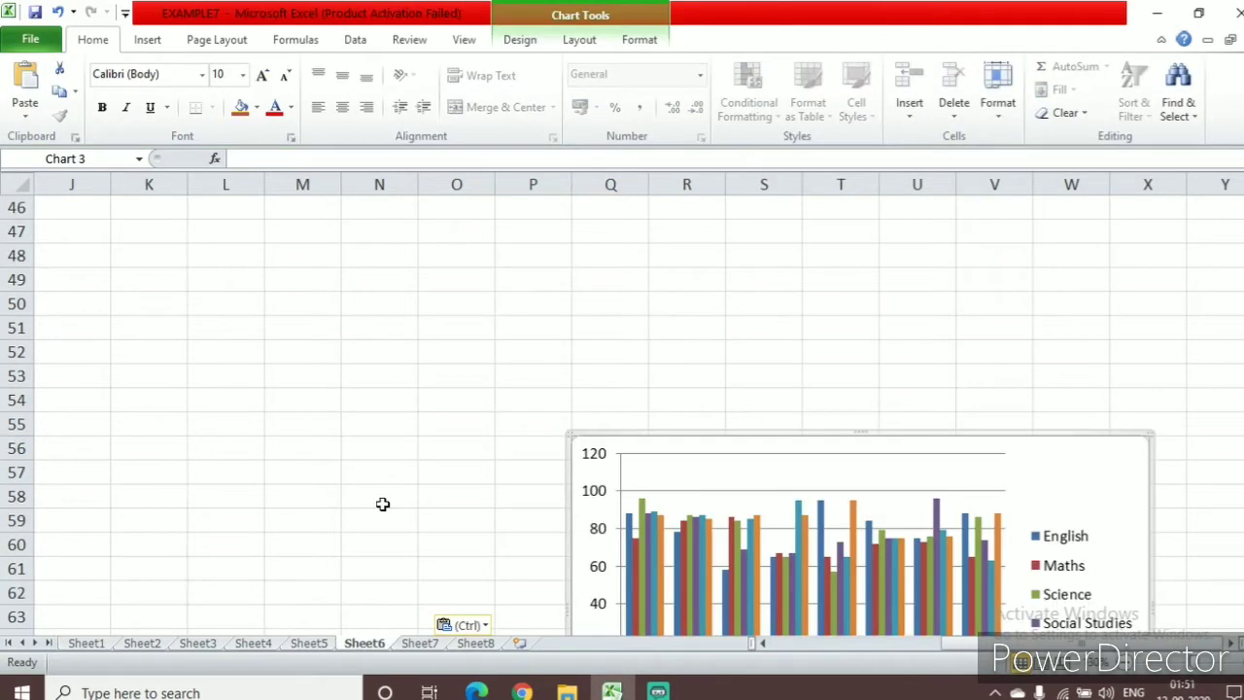
pyautogui.moveTo(596, 436); pyautogui.dragTo(186, 224)
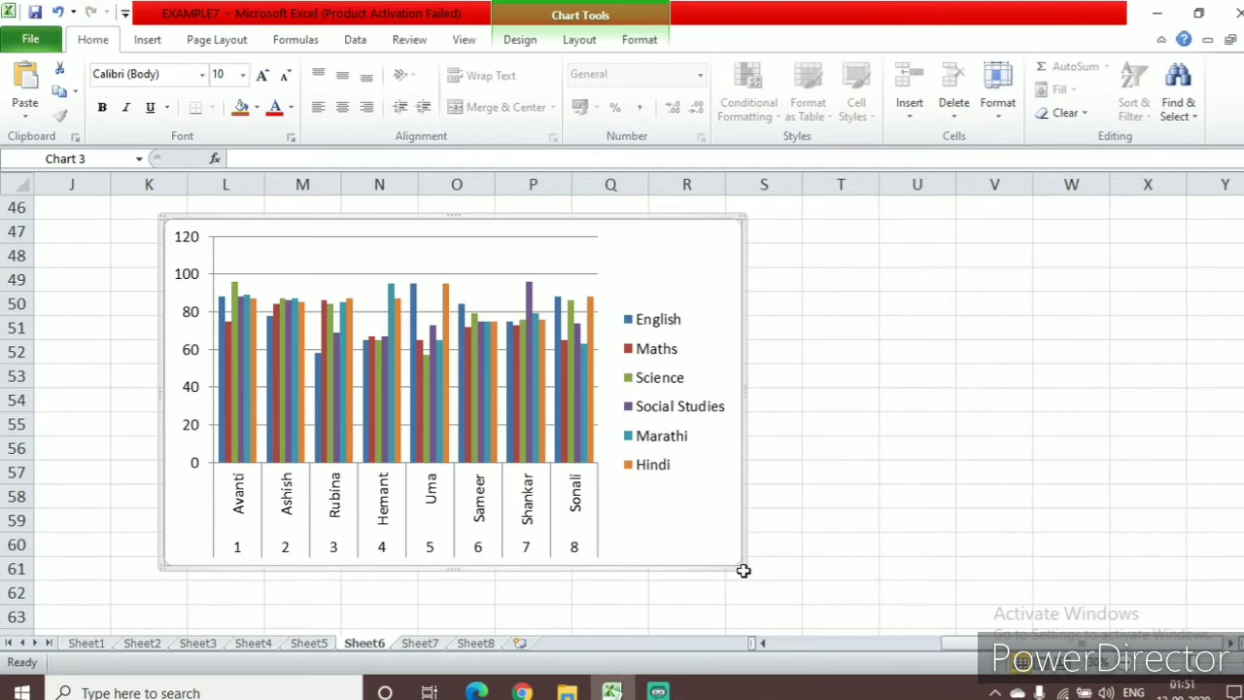
pyautogui.moveTo(743, 570); pyautogui.dragTo(1004, 328)
# - Move the enlarged chart up the sheet so that its upper edge sits at row 35, starting in column K
pyautogui.scroll(10, 884, 350)
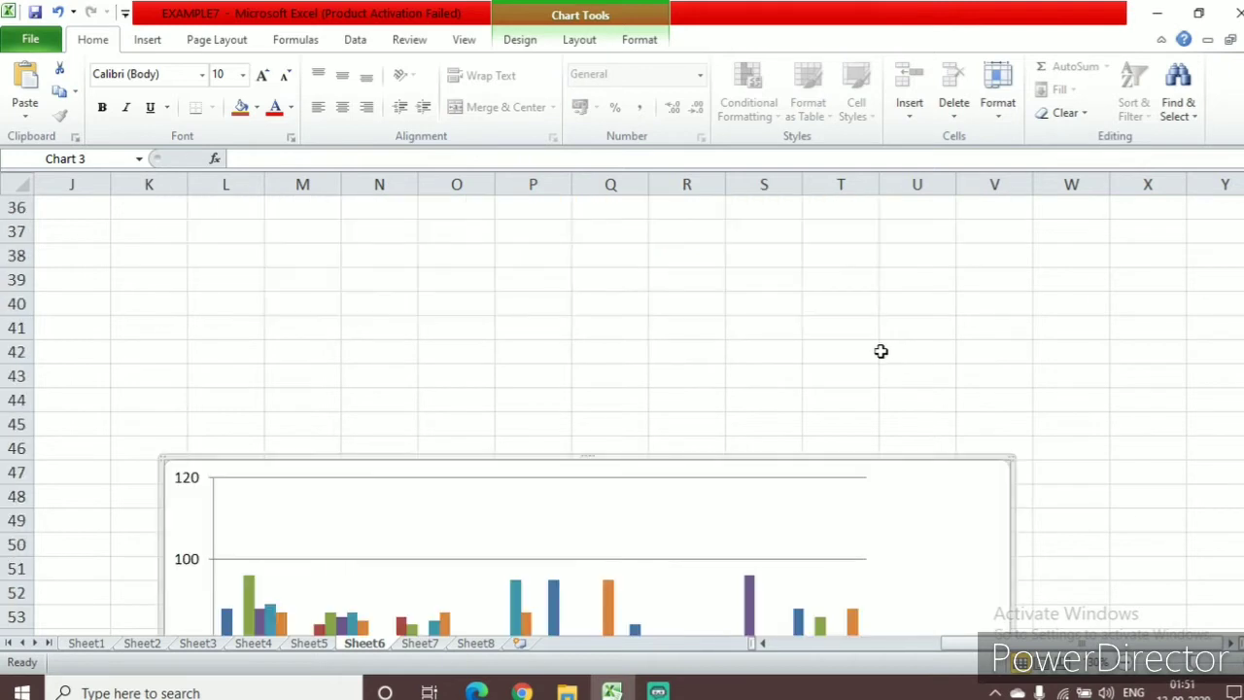
pyautogui.moveTo(581, 460); pyautogui.dragTo(525, 182)
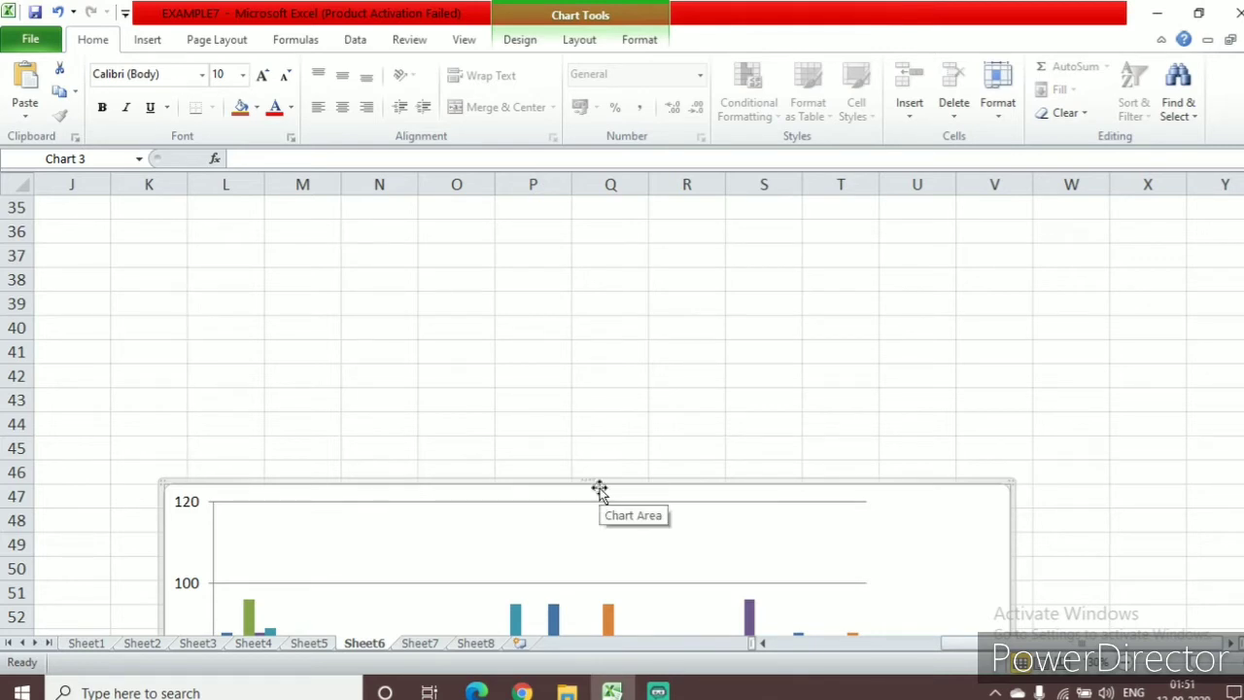
pyautogui.moveTo(600, 491); pyautogui.dragTo(554, 227)
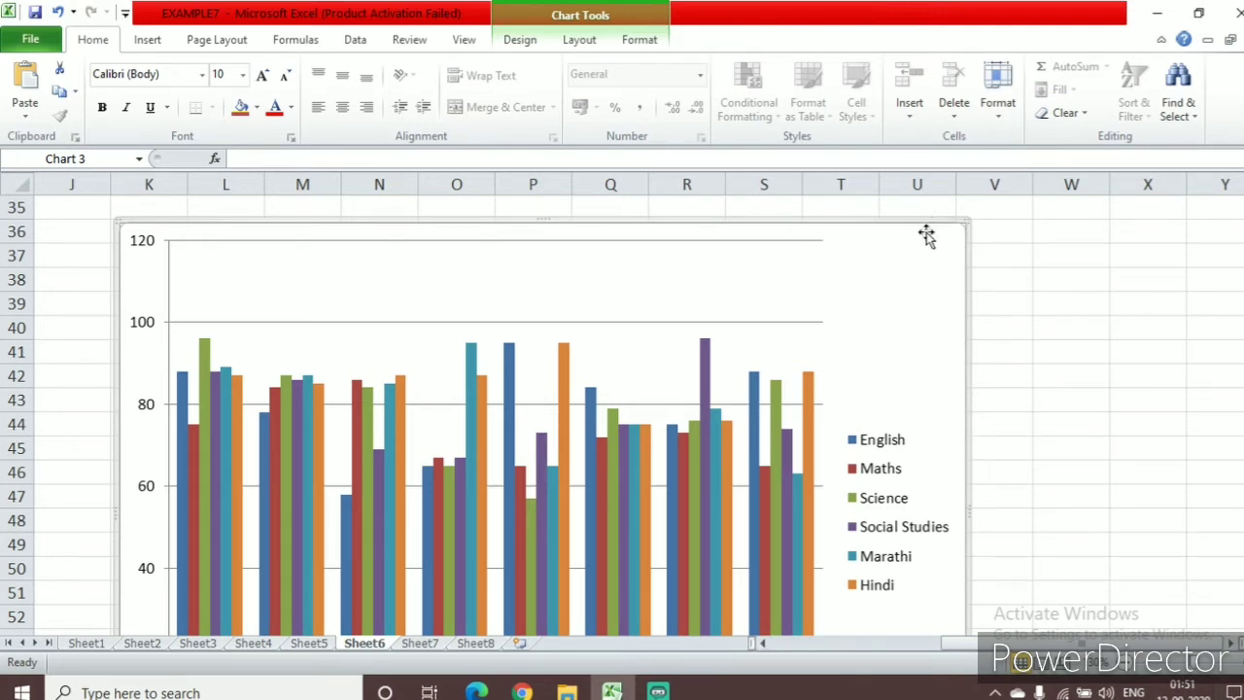
pyautogui.moveTo(916, 222); pyautogui.dragTo(919, 205)
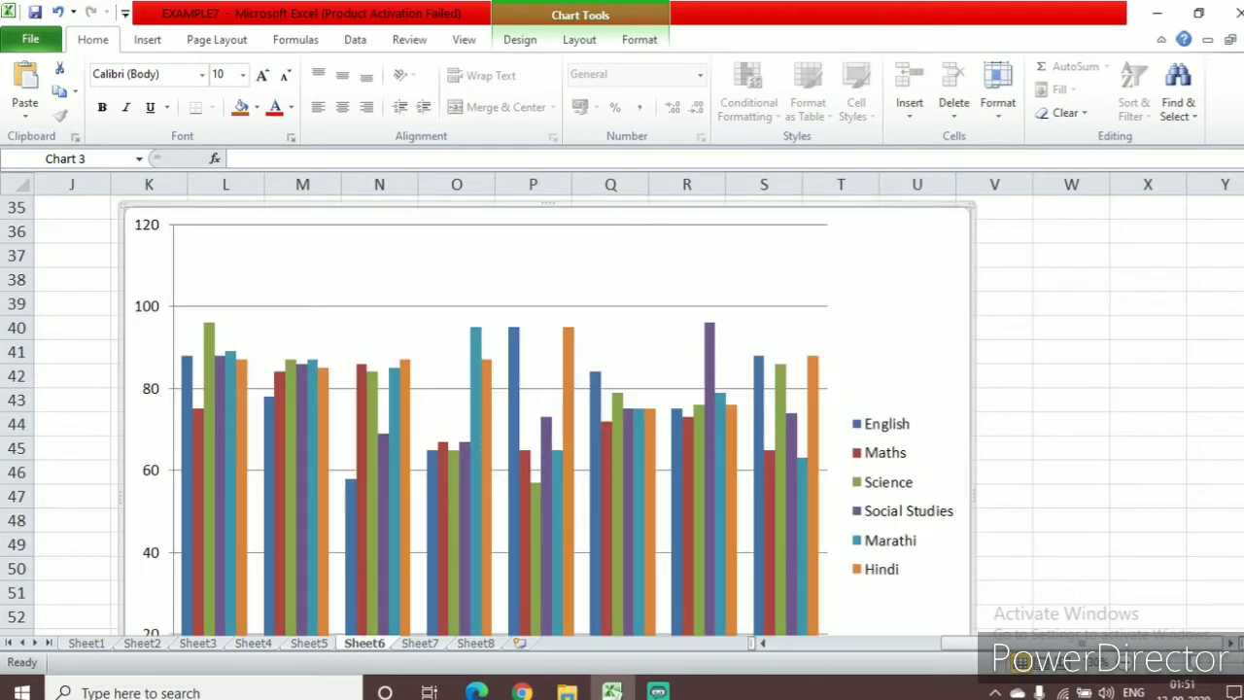
pyautogui.scroll(-5, 492, 403)
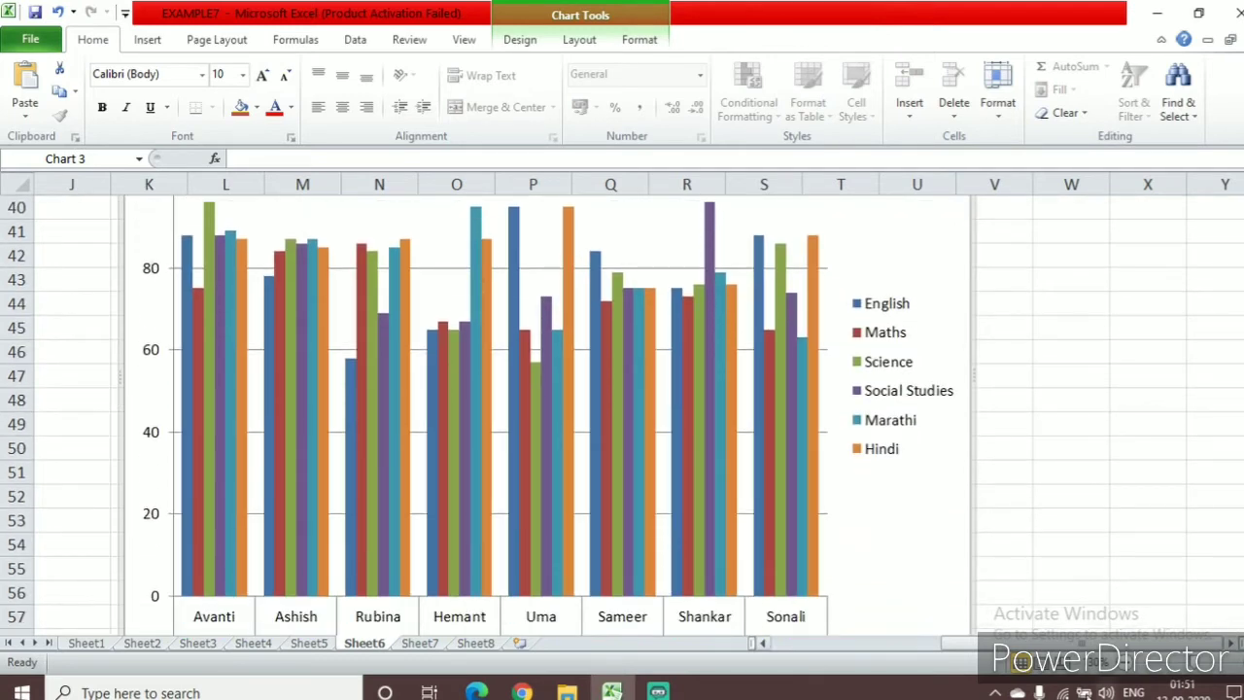
pyautogui.click(1122, 665)
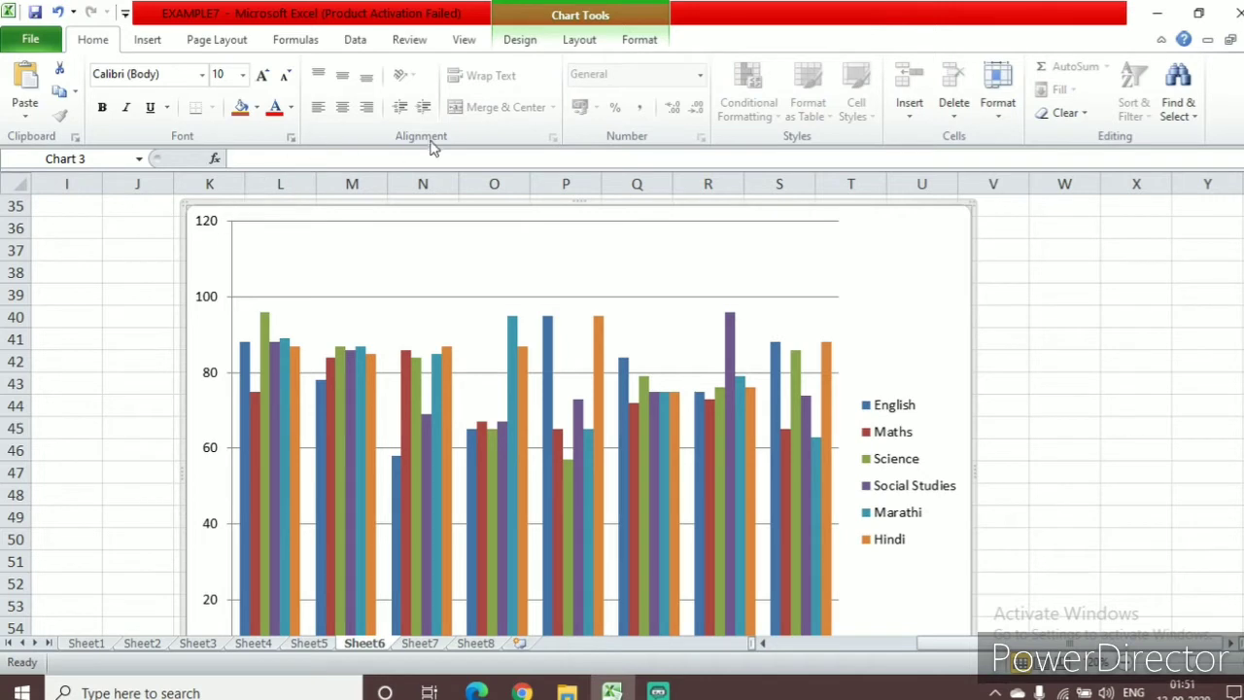
# - Try chart Layout 1 and Layout 3, and settle on Layout 9 with a chart title, axis titles and a legend
pyautogui.click(531, 47)
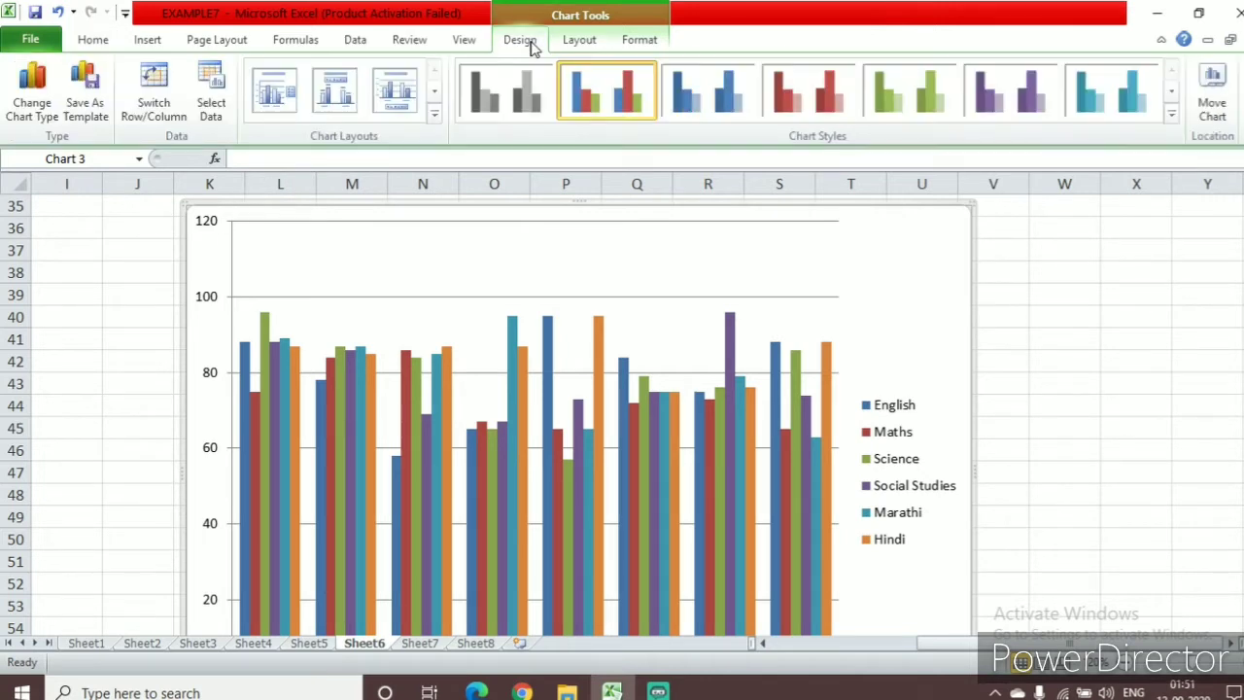
pyautogui.click(435, 120)
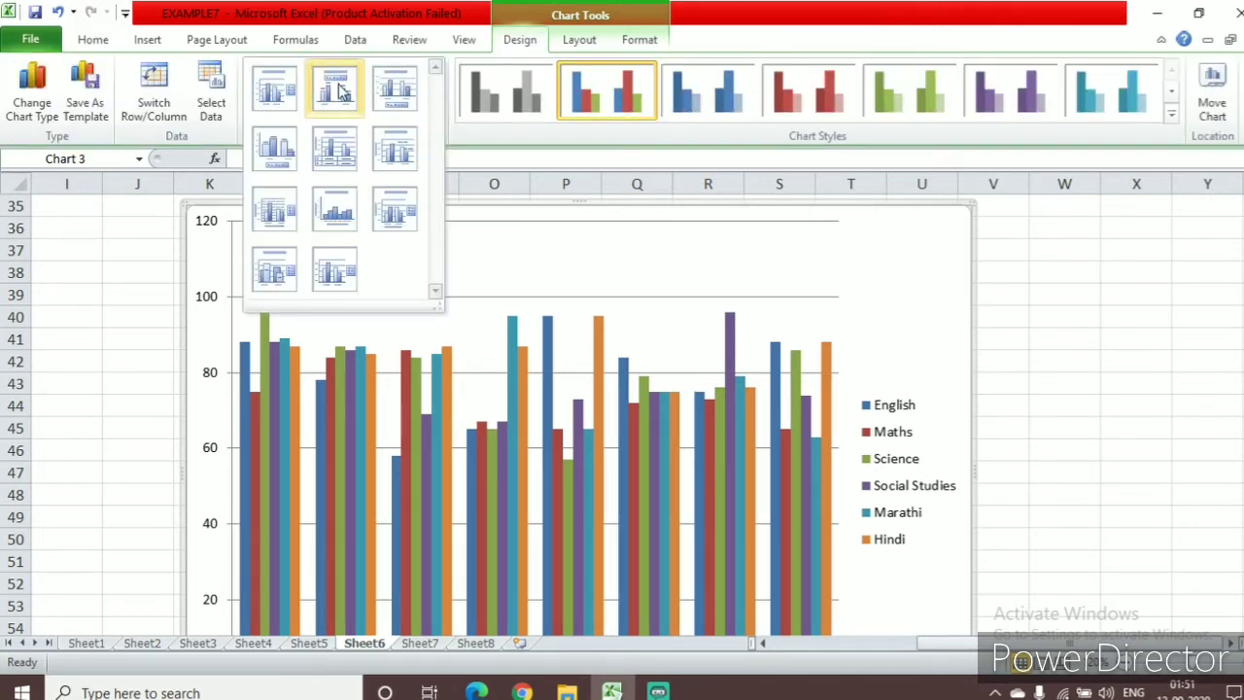
pyautogui.click(279, 90)
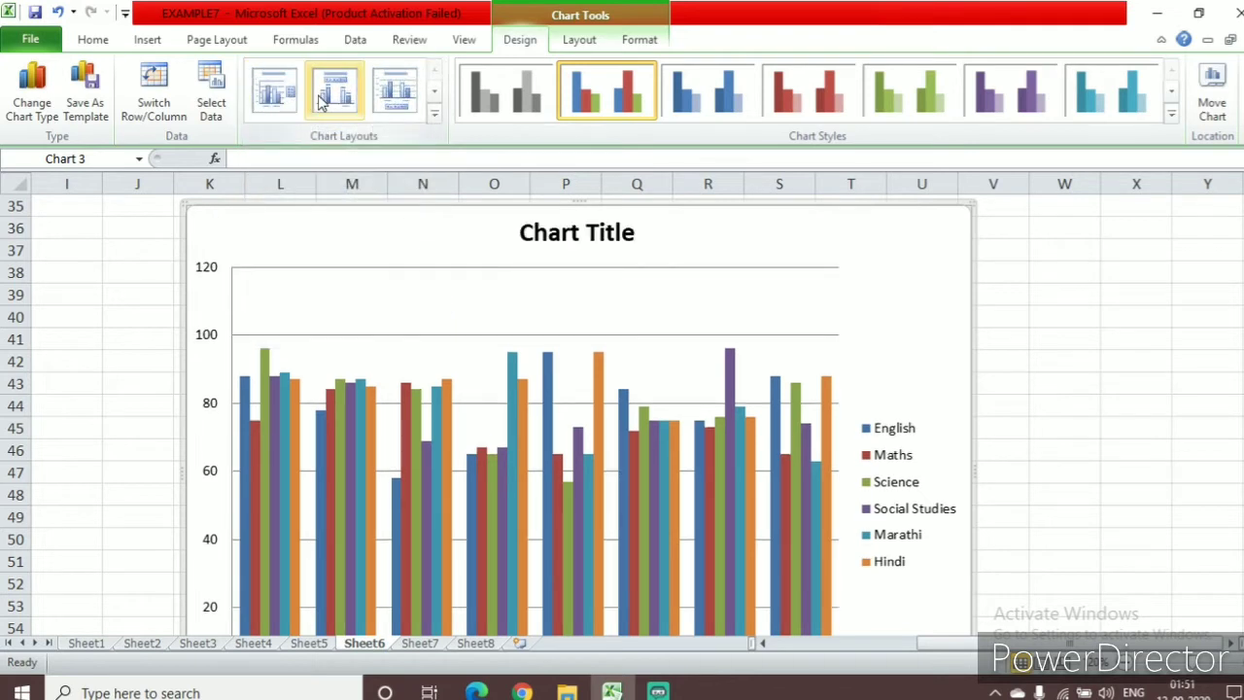
pyautogui.click(393, 98)
pyautogui.click(389, 109)
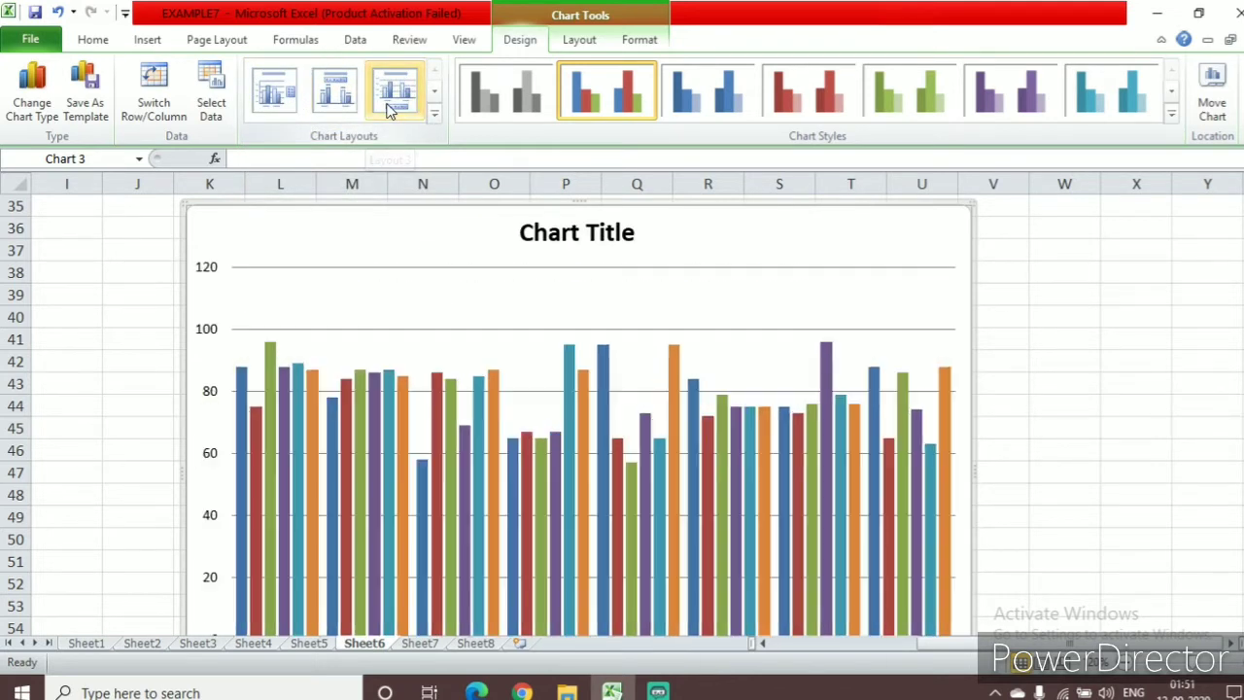
pyautogui.click(436, 115)
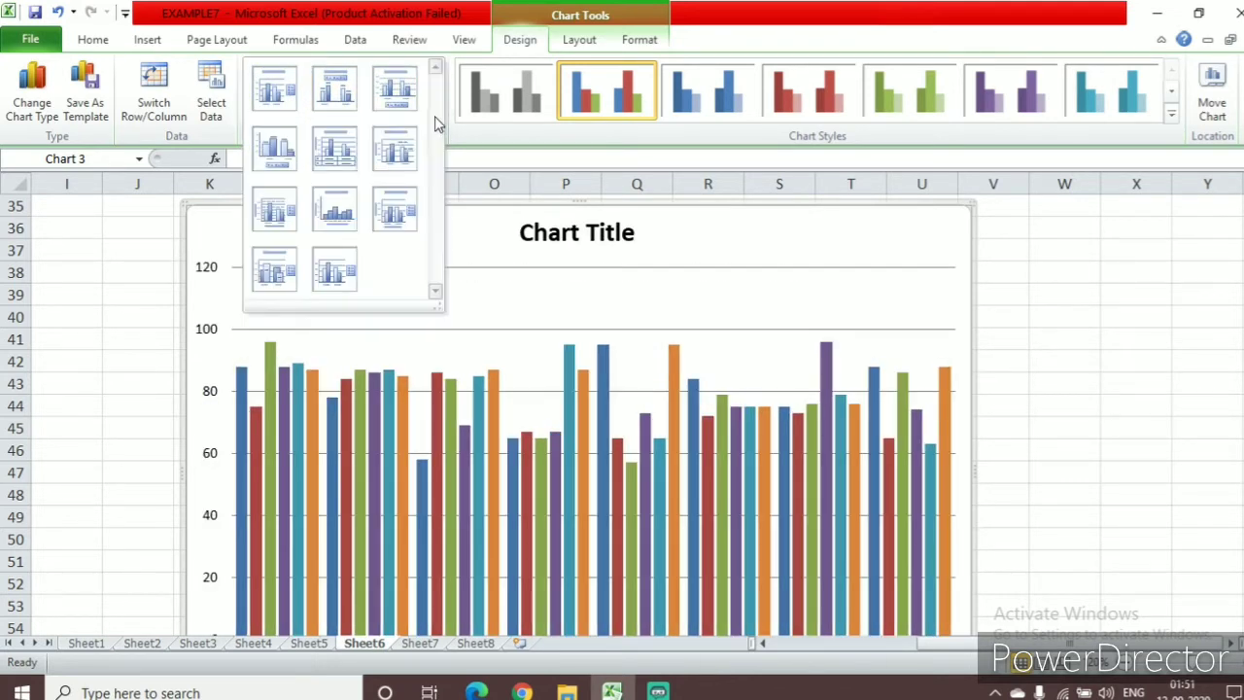
pyautogui.click(397, 211)
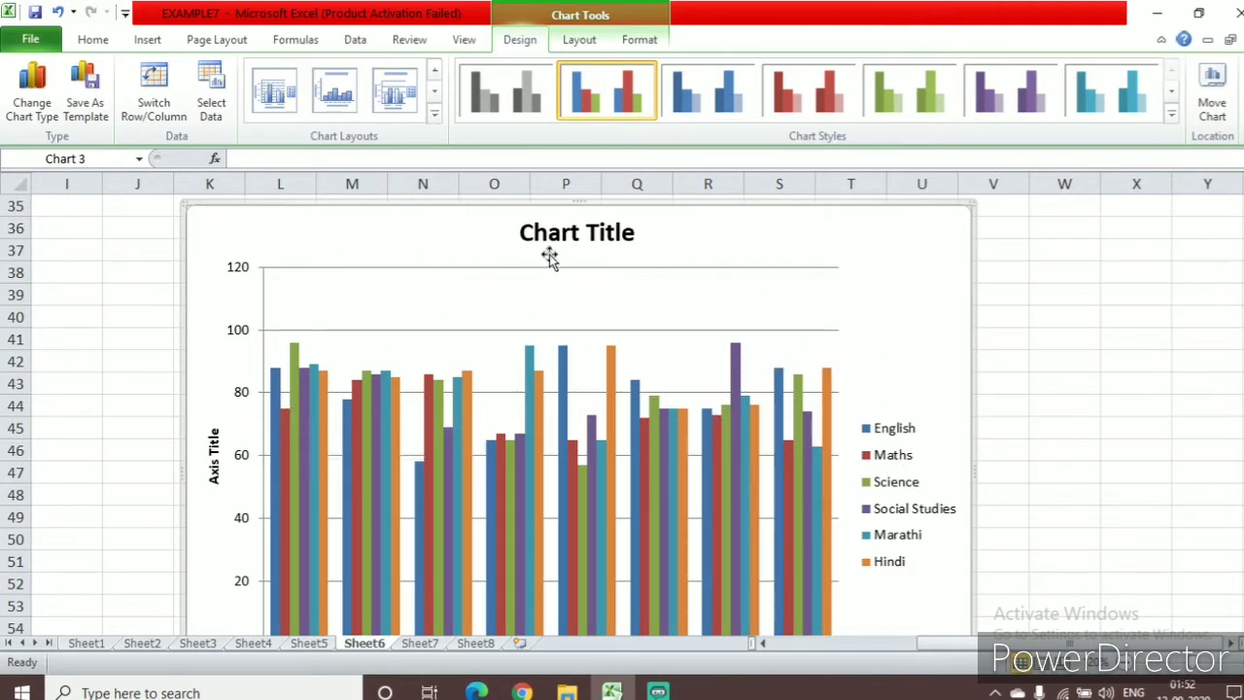
# - Replace the placeholder chart title with MARKSHEET
pyautogui.doubleClick(567, 233)
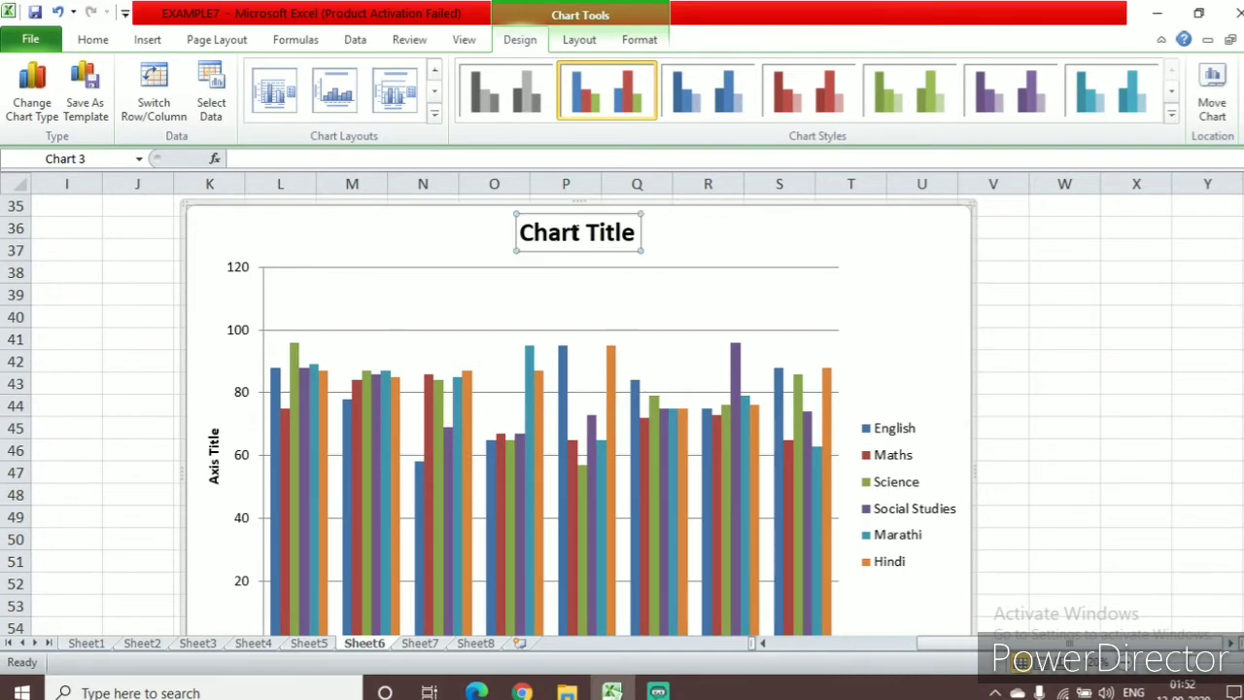
pyautogui.click(822, 571)
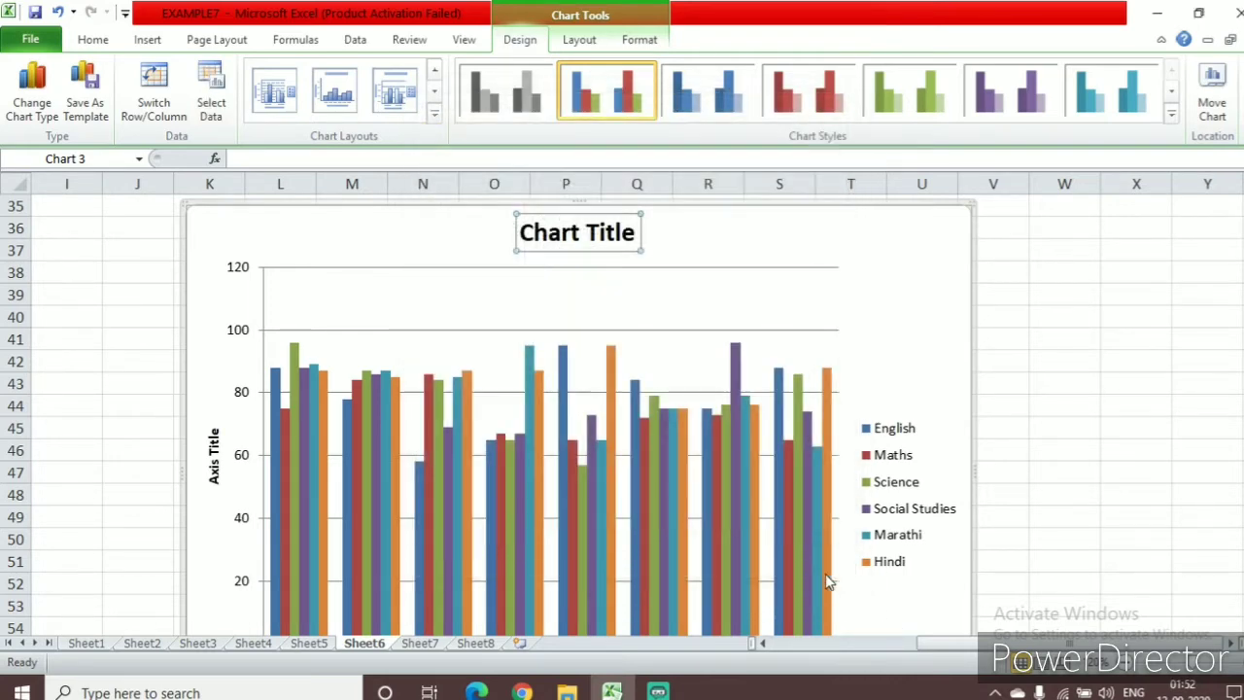
pyautogui.click(632, 233)
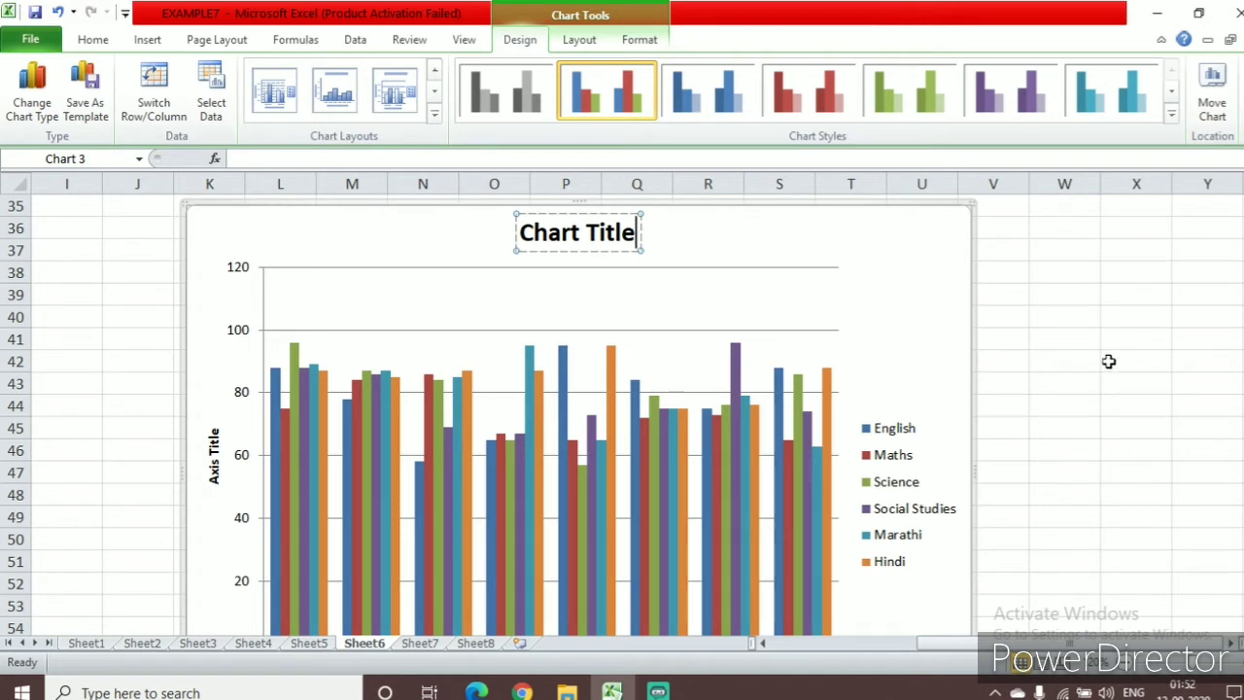
pyautogui.press('BackSpace')
pyautogui.press('BackSpace')
pyautogui.press('BackSpace')
pyautogui.press('BackSpace')
pyautogui.press('BackSpace')
pyautogui.press('BackSpace')
pyautogui.press('BackSpace')
pyautogui.press('BackSpace')
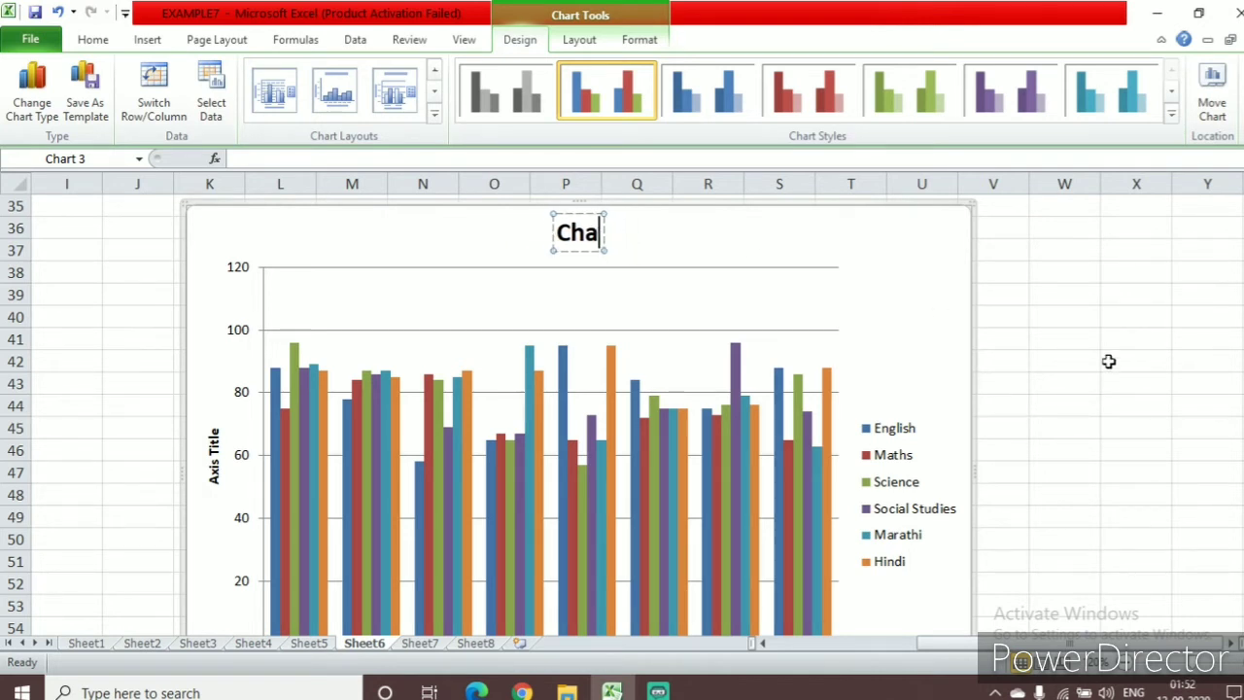
pyautogui.press('BackSpace')
pyautogui.press('BackSpace')
pyautogui.press('BackSpace')
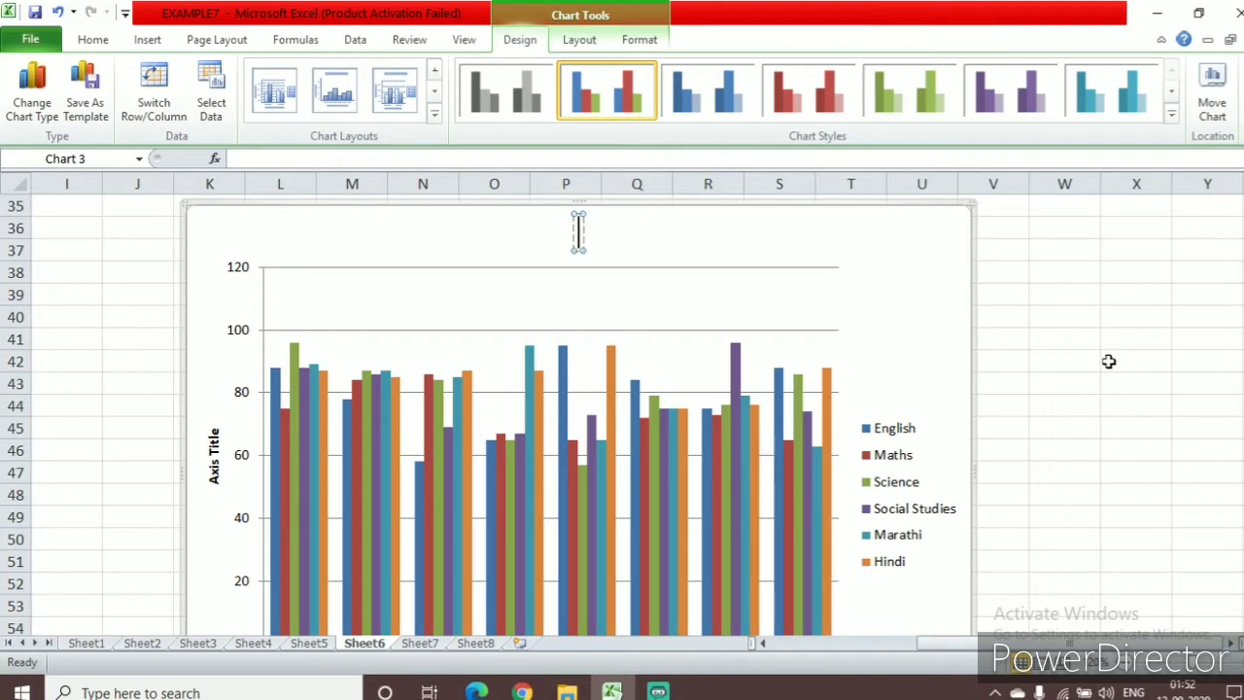
pyautogui.write('mR')
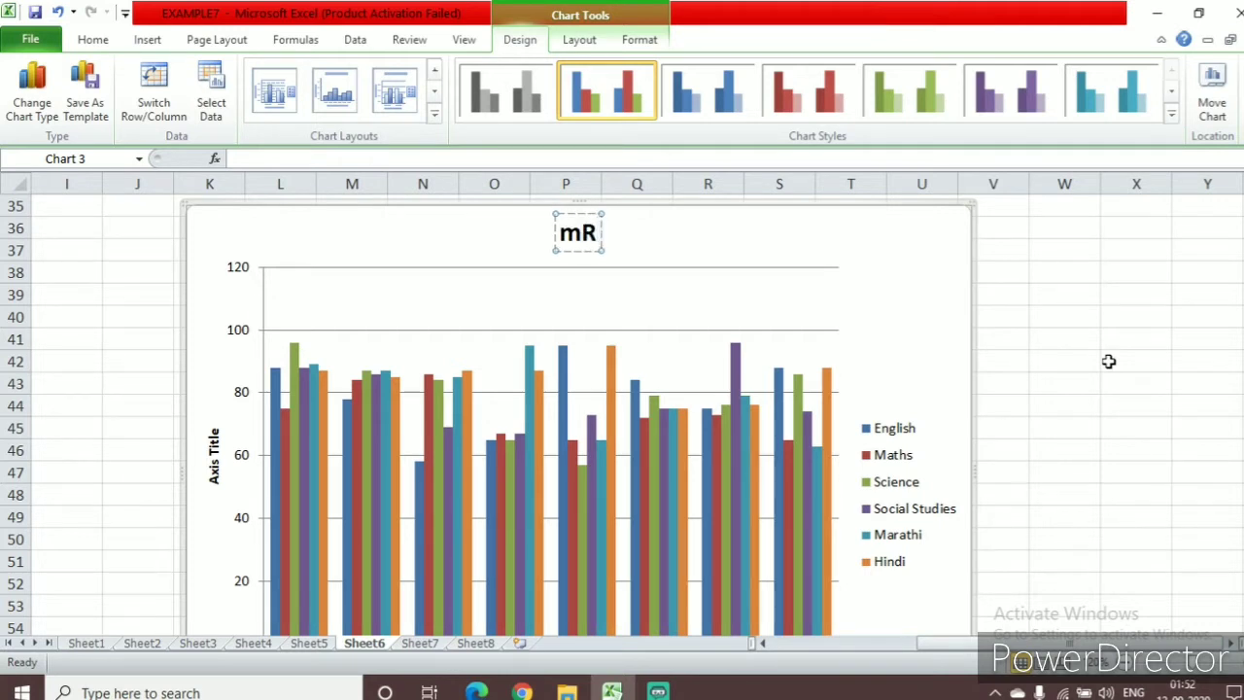
pyautogui.press('BackSpace')
pyautogui.press('BackSpace')
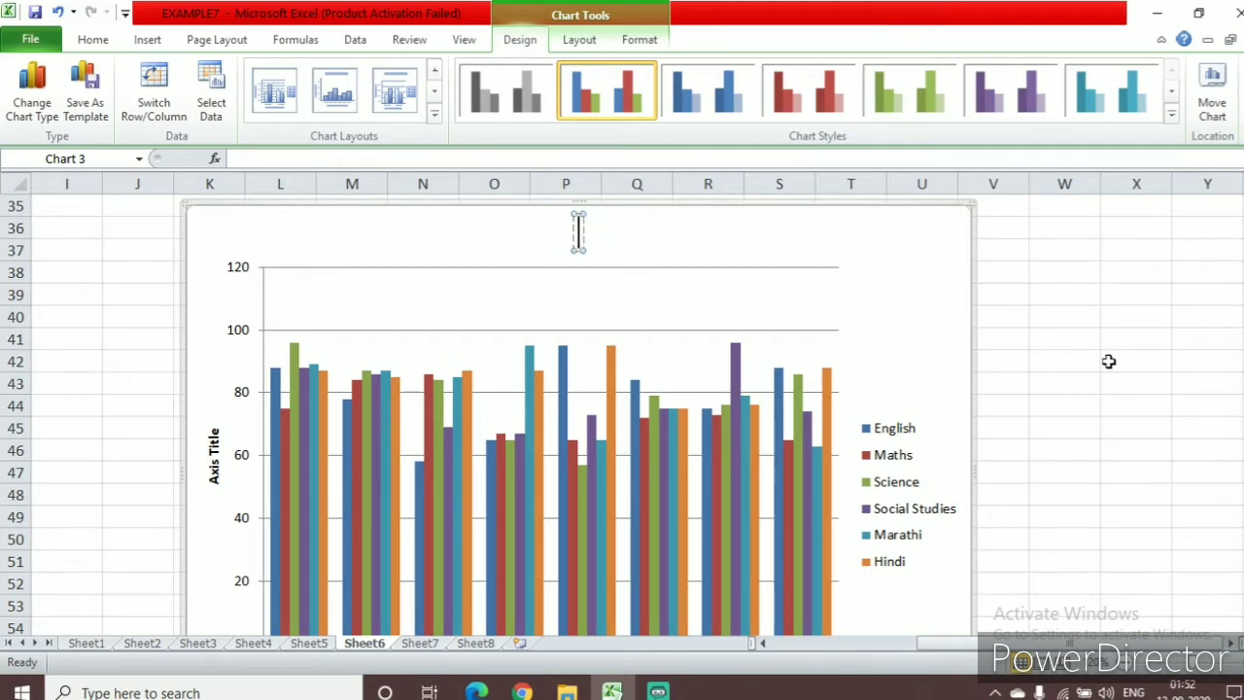
pyautogui.write('MA')
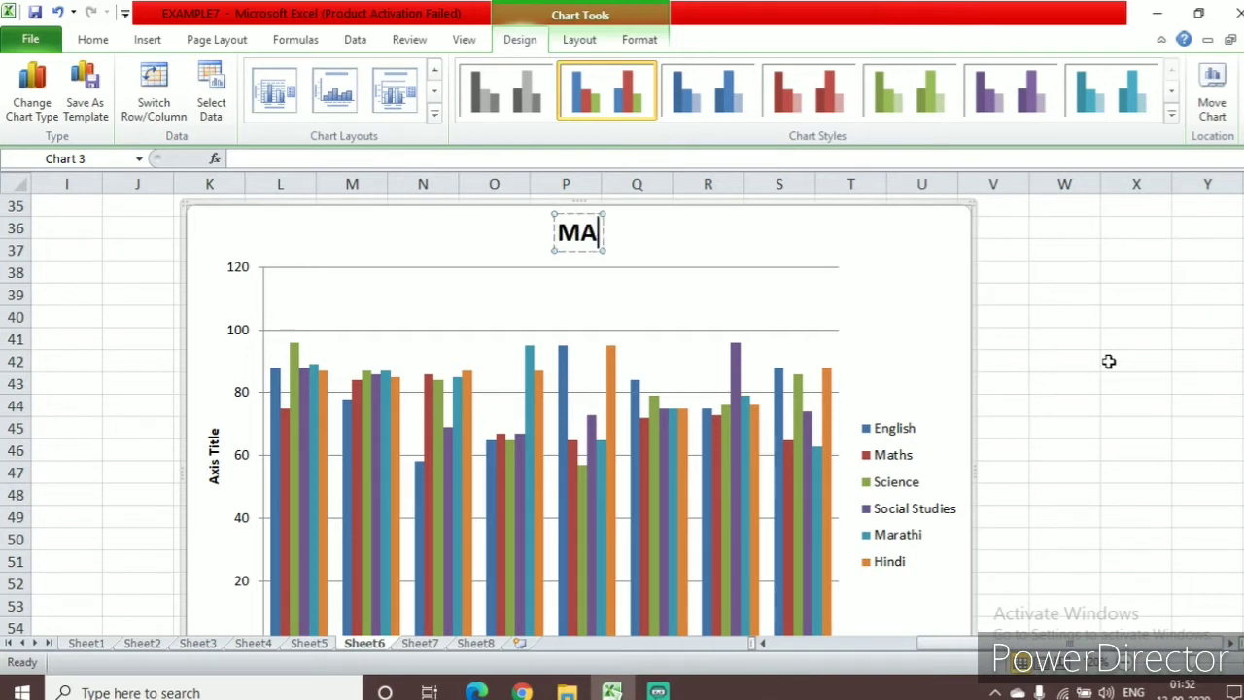
pyautogui.write('RKSH')
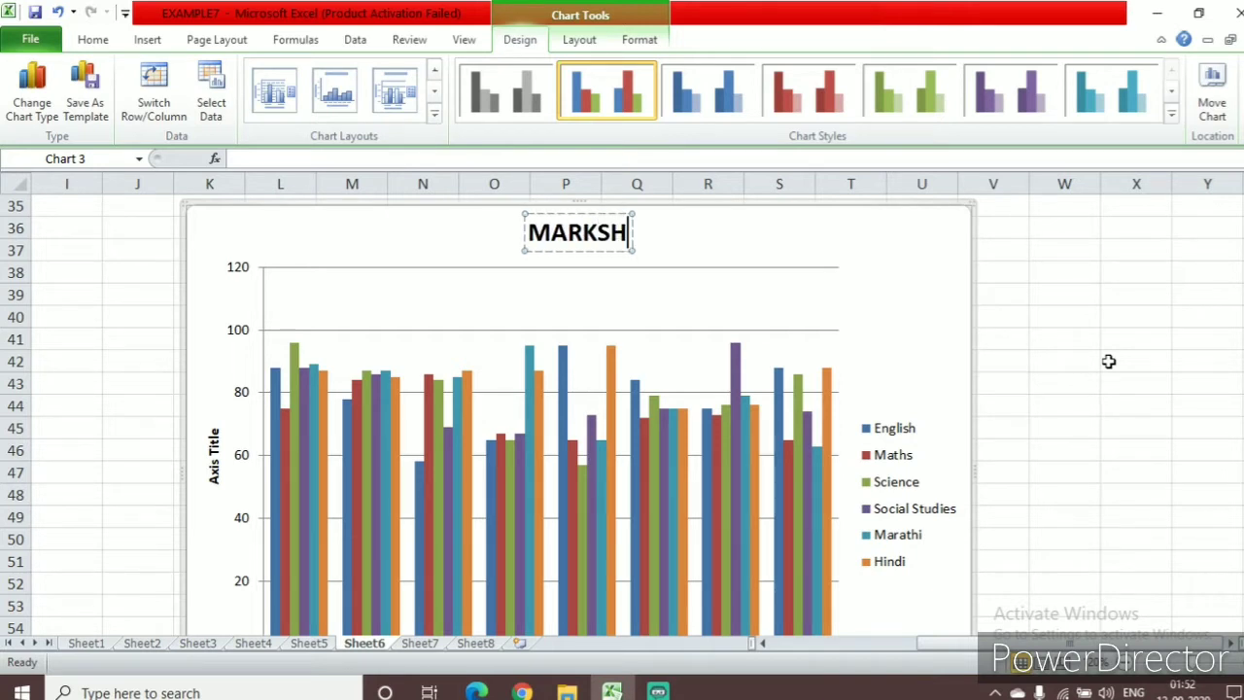
pyautogui.write('EET')
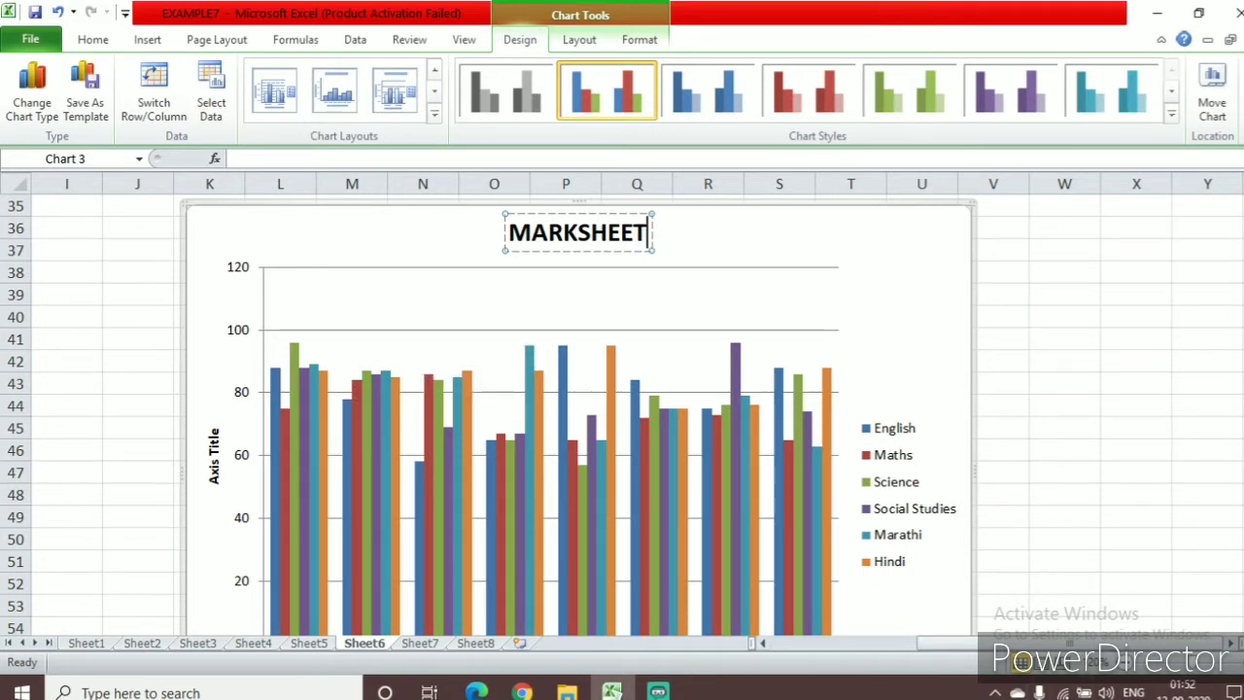
# - Set the vertical axis title to MARKS, leaving its fill formatting at Automatic
pyautogui.scroll(-1, 578, 418)
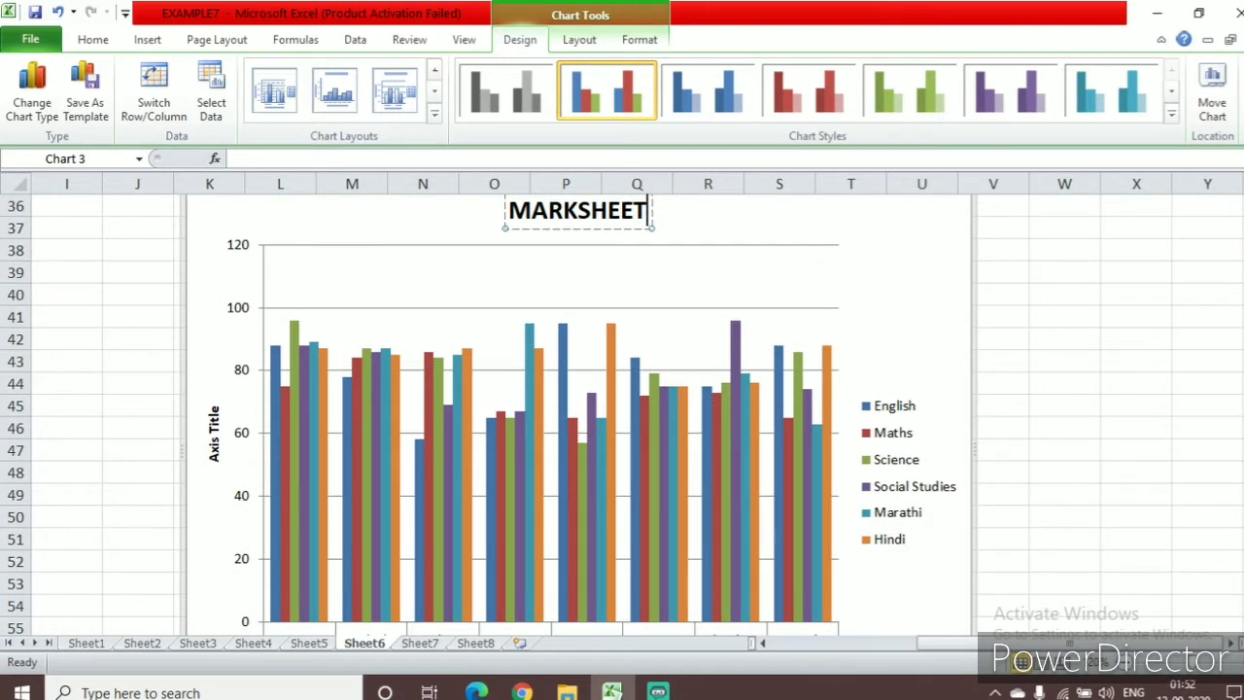
pyautogui.doubleClick(212, 428)
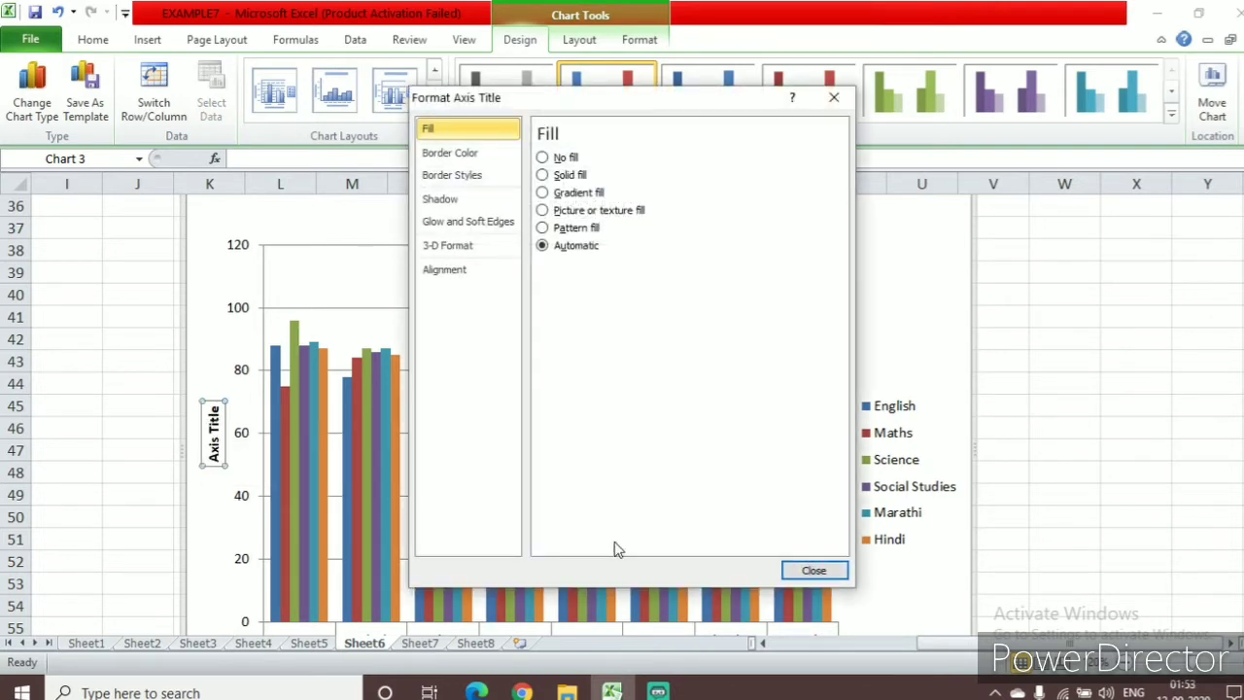
pyautogui.click(802, 573)
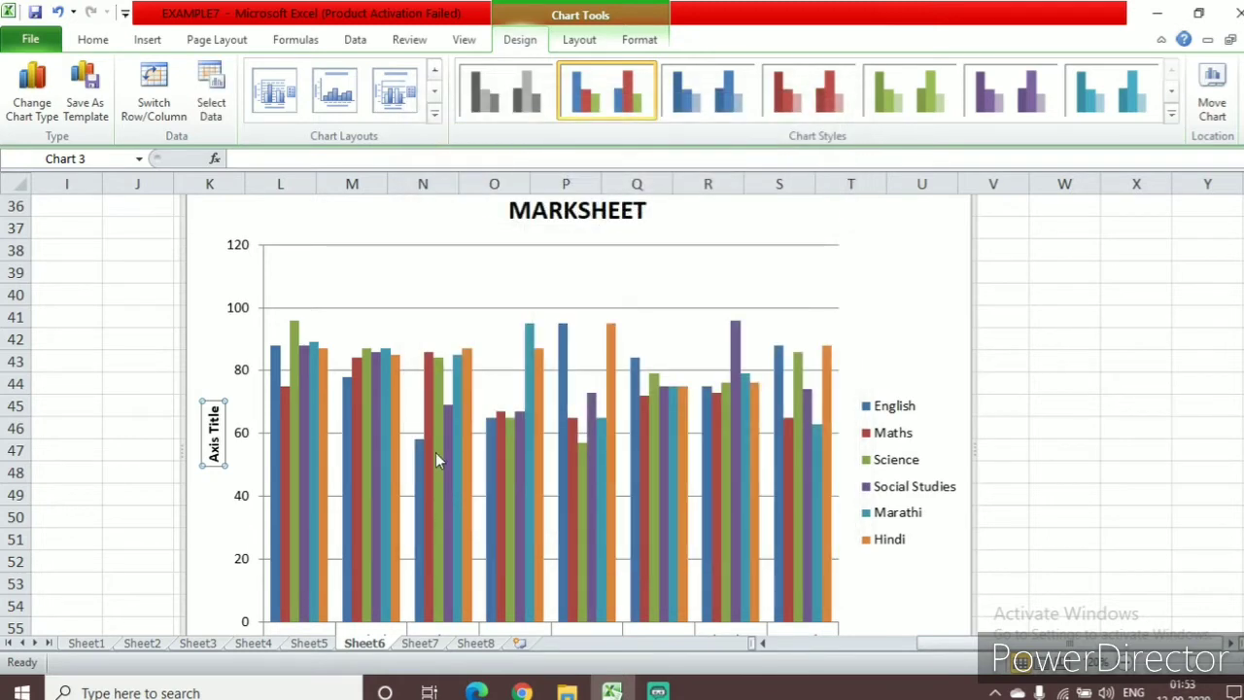
pyautogui.moveTo(436, 459)
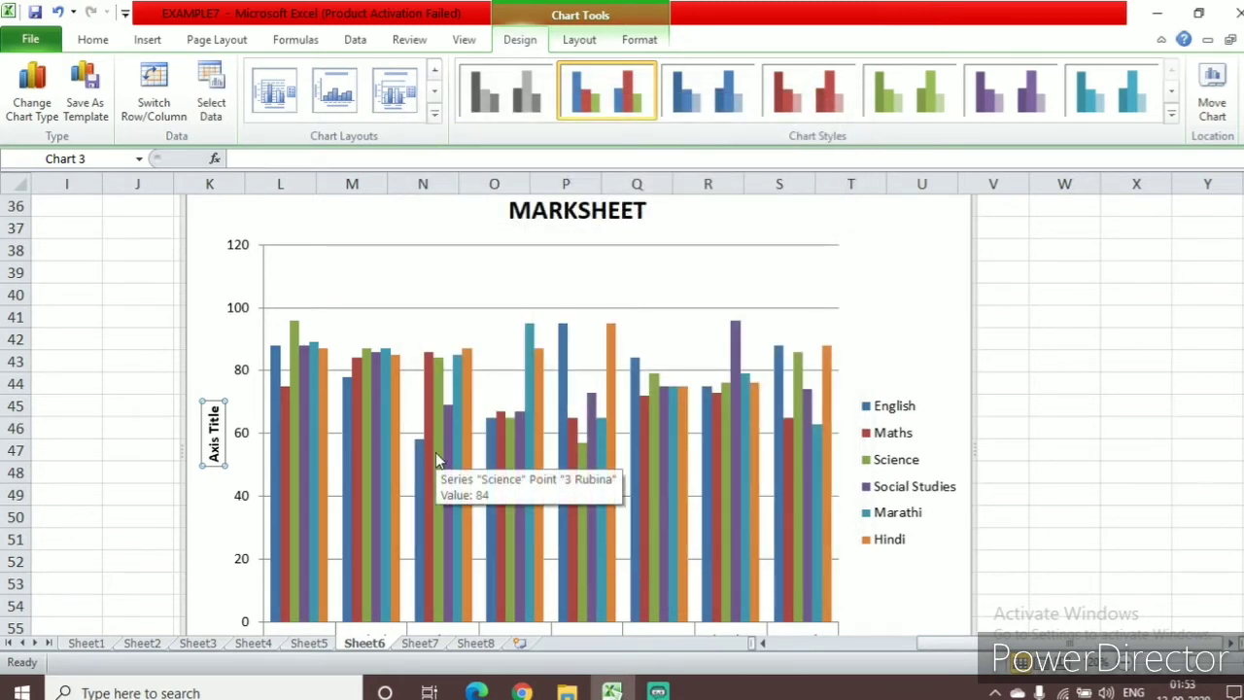
pyautogui.write('m')
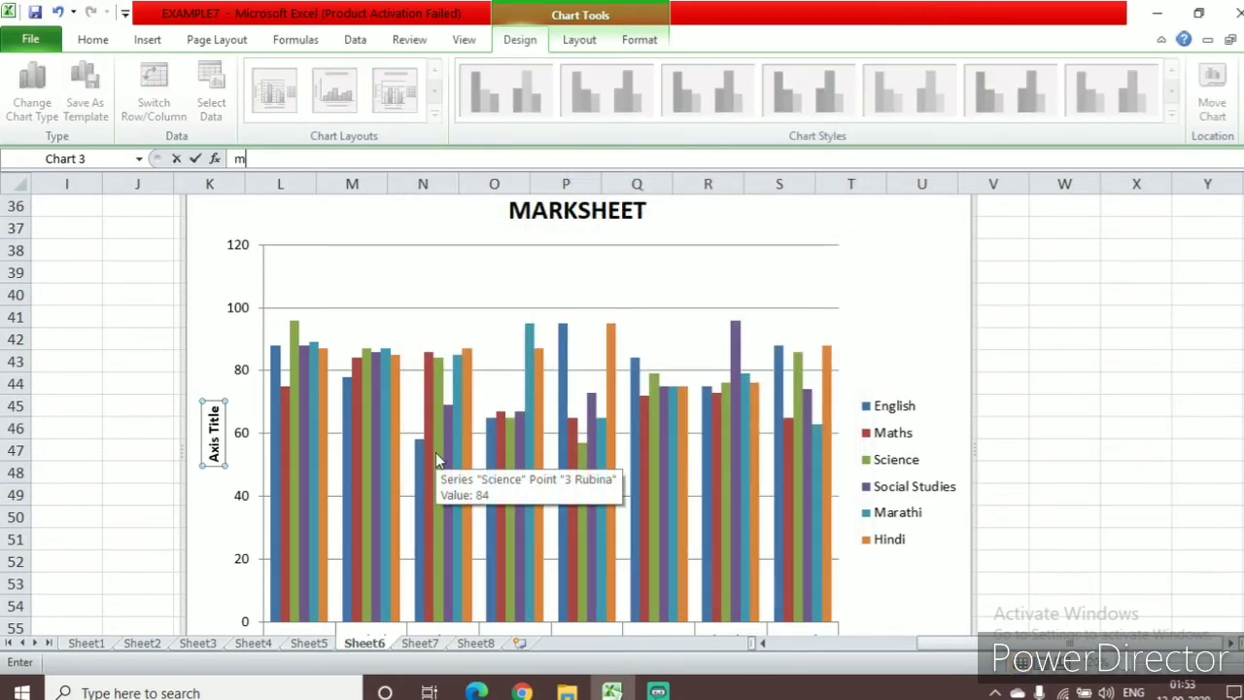
pyautogui.press('BackSpace')
pyautogui.write('MARKS')
pyautogui.press('Return')
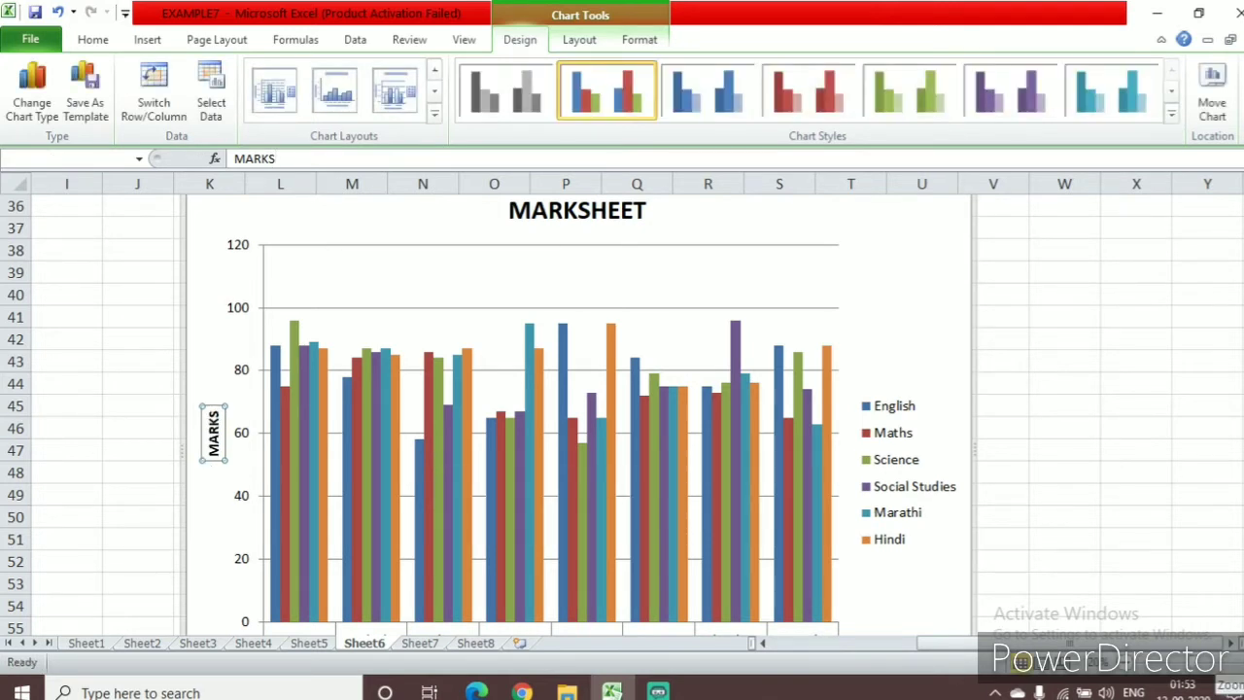
# - Replace the placeholder horizontal axis title of the Sheet6 chart with NAME OF STUDENTS
pyautogui.click(1224, 662)
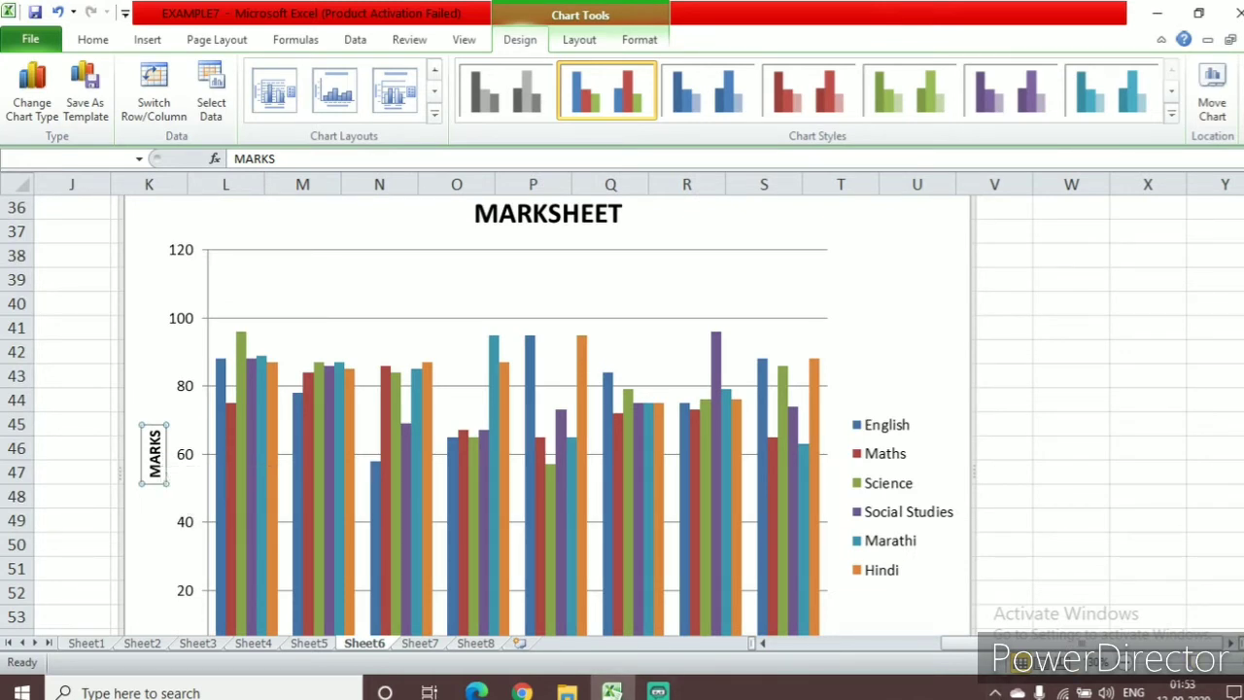
pyautogui.scroll(-2, 534, 607)
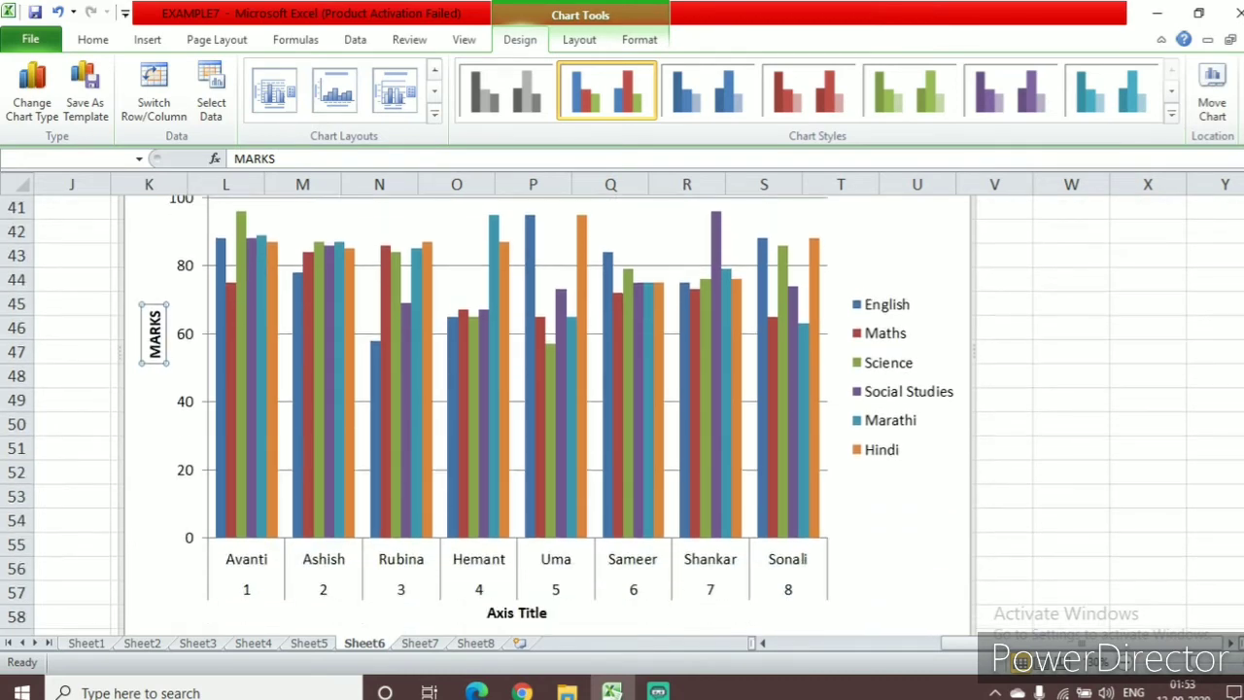
pyautogui.doubleClick(520, 589)
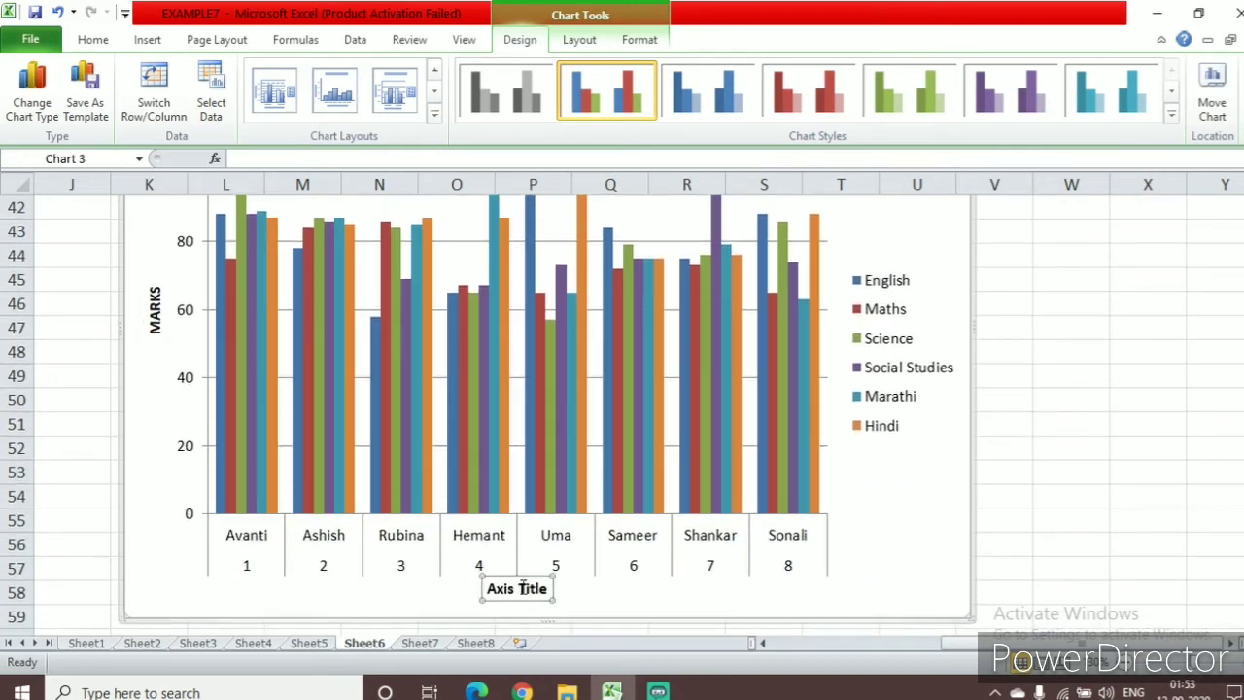
pyautogui.click(813, 572)
pyautogui.click(549, 586)
pyautogui.press('BackSpace')
pyautogui.press('BackSpace')
pyautogui.press('BackSpace')
pyautogui.press('BackSpace')
pyautogui.press('BackSpace')
pyautogui.press('BackSpace')
pyautogui.press('BackSpace')
pyautogui.press('BackSpace')
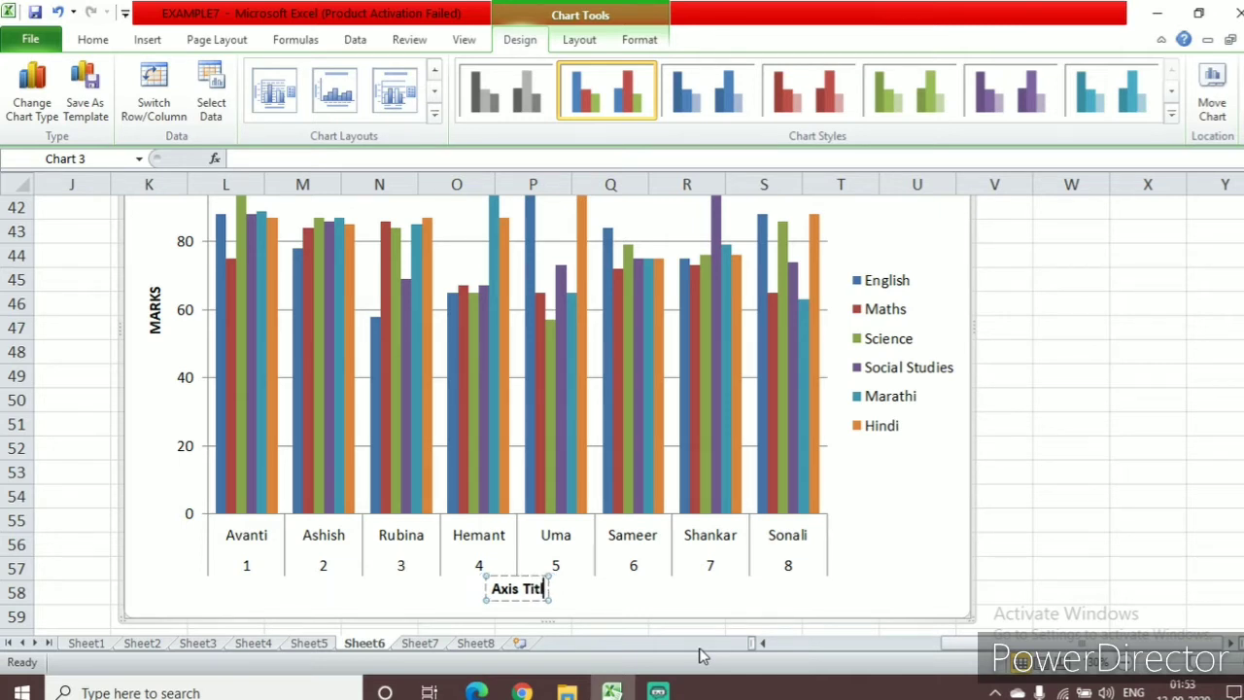
pyautogui.press('BackSpace')
pyautogui.press('BackSpace')
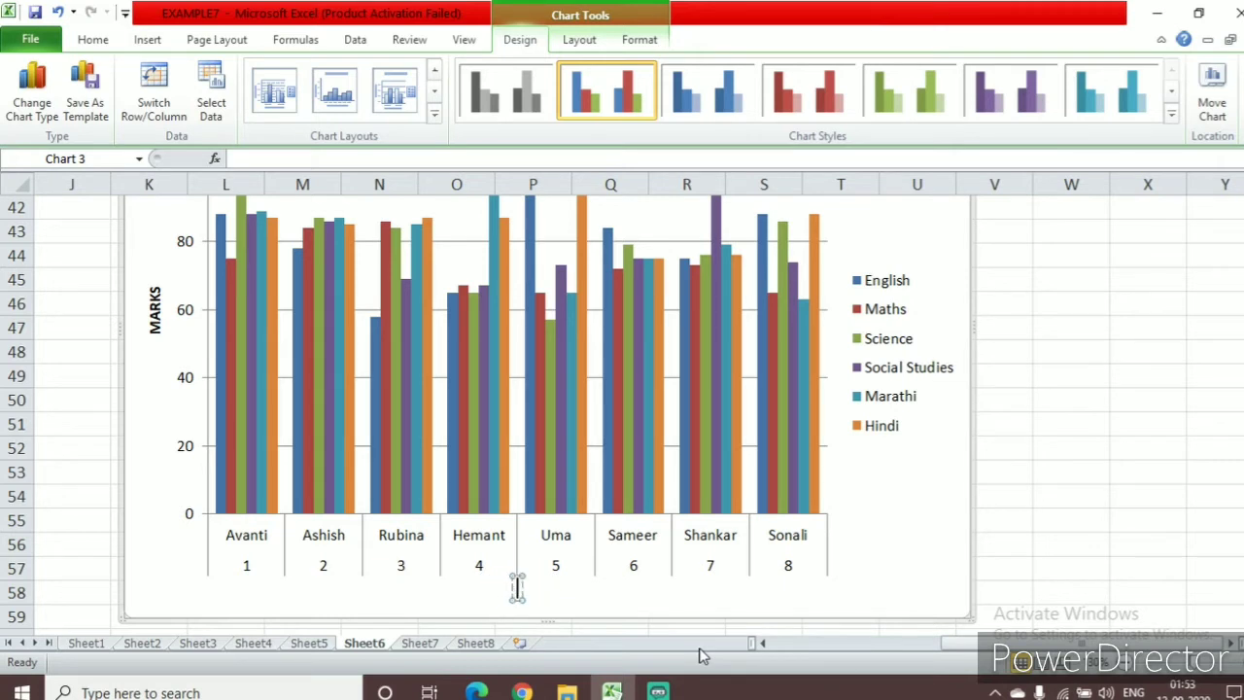
pyautogui.write('NA')
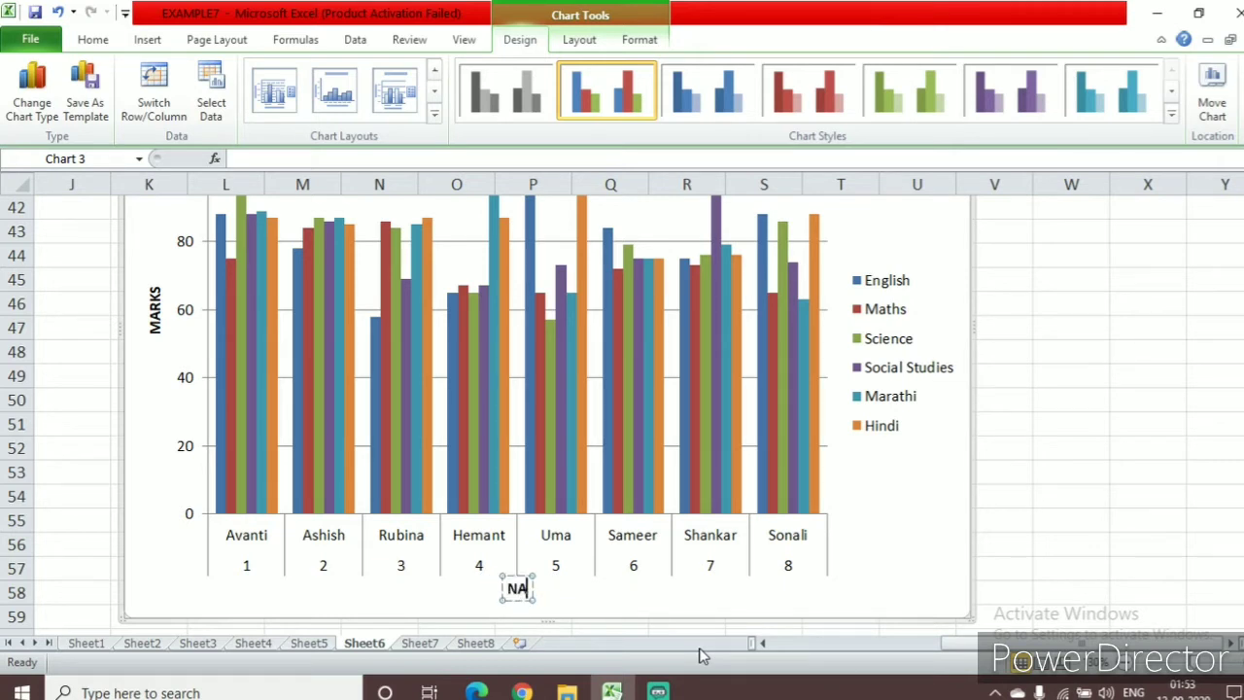
pyautogui.write('ME')
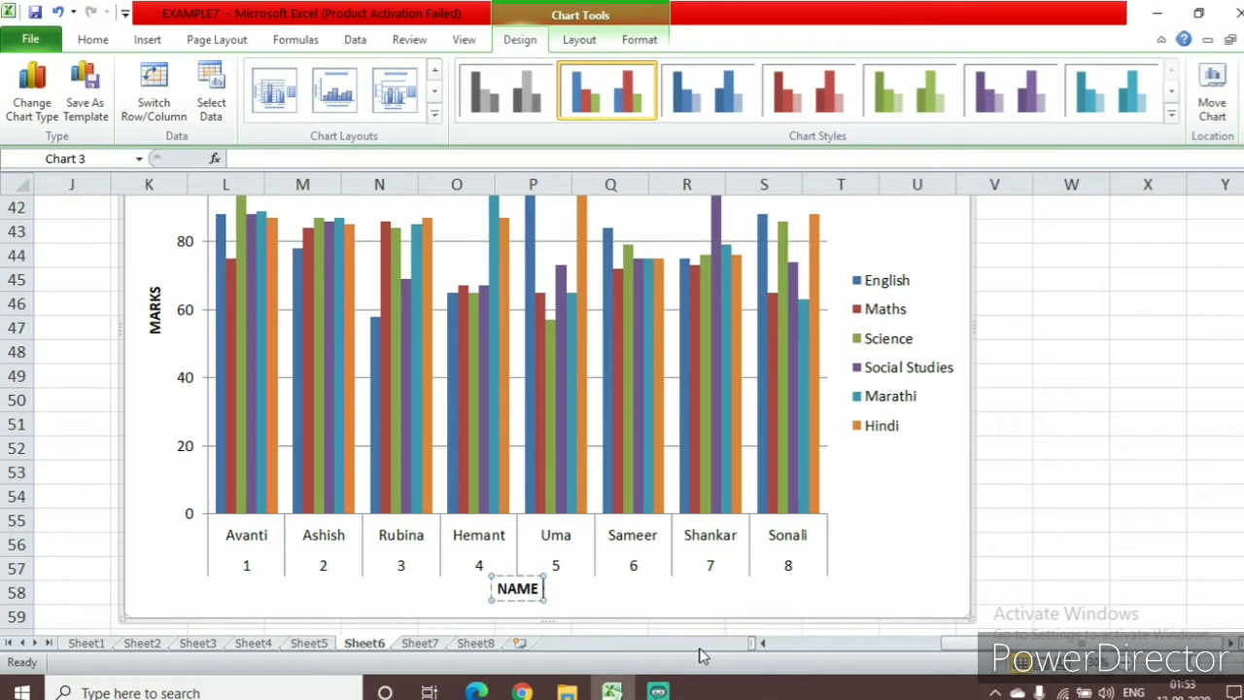
pyautogui.write(' OF')
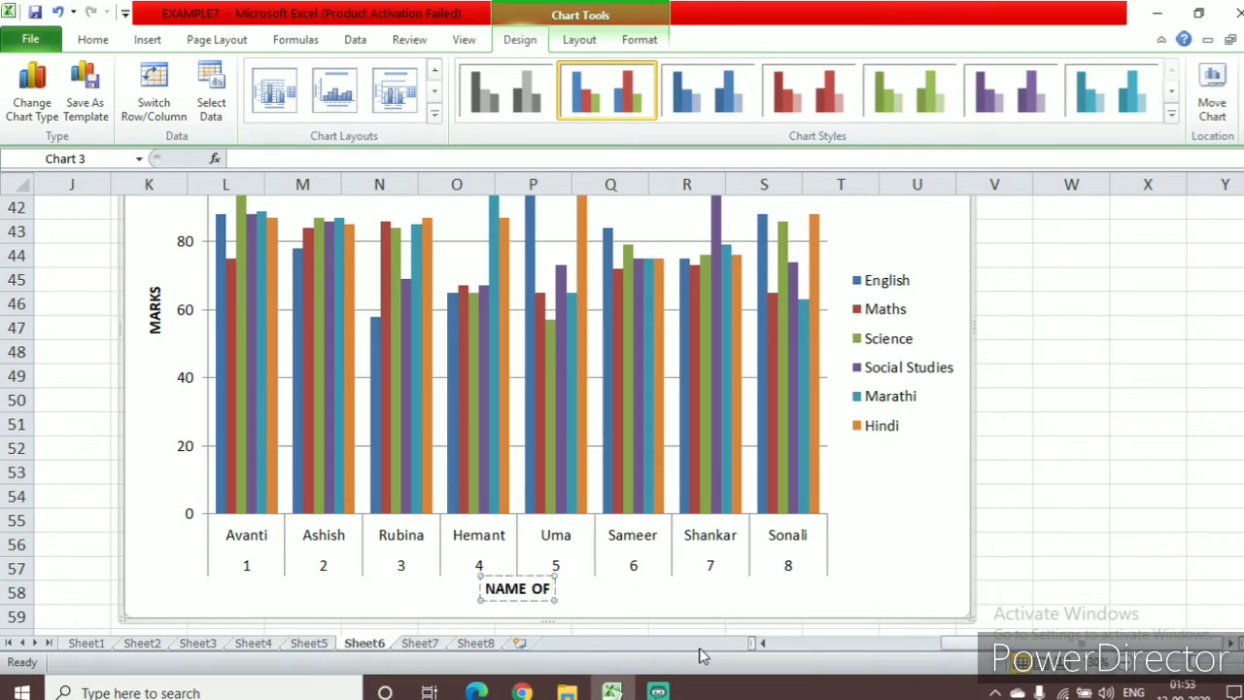
pyautogui.write(' ST')
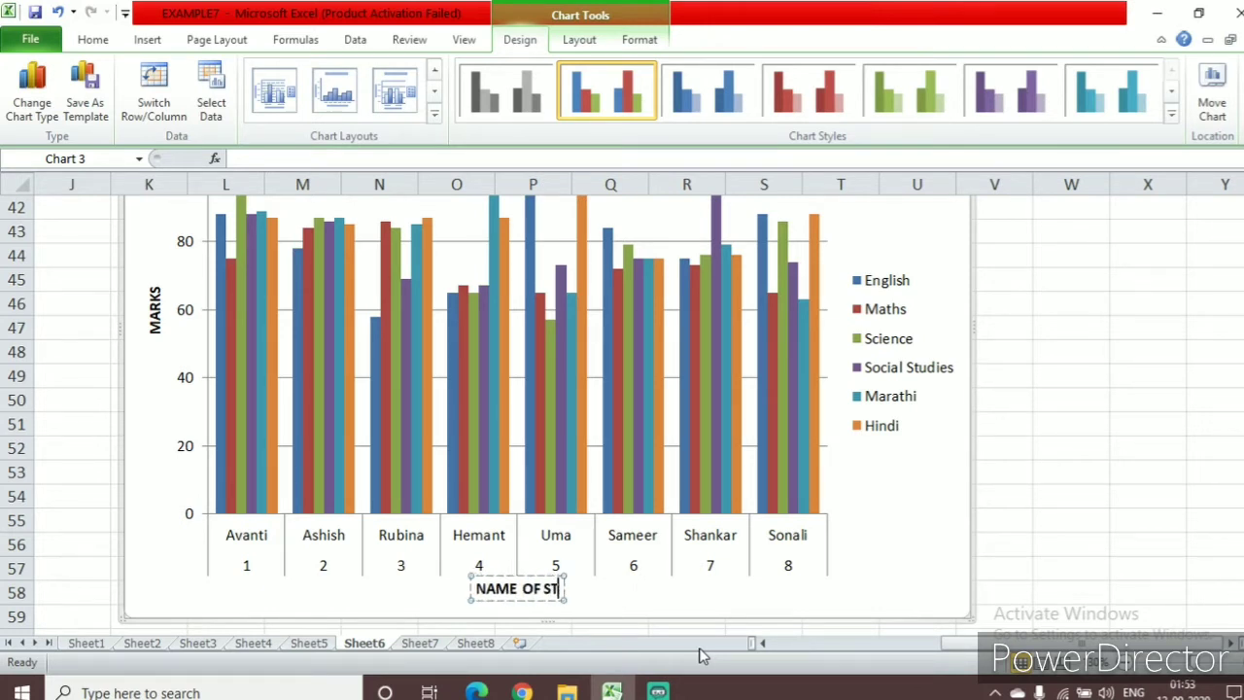
pyautogui.write('UDEN')
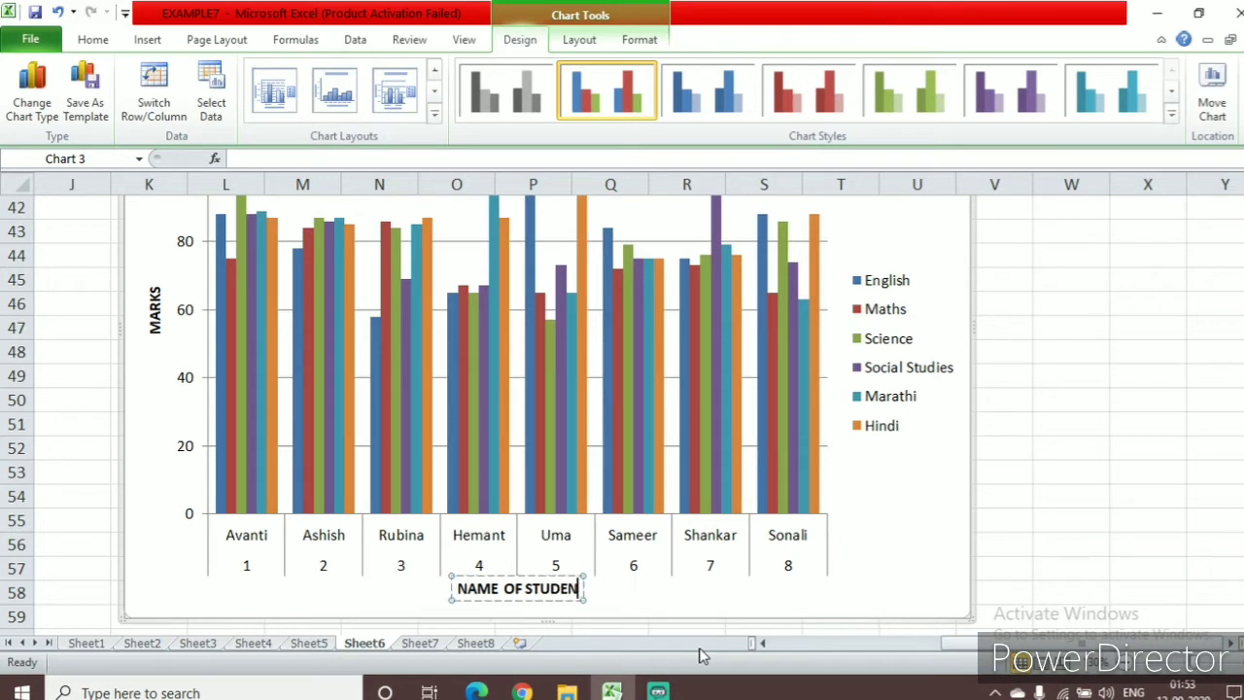
pyautogui.write('TS')
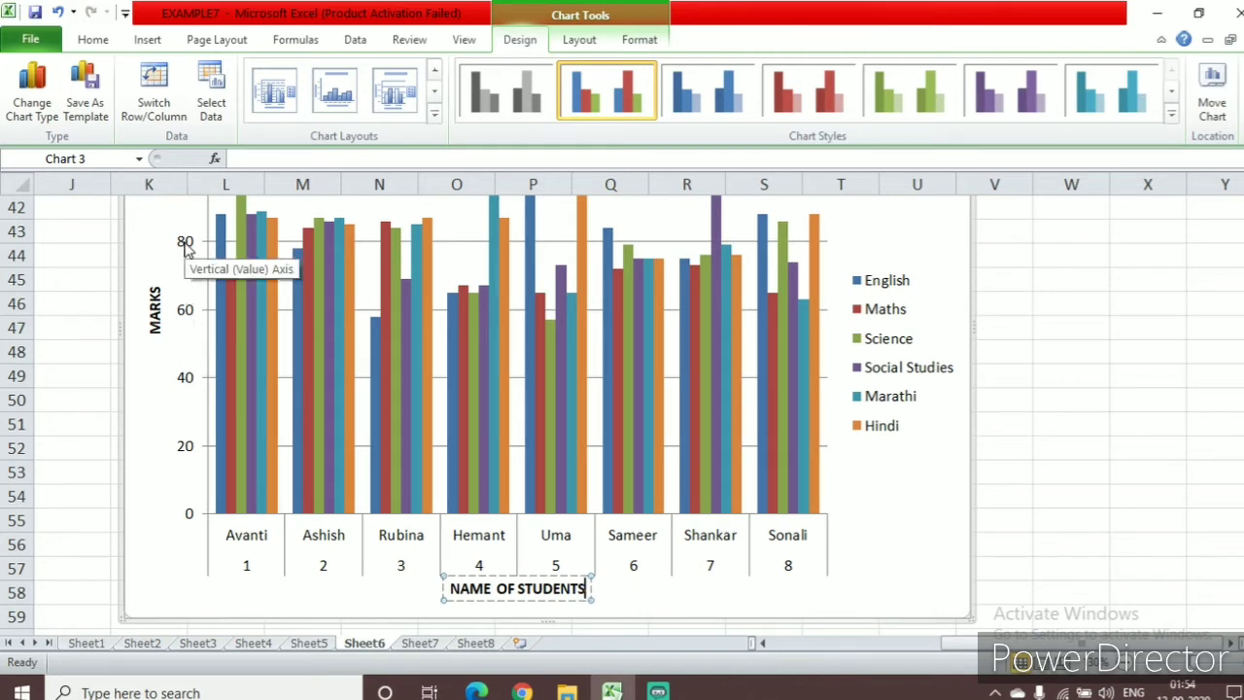
# - Examine the Sheet6 chart's titles, mark scale, student columns and subject legend
pyautogui.scroll(12, 185, 248)
pyautogui.scroll(-12, 185, 249)
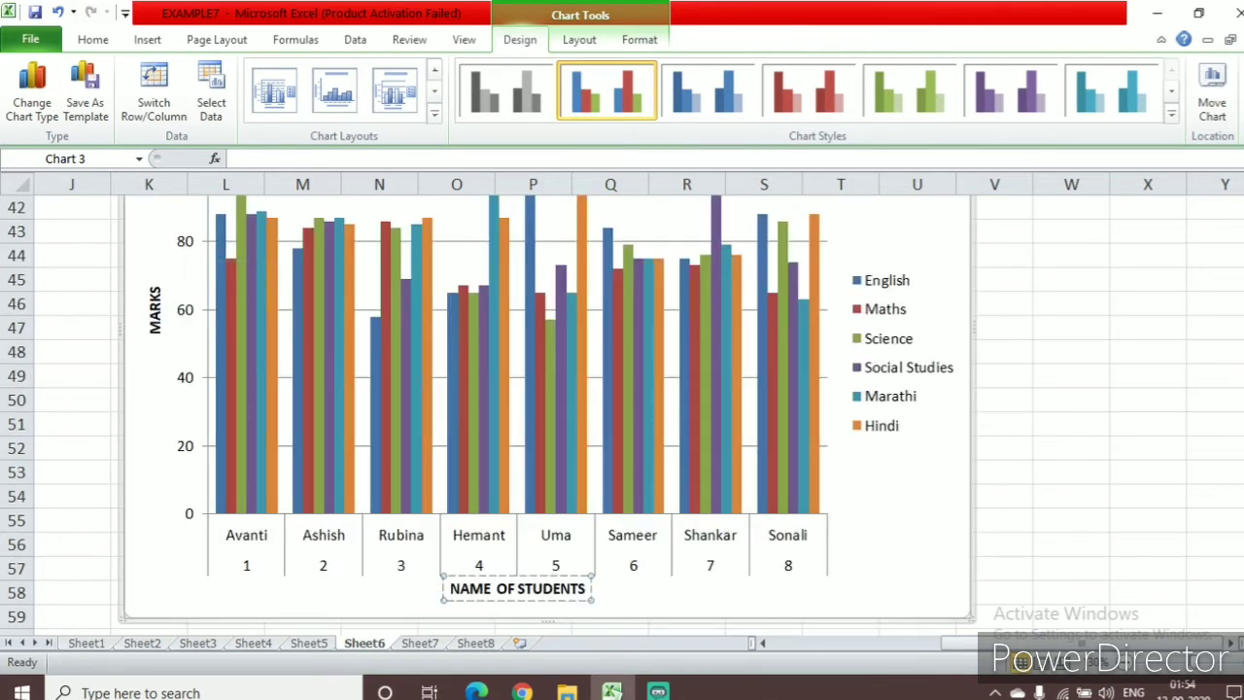
pyautogui.scroll(1, 493, 415)
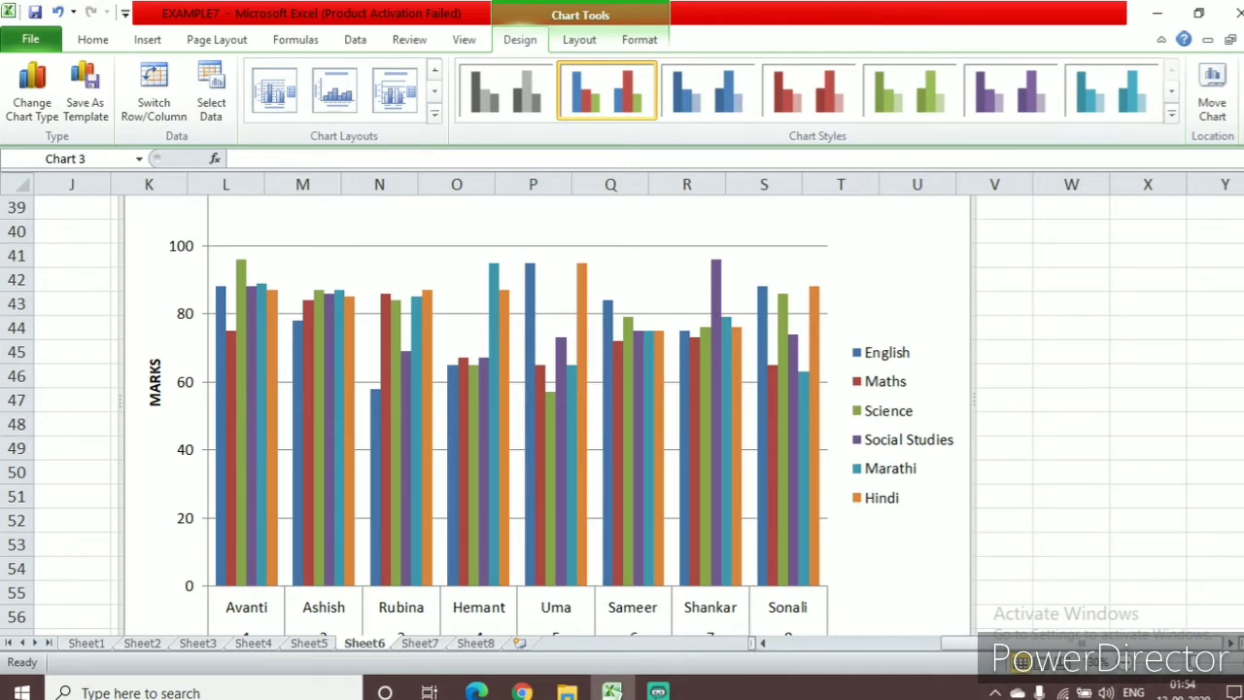
pyautogui.scroll(-1, 219, 573)
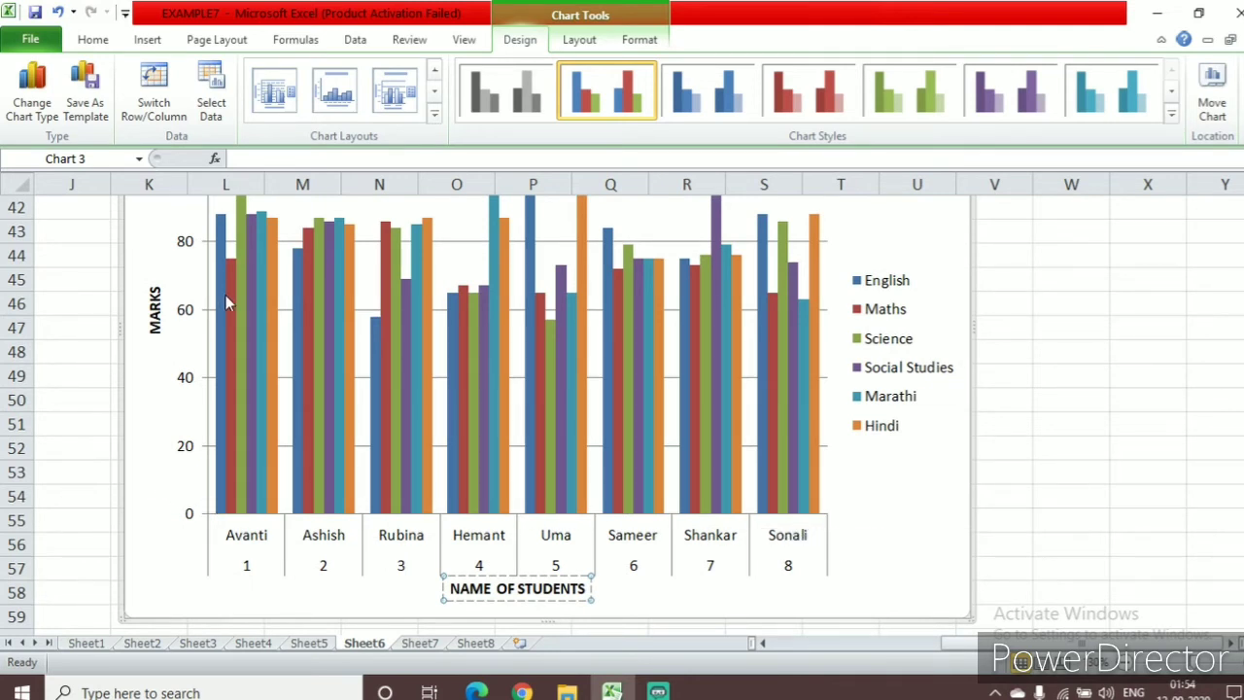
pyautogui.moveTo(223, 271)
pyautogui.moveTo(522, 691)
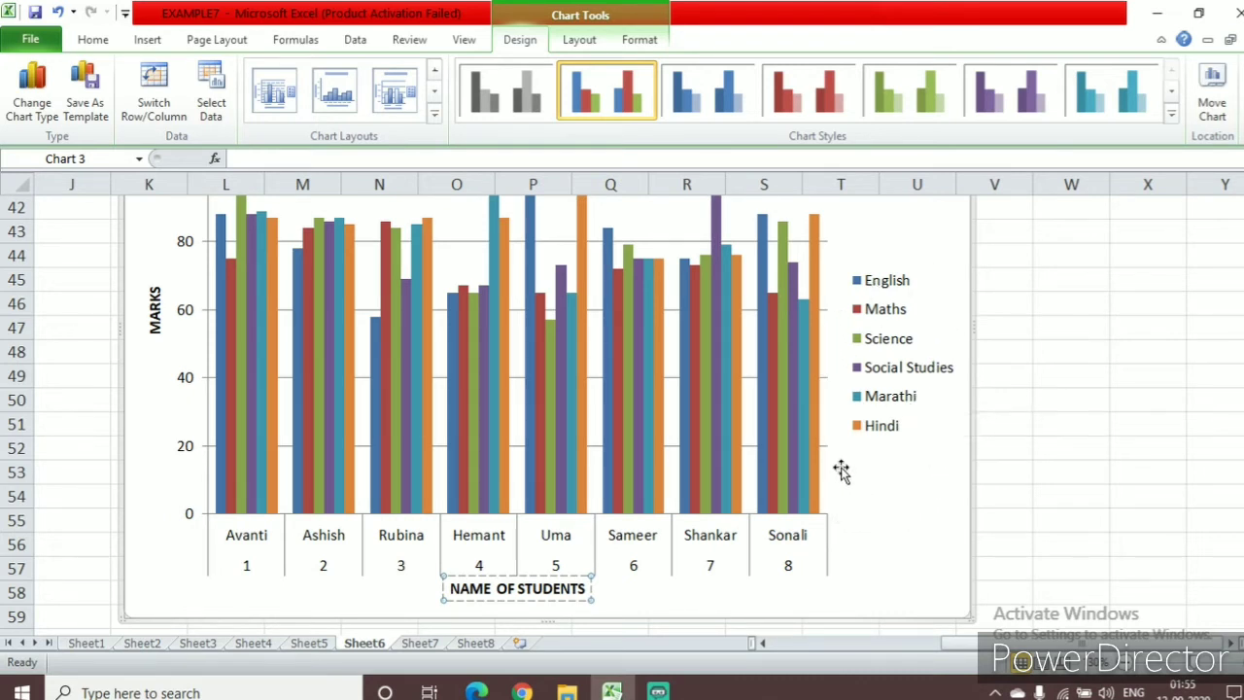
pyautogui.scroll(3, 608, 416)
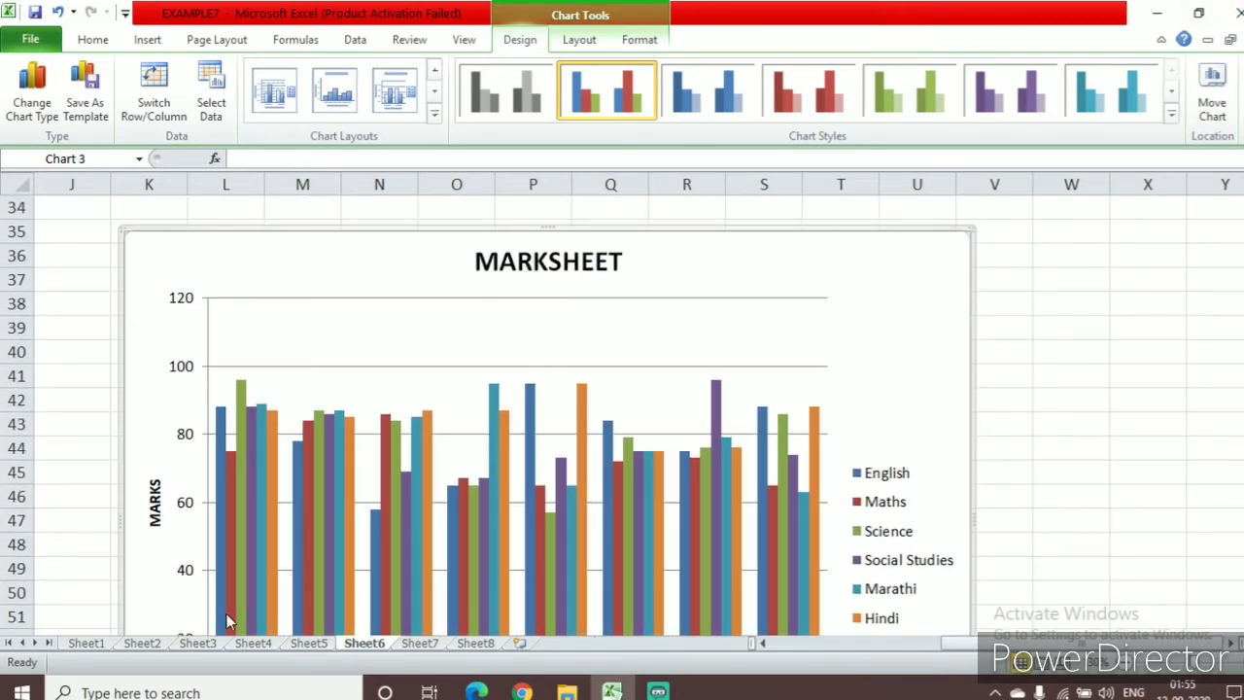
# - Apply chart Layout 9, with a chart title, axis titles and a legend, to the column chart on Sheet1
pyautogui.click(86, 643)
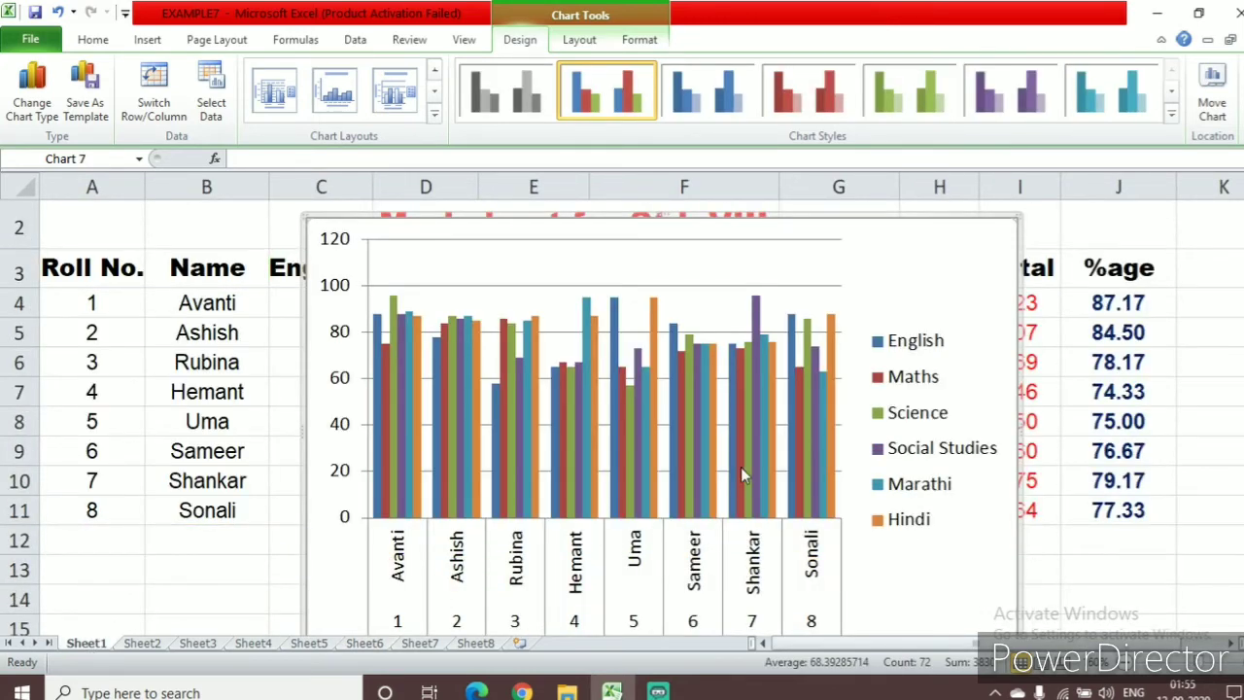
pyautogui.scroll(1, 806, 469)
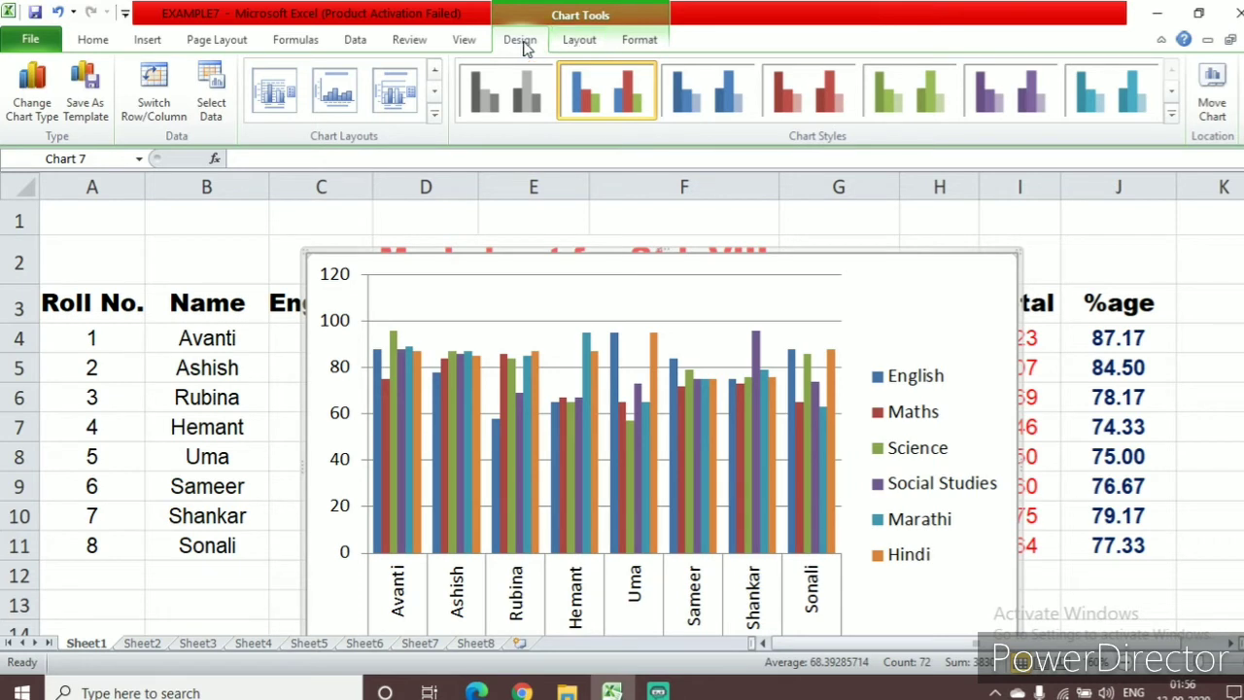
pyautogui.click(435, 113)
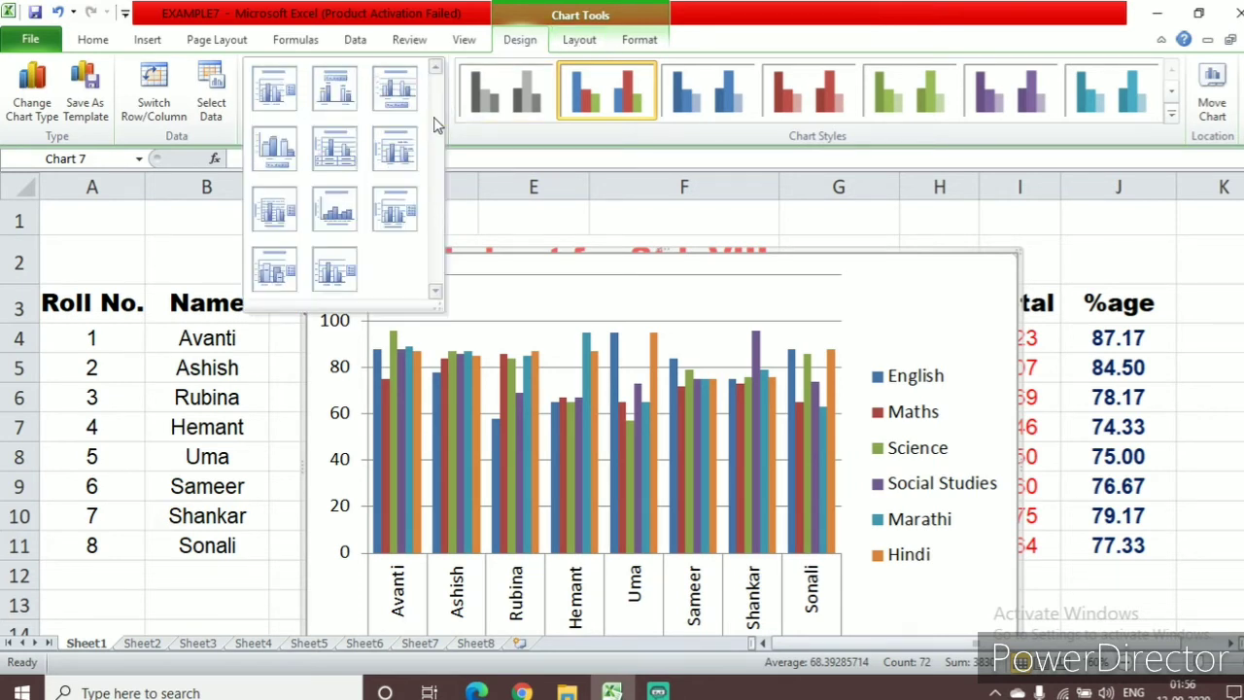
pyautogui.click(381, 212)
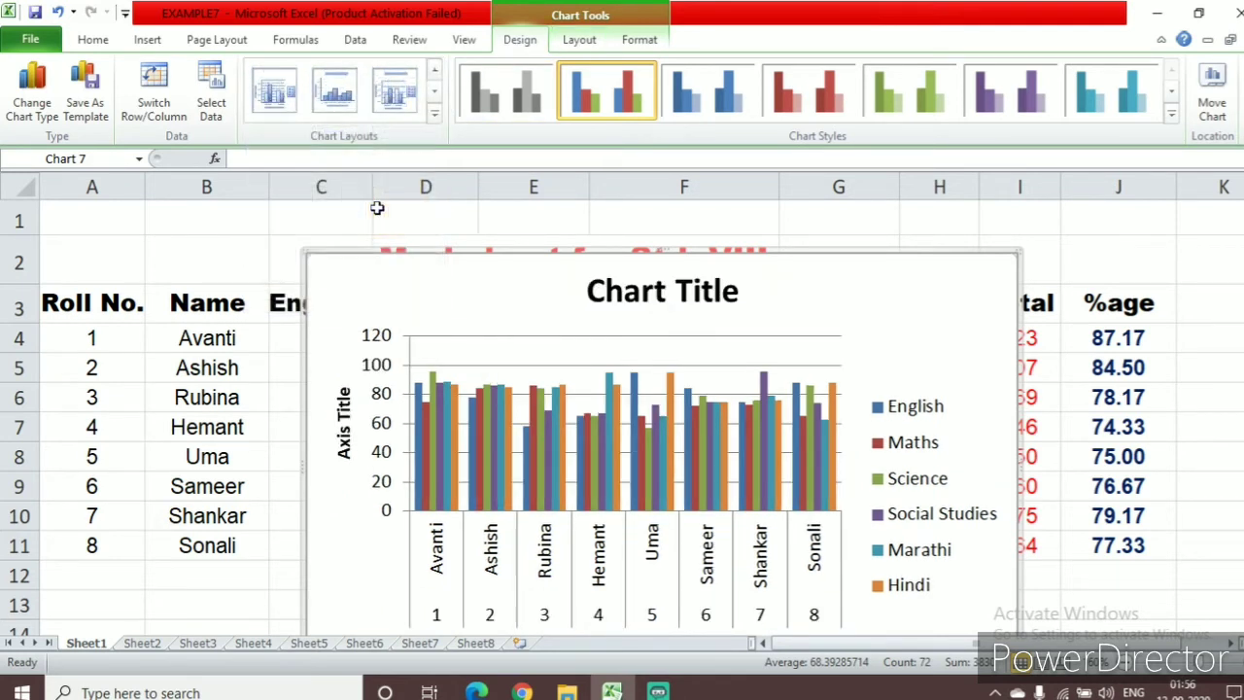
# - Replace the placeholder title of the Sheet1 chart with MARKSHEET
pyautogui.click(640, 298)
pyautogui.click(740, 292)
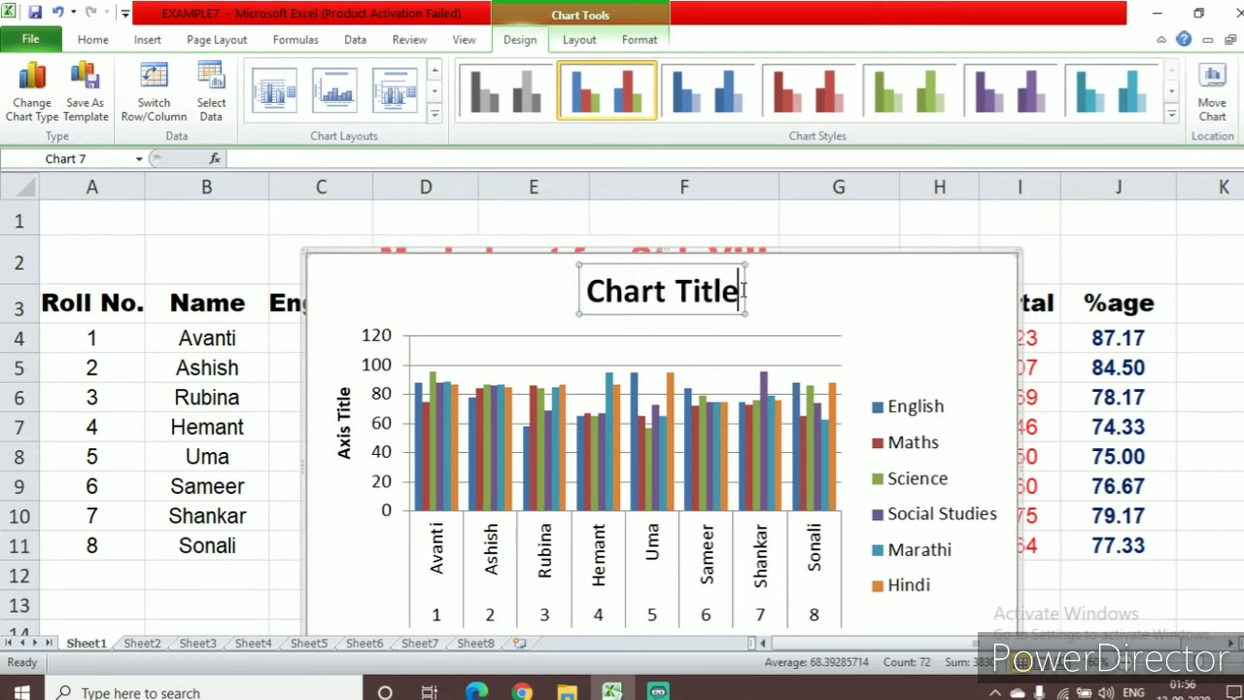
pyautogui.press('BackSpace')
pyautogui.press('BackSpace')
pyautogui.press('BackSpace')
pyautogui.press('BackSpace')
pyautogui.press('BackSpace')
pyautogui.press('BackSpace')
pyautogui.press('BackSpace')
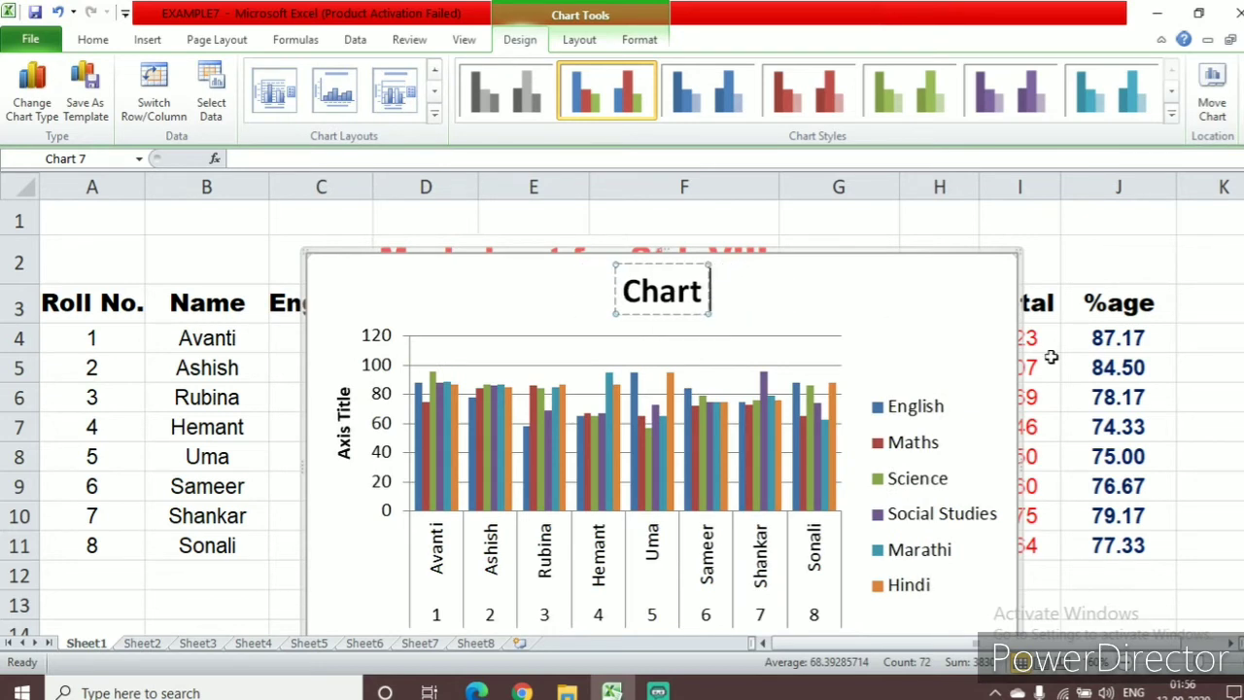
pyautogui.press('BackSpace')
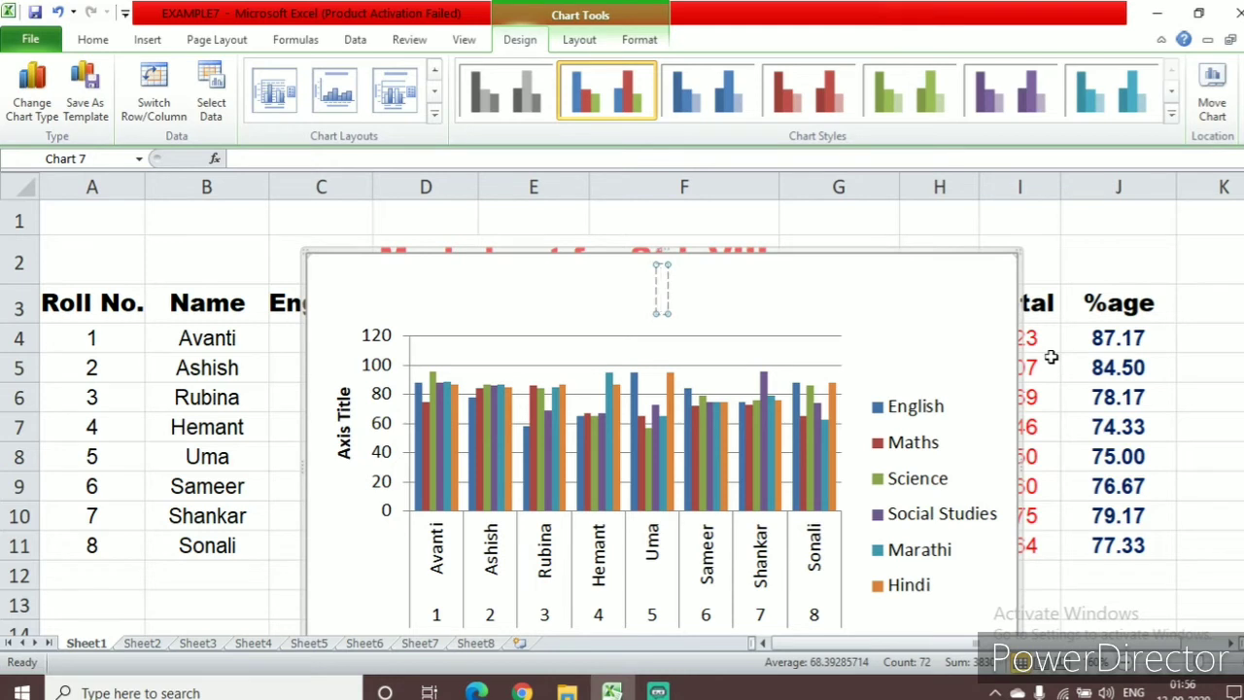
pyautogui.write('M')
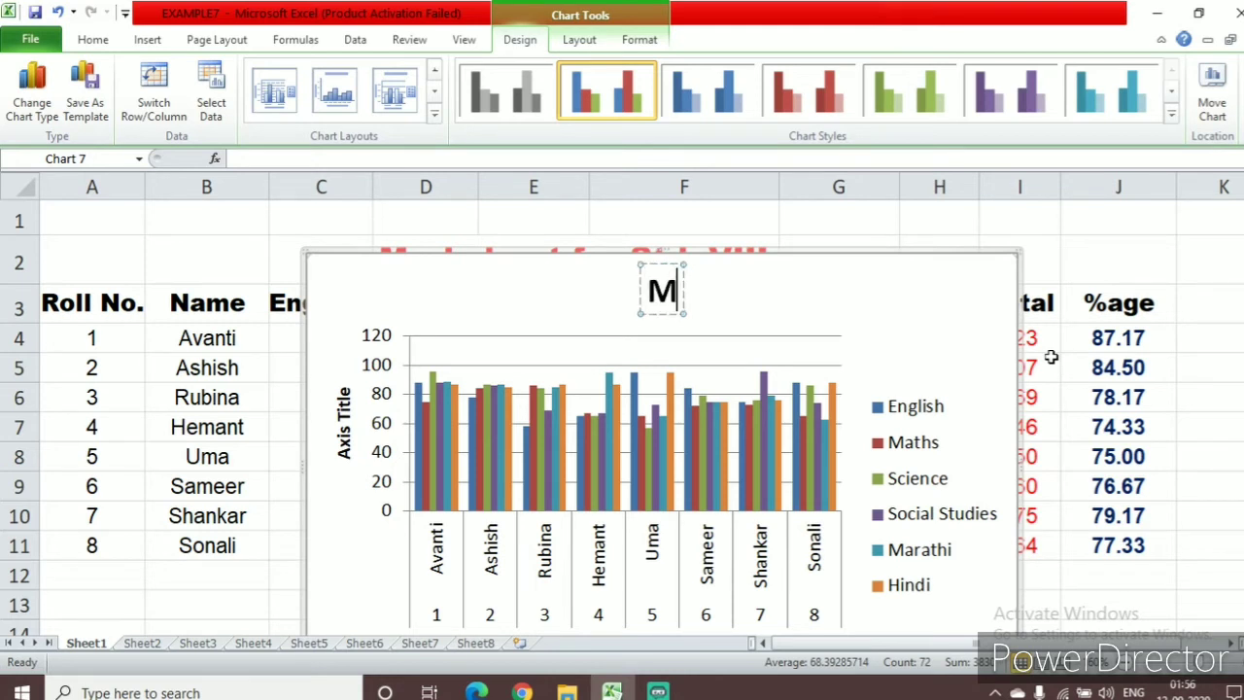
pyautogui.write('ARKS')
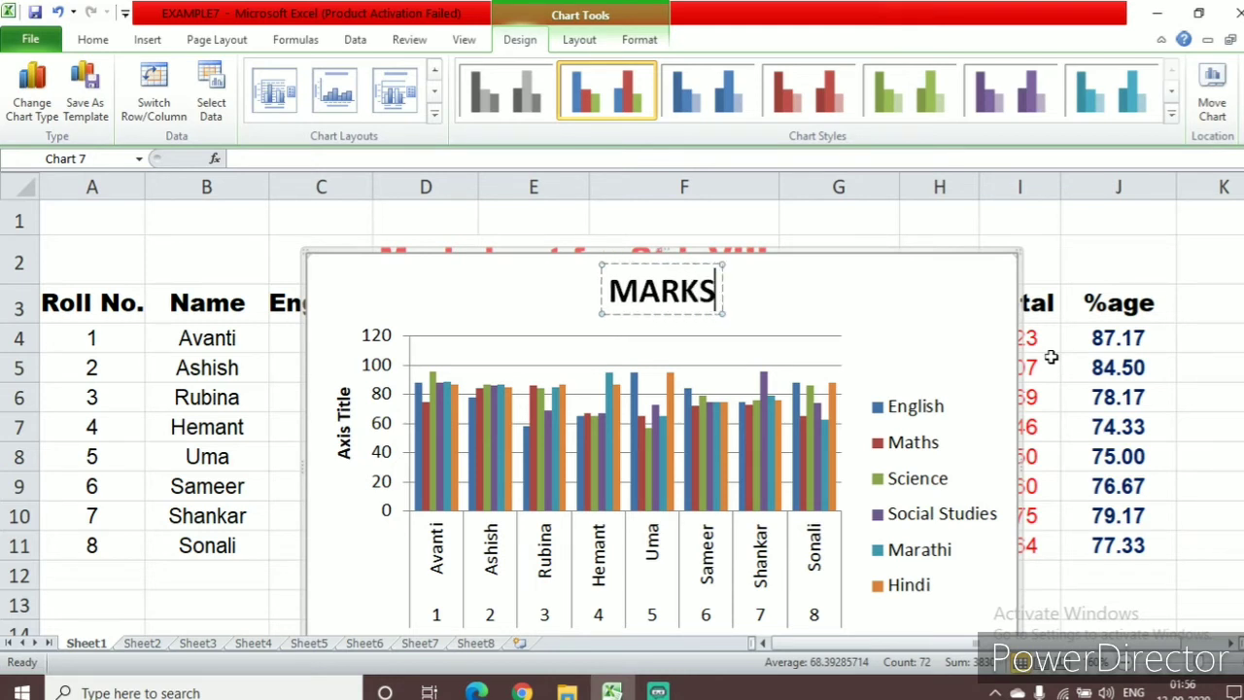
pyautogui.write('HEET')
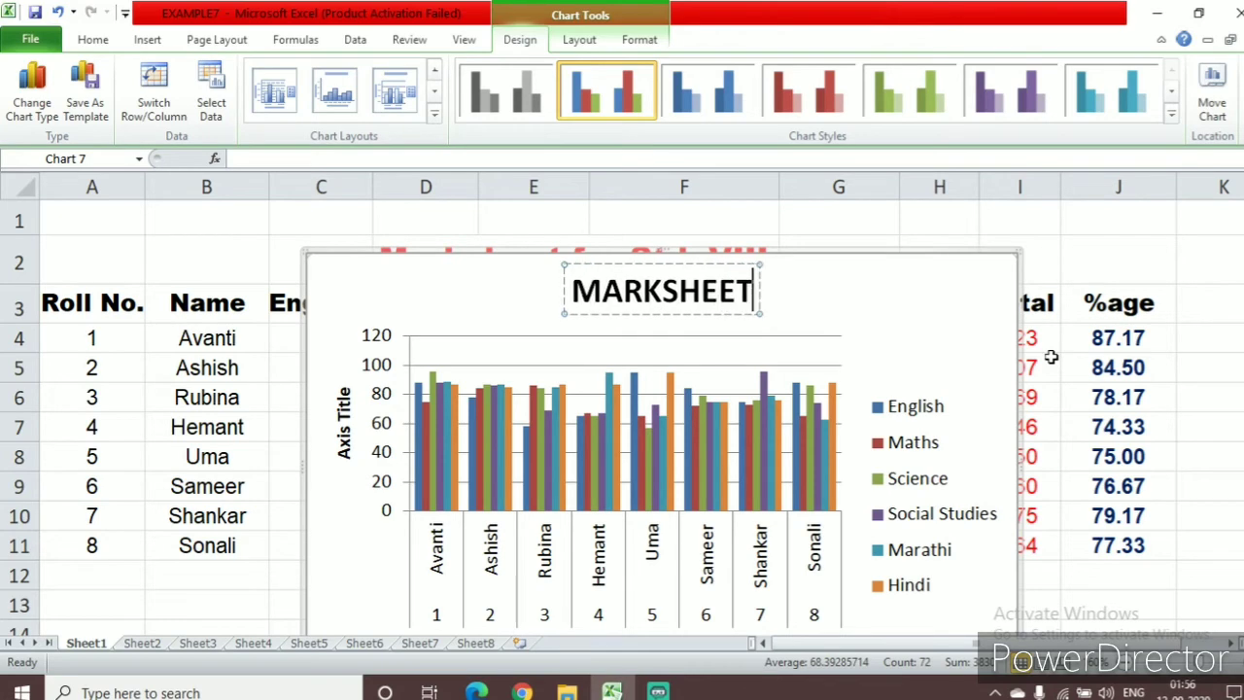
# - Set the Sheet1 chart's vertical axis title to MARKS, leaving its fill formatting at Automatic
pyautogui.doubleClick(340, 442)
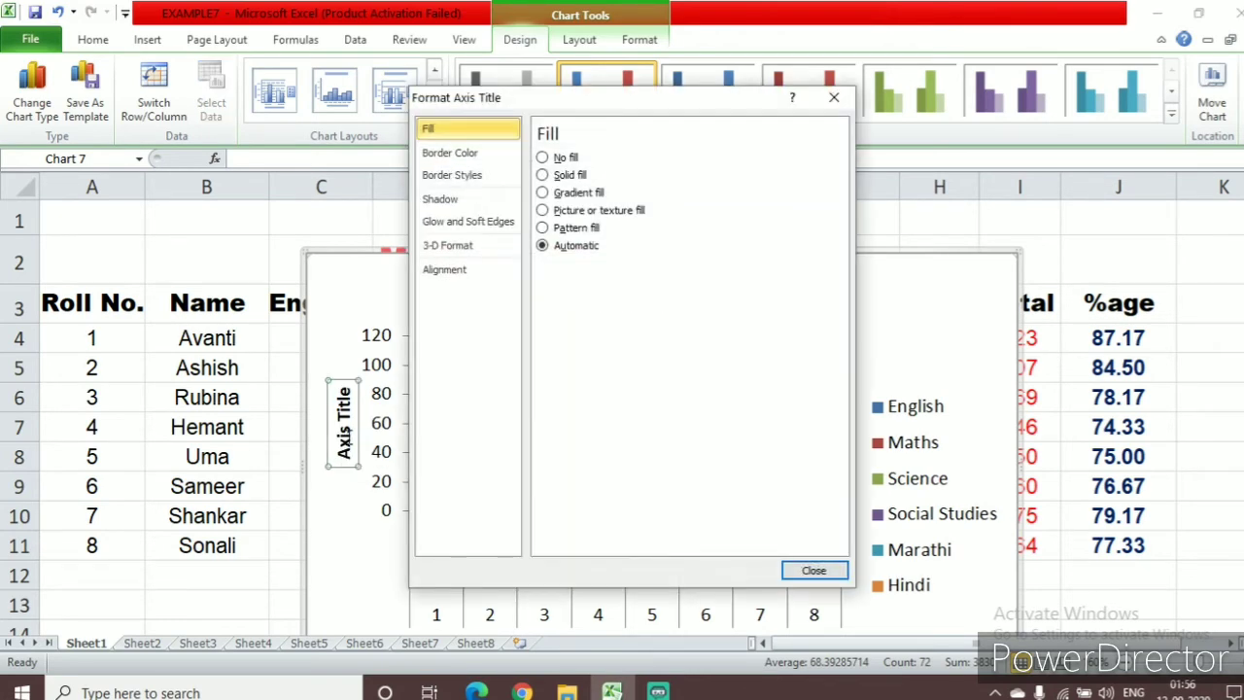
pyautogui.click(813, 569)
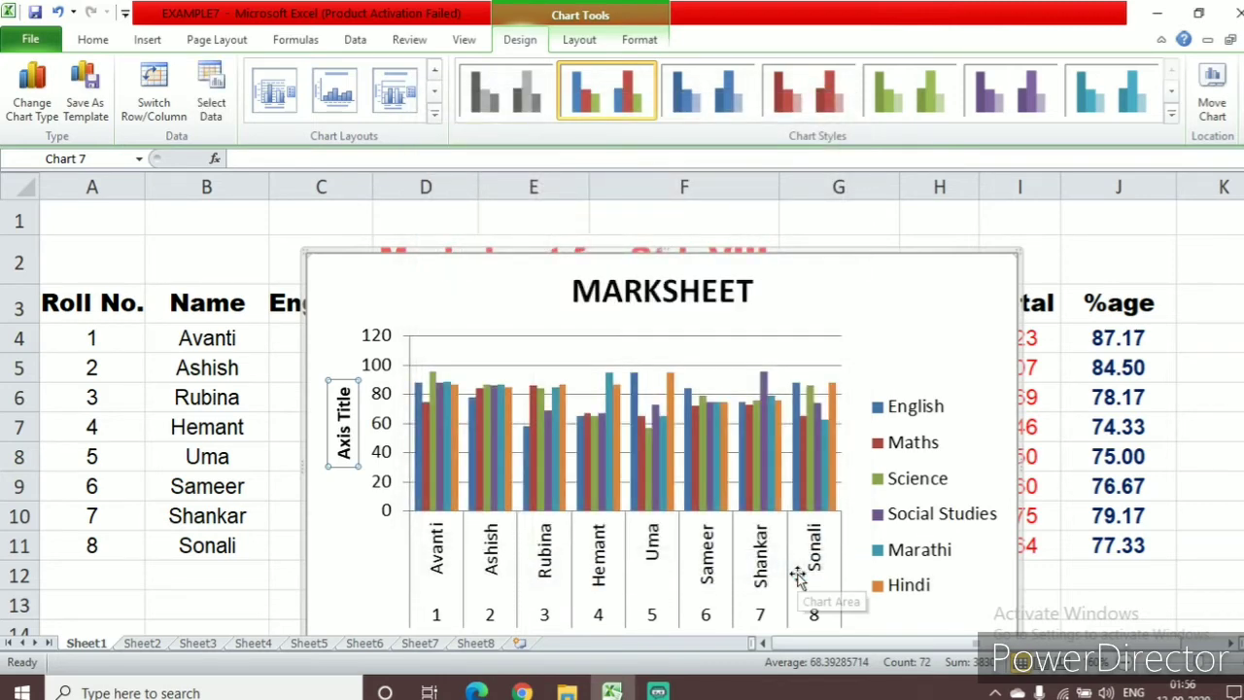
pyautogui.write('MAR')
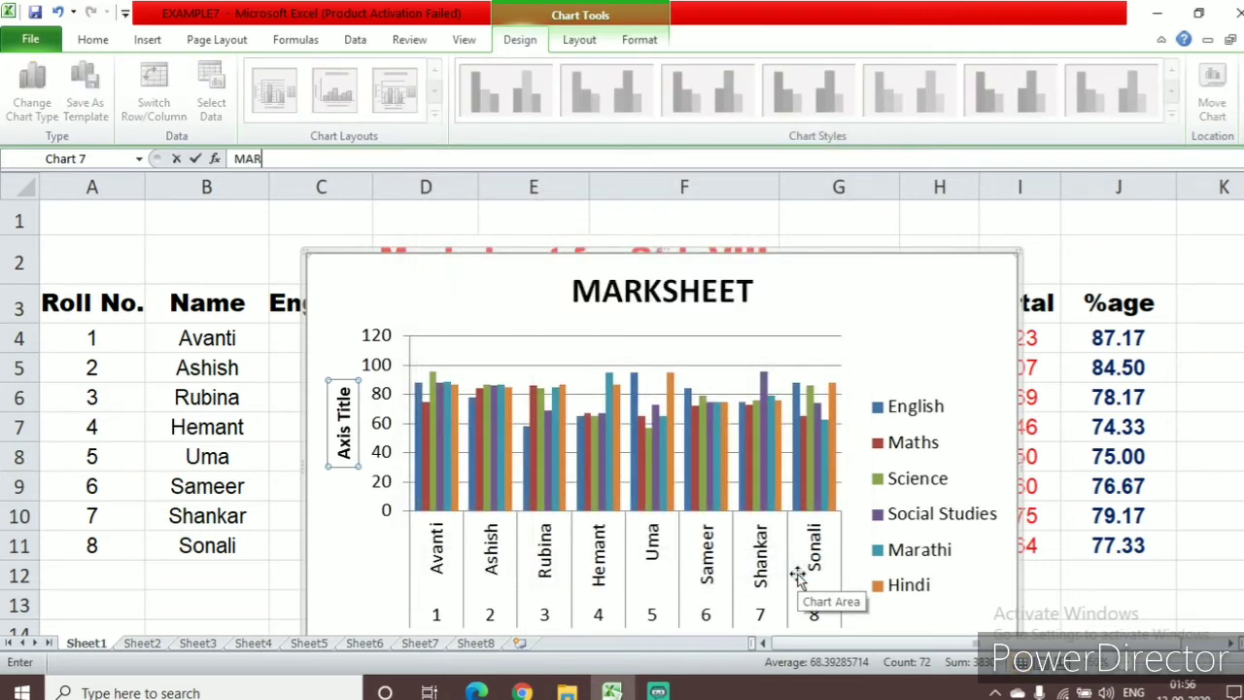
pyautogui.write('KS')
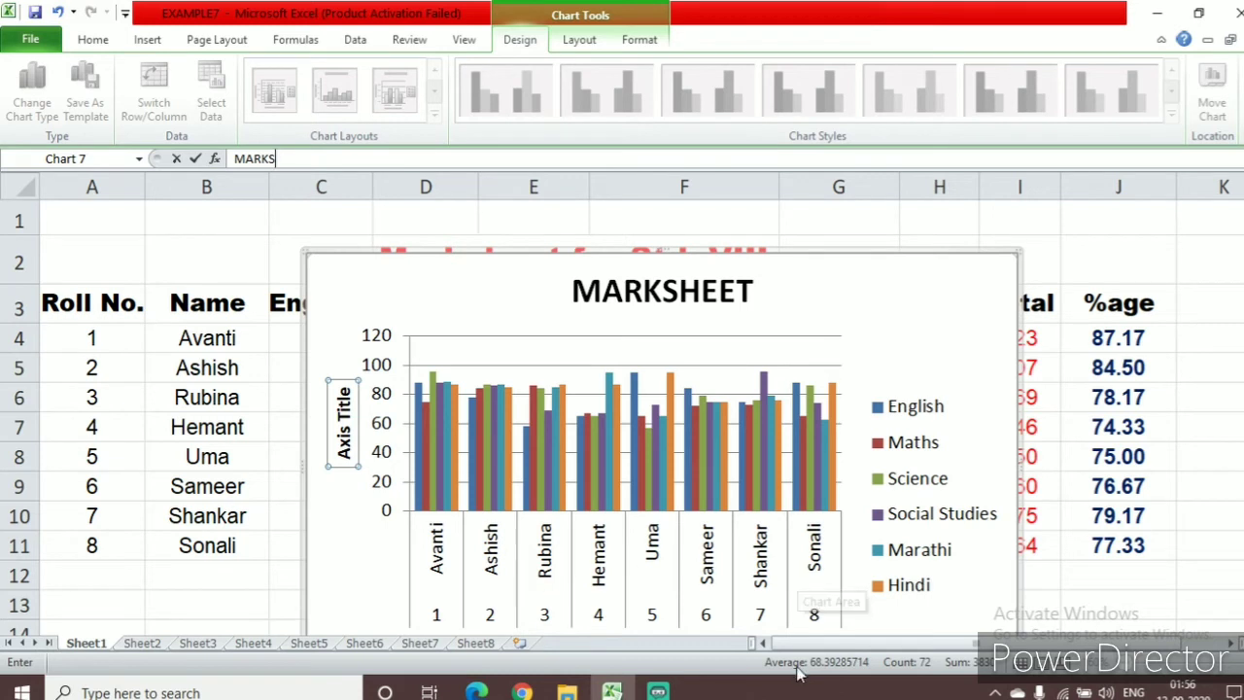
pyautogui.press('Return')
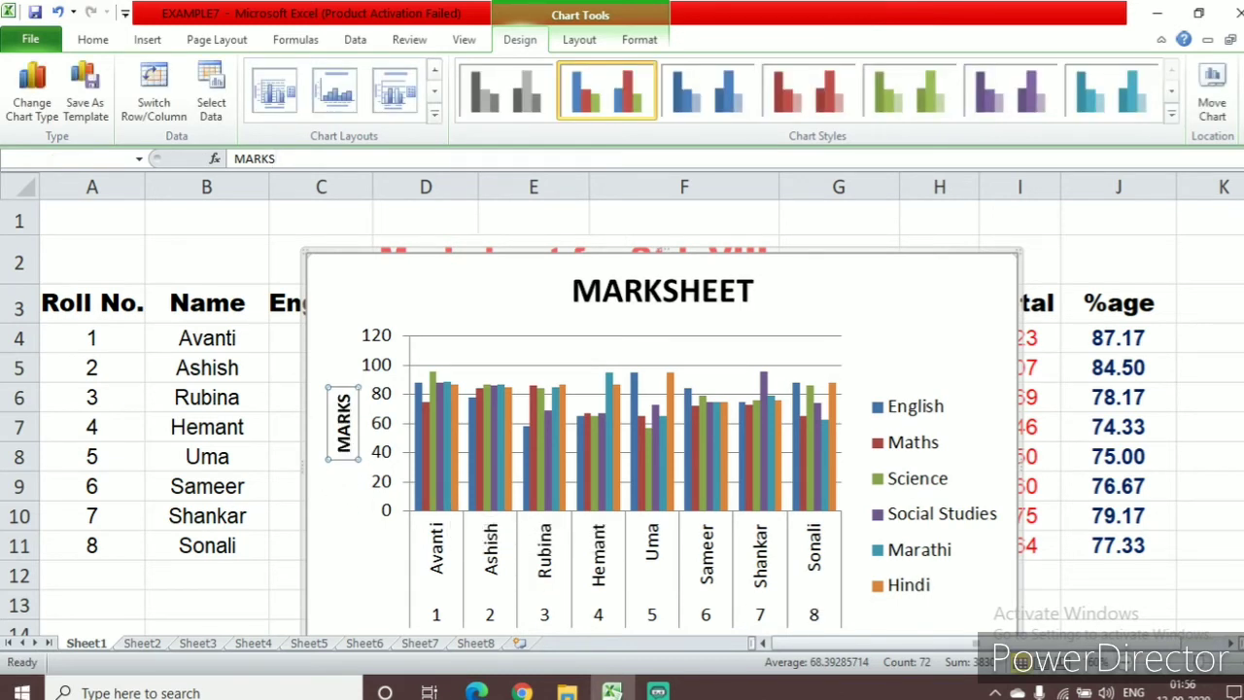
# - Set the Sheet1 chart's horizontal axis title to NAMES OF STUDENTS
pyautogui.scroll(-1, 767, 559)
pyautogui.click(612, 520)
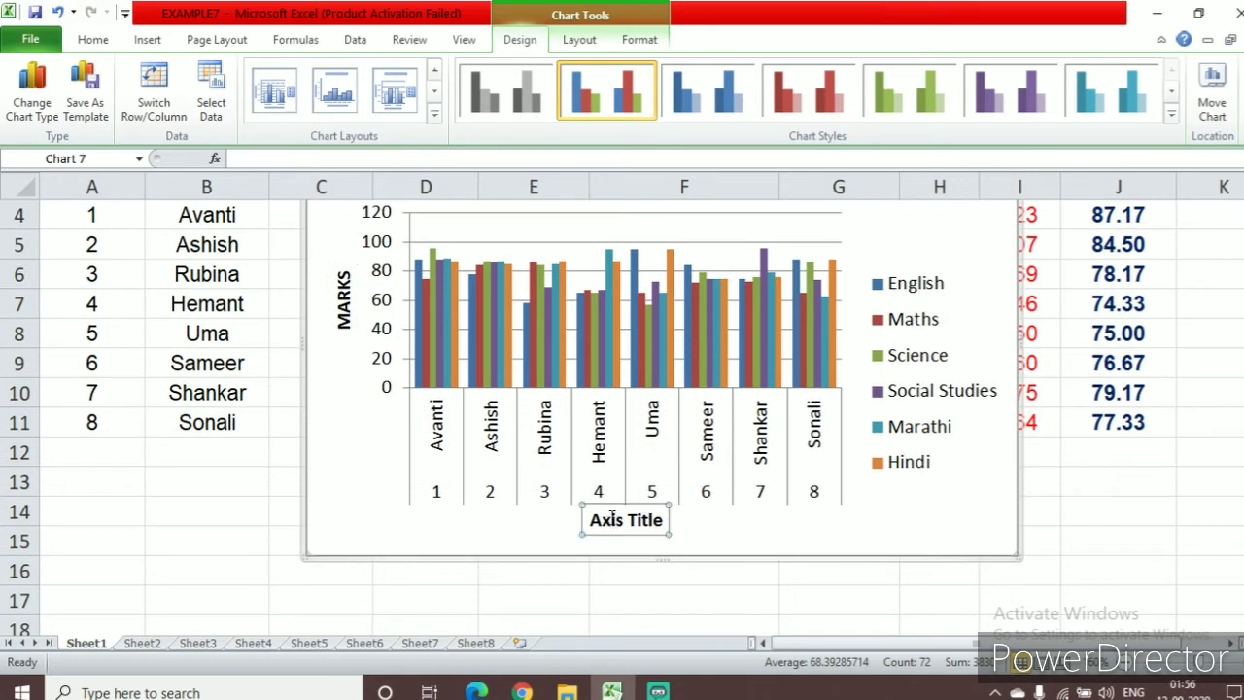
pyautogui.click(664, 520)
pyautogui.press('BackSpace')
pyautogui.press('BackSpace')
pyautogui.press('BackSpace')
pyautogui.press('BackSpace')
pyautogui.press('BackSpace')
pyautogui.press('BackSpace')
pyautogui.press('BackSpace')
pyautogui.press('BackSpace')
pyautogui.press('BackSpace')
pyautogui.press('BackSpace')
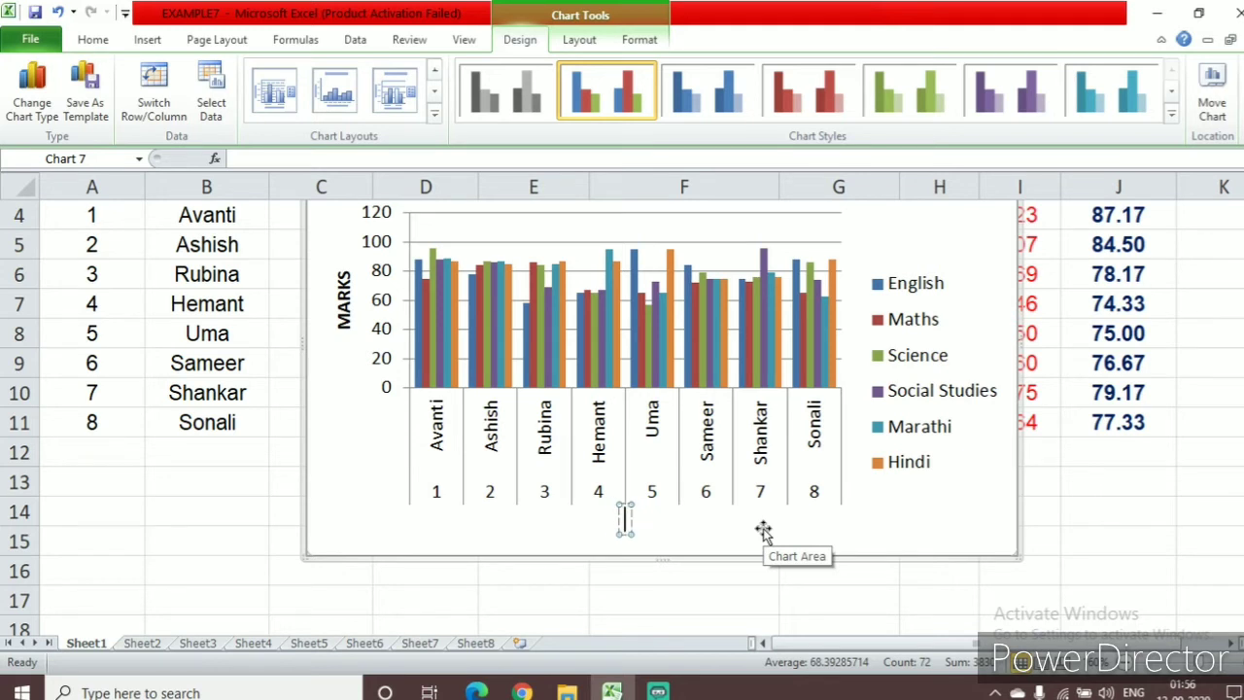
pyautogui.write('NAMES O')
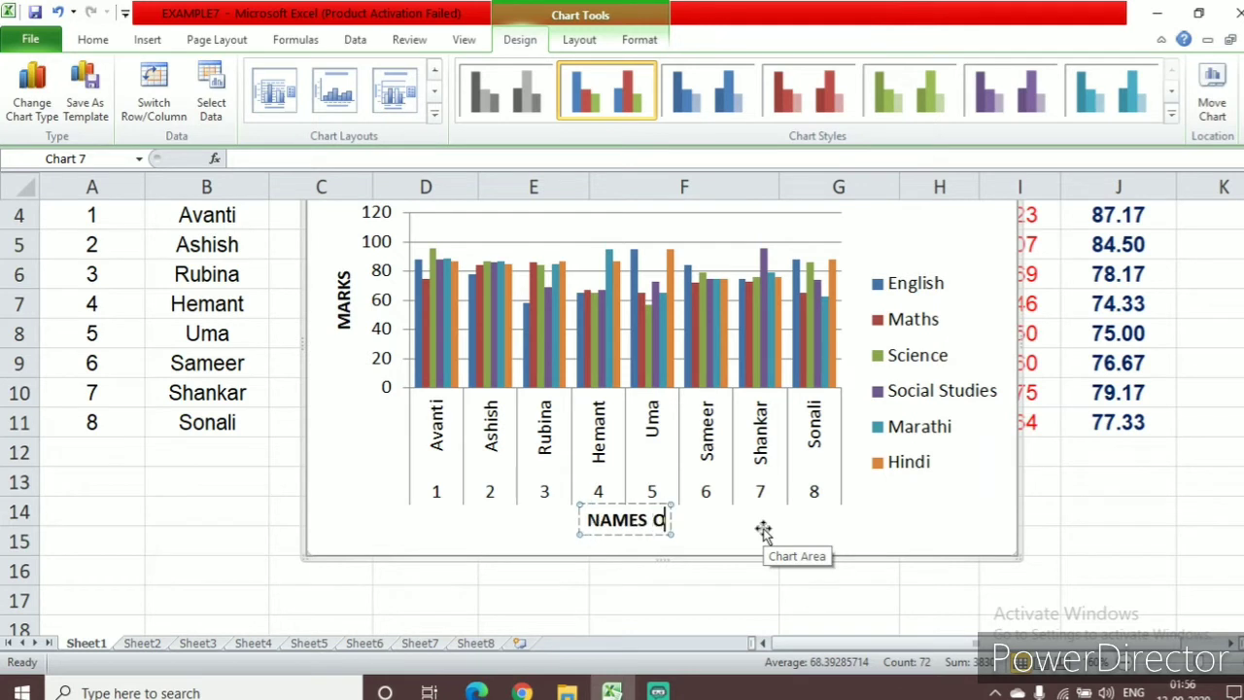
pyautogui.write('F ST')
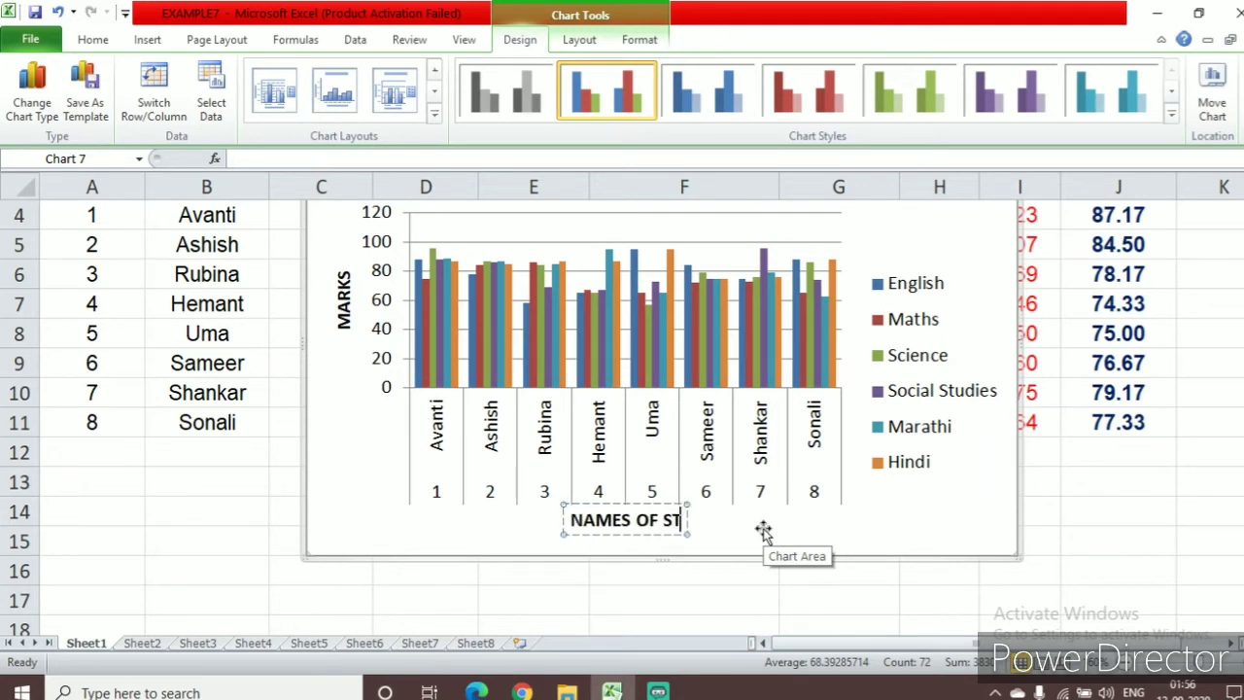
pyautogui.write('UDENTS')
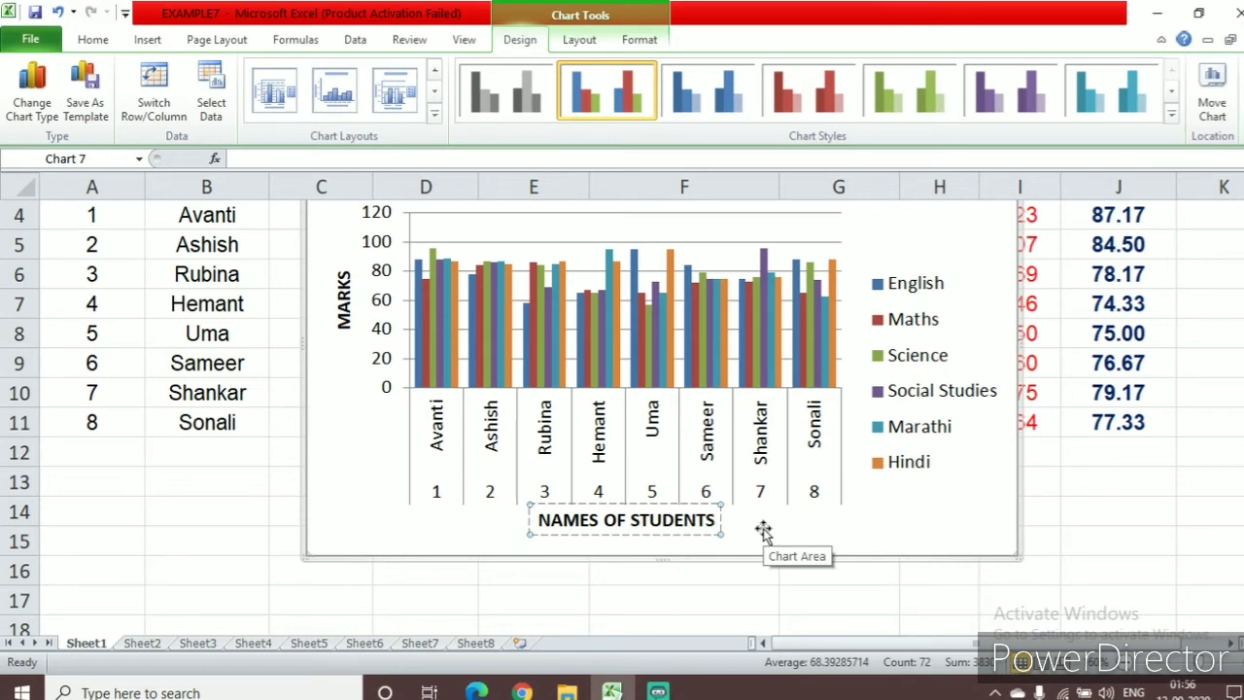
# - Enlarge the Sheet1 chart from its upper corners until the student names fit horizontally, and compare its bars with the subject legend
pyautogui.scroll(1, 763, 530)
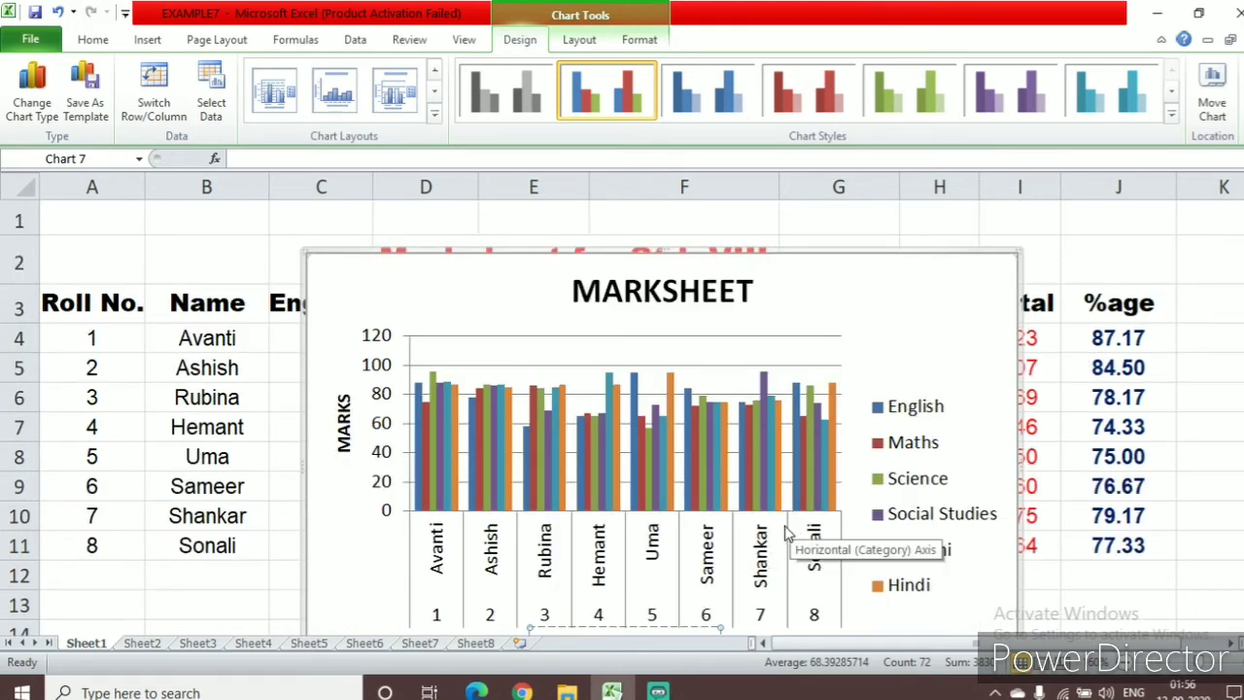
pyautogui.moveTo(1017, 253); pyautogui.dragTo(1115, 234)
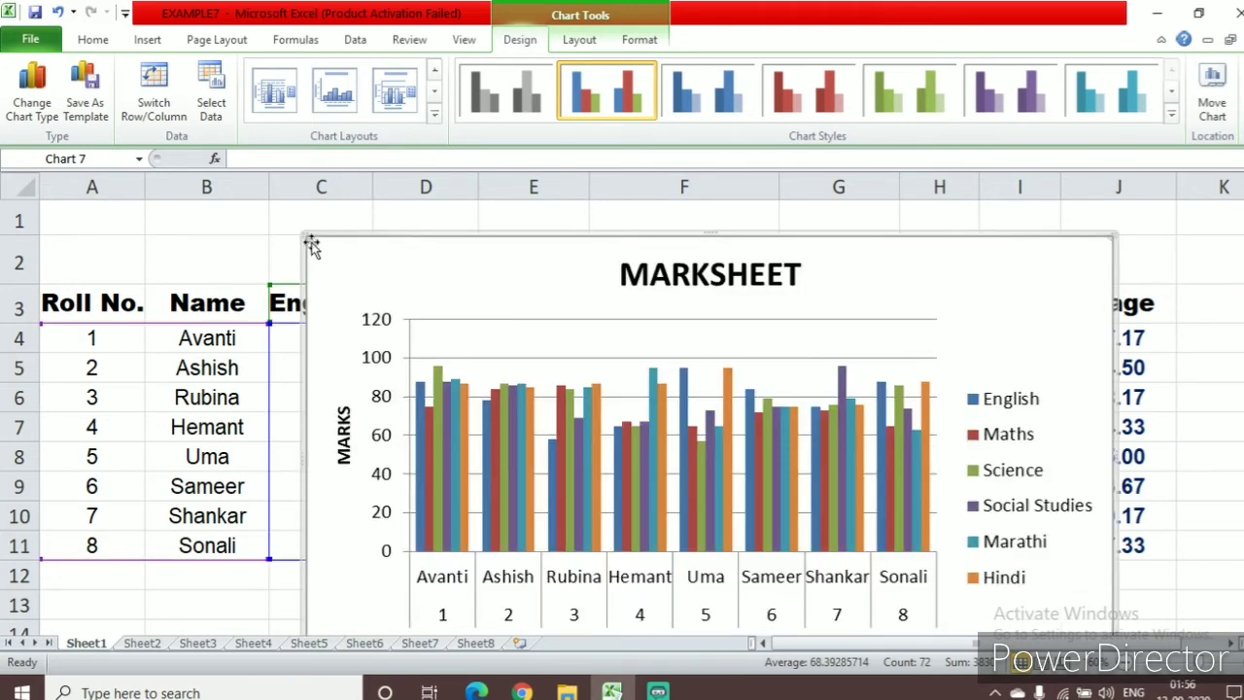
pyautogui.moveTo(303, 236); pyautogui.dragTo(219, 220)
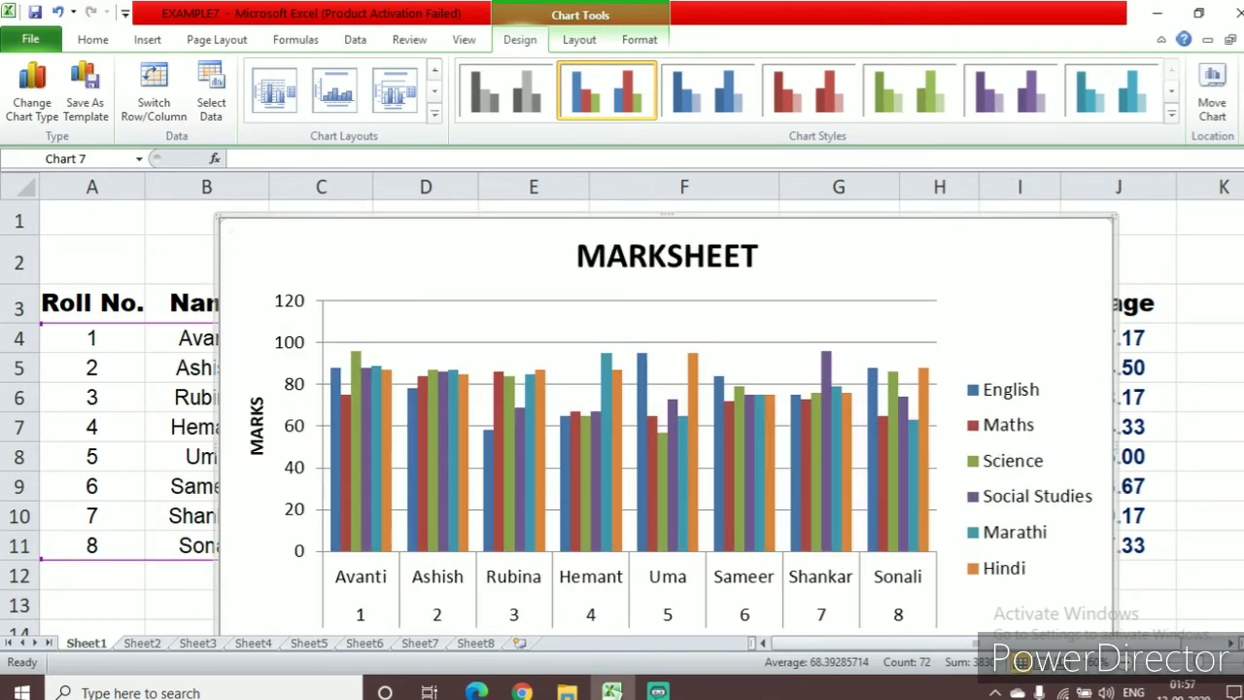
pyautogui.scroll(-1, 622, 418)
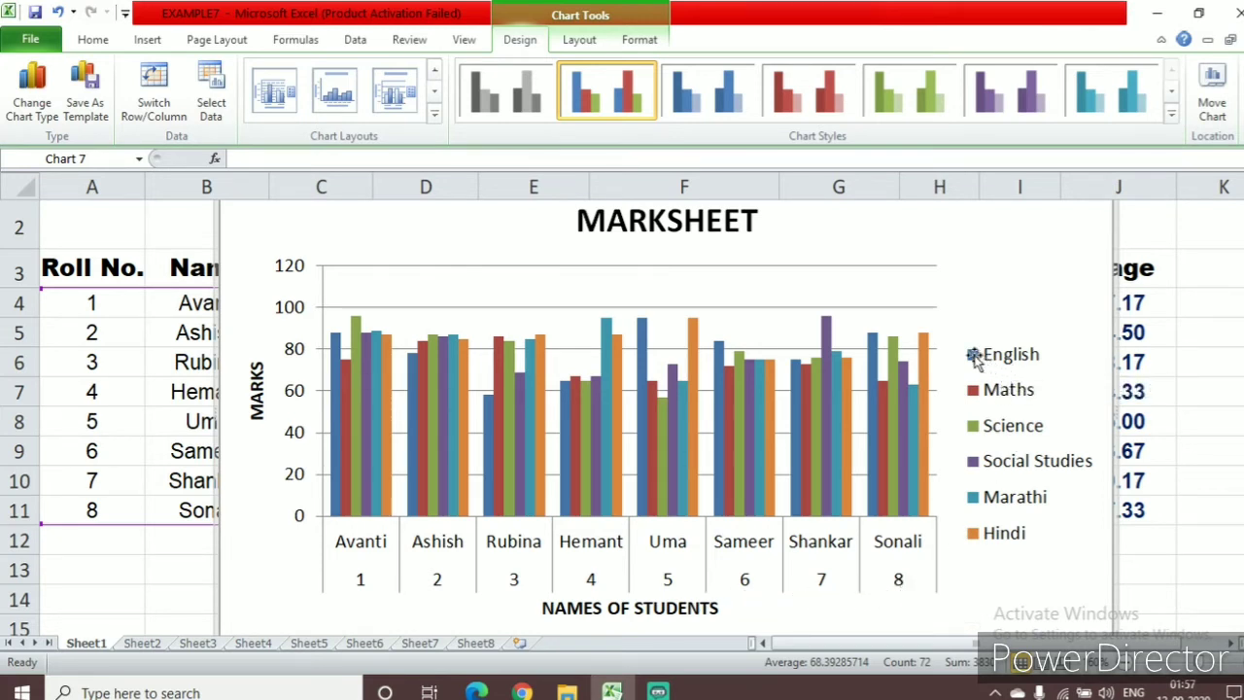
pyautogui.moveTo(335, 355)
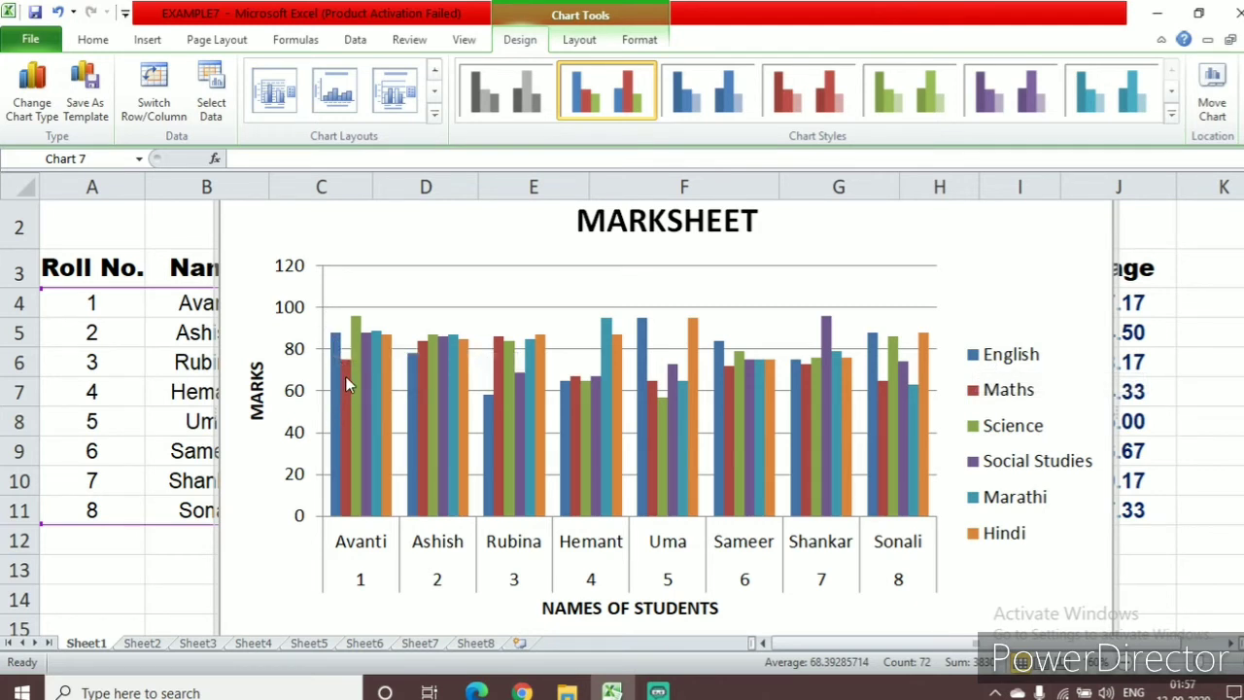
pyautogui.moveTo(347, 381)
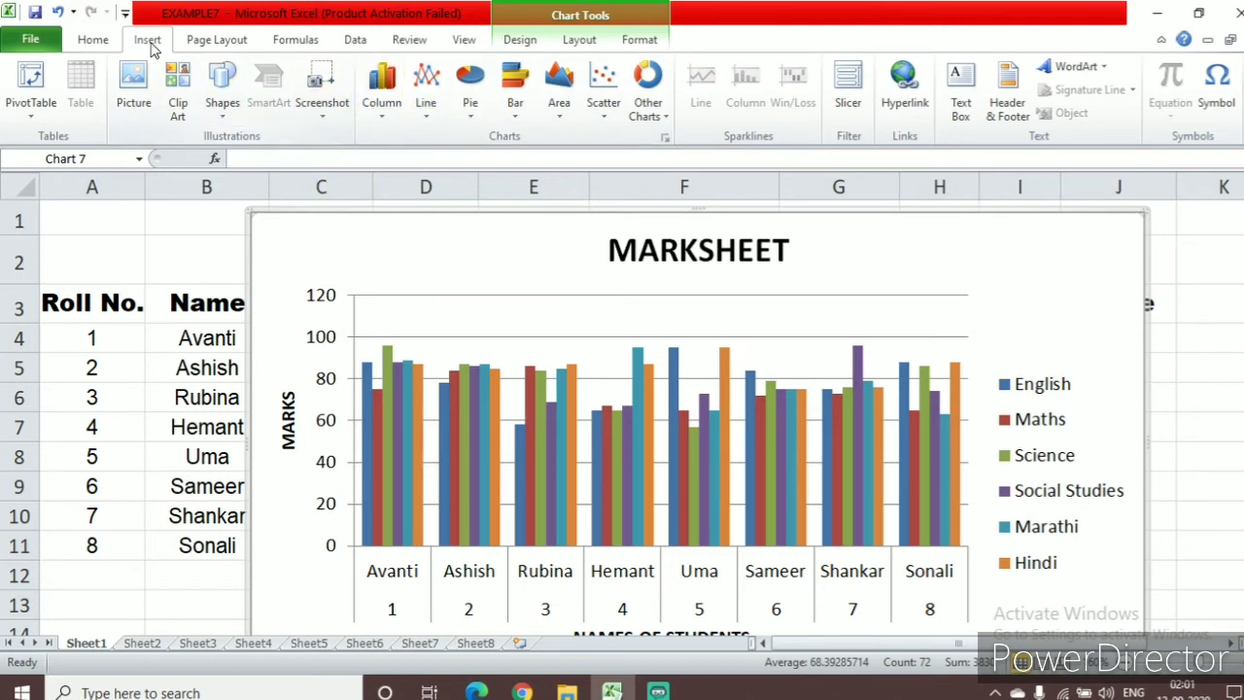
# - Try the 2-D Line, Line with Markers and Stacked Line with Markers types on the MARKSHEET chart
pyautogui.click(424, 101)
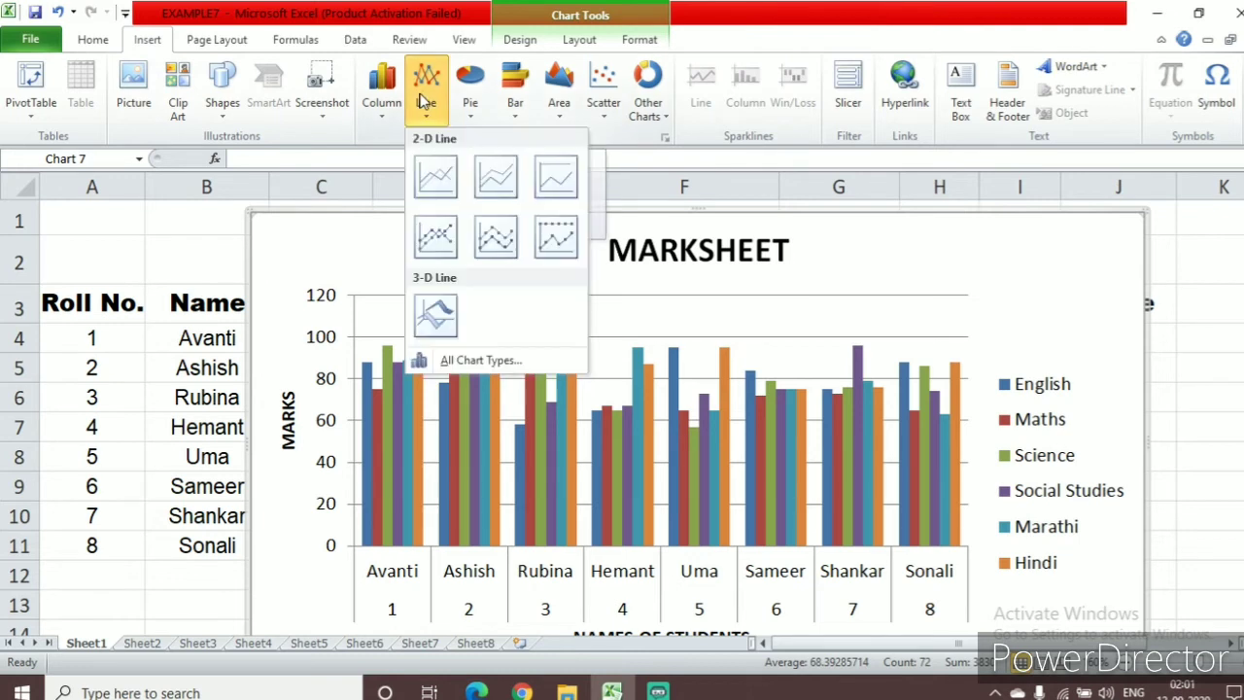
pyautogui.click(437, 179)
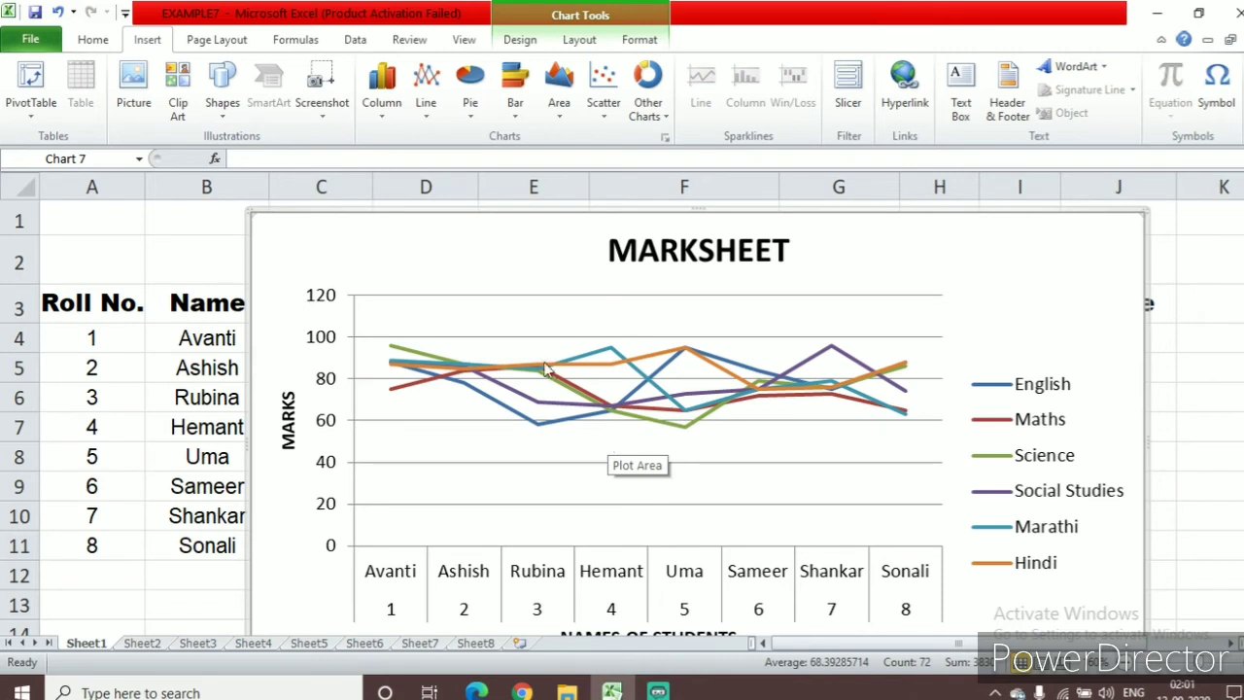
pyautogui.click(427, 109)
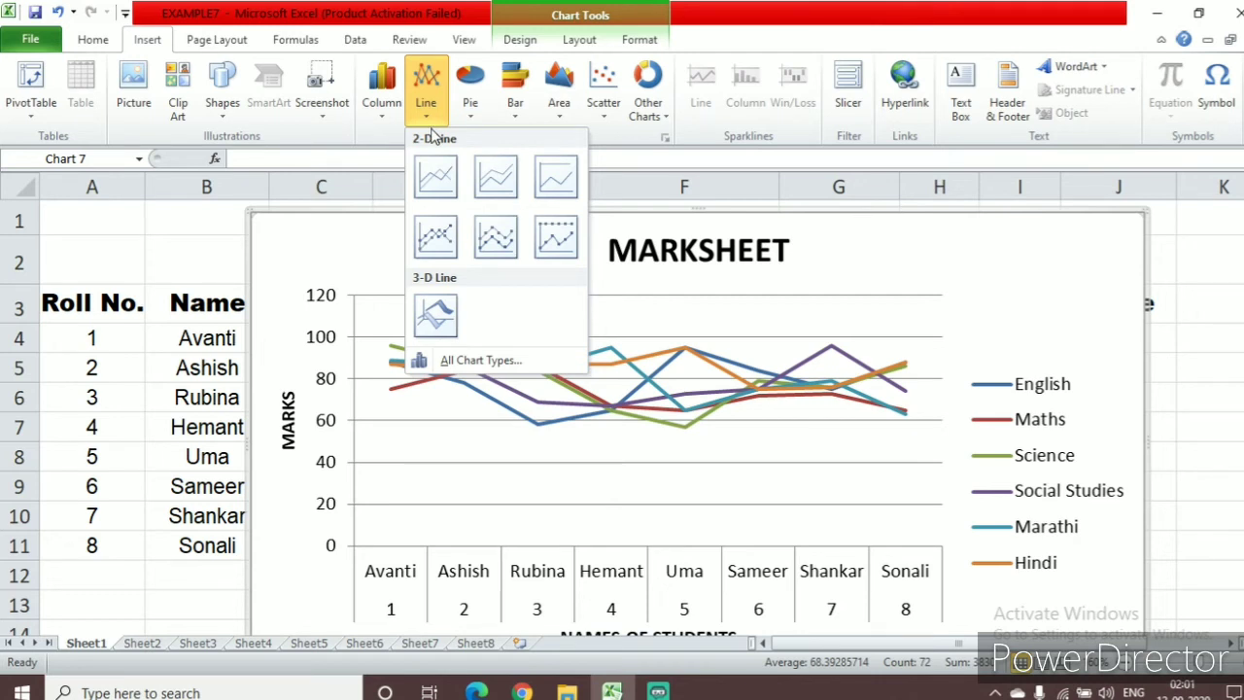
pyautogui.click(436, 238)
pyautogui.click(425, 105)
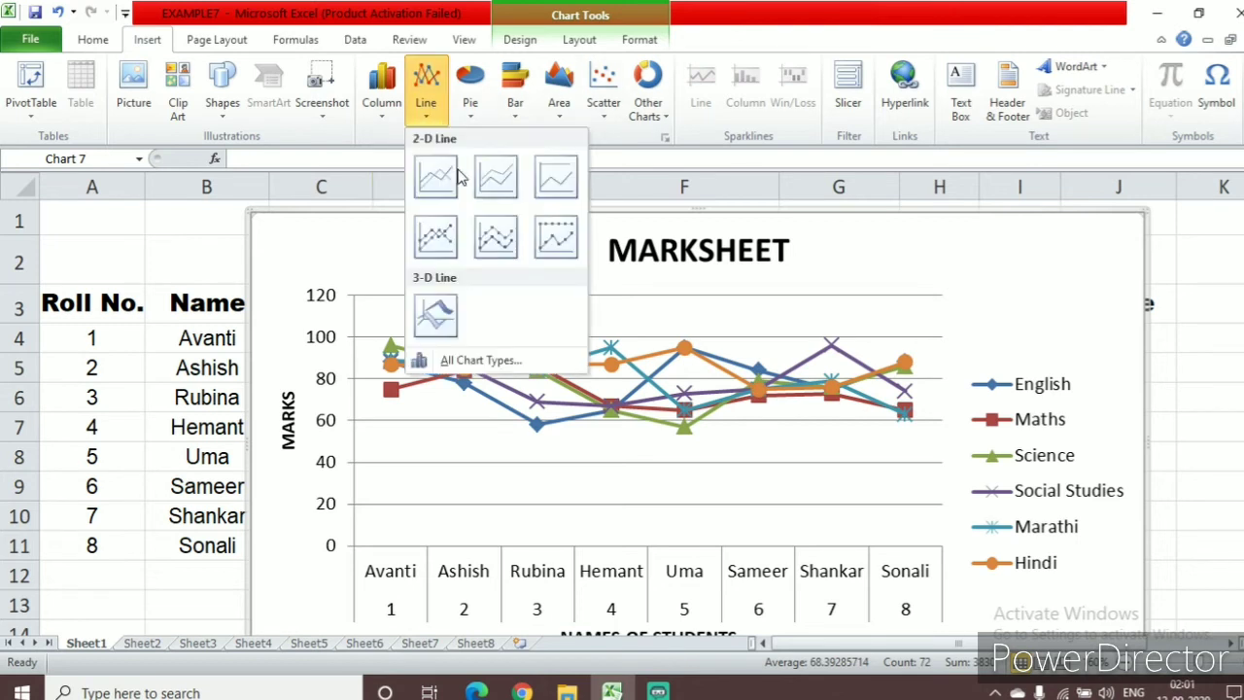
pyautogui.click(494, 238)
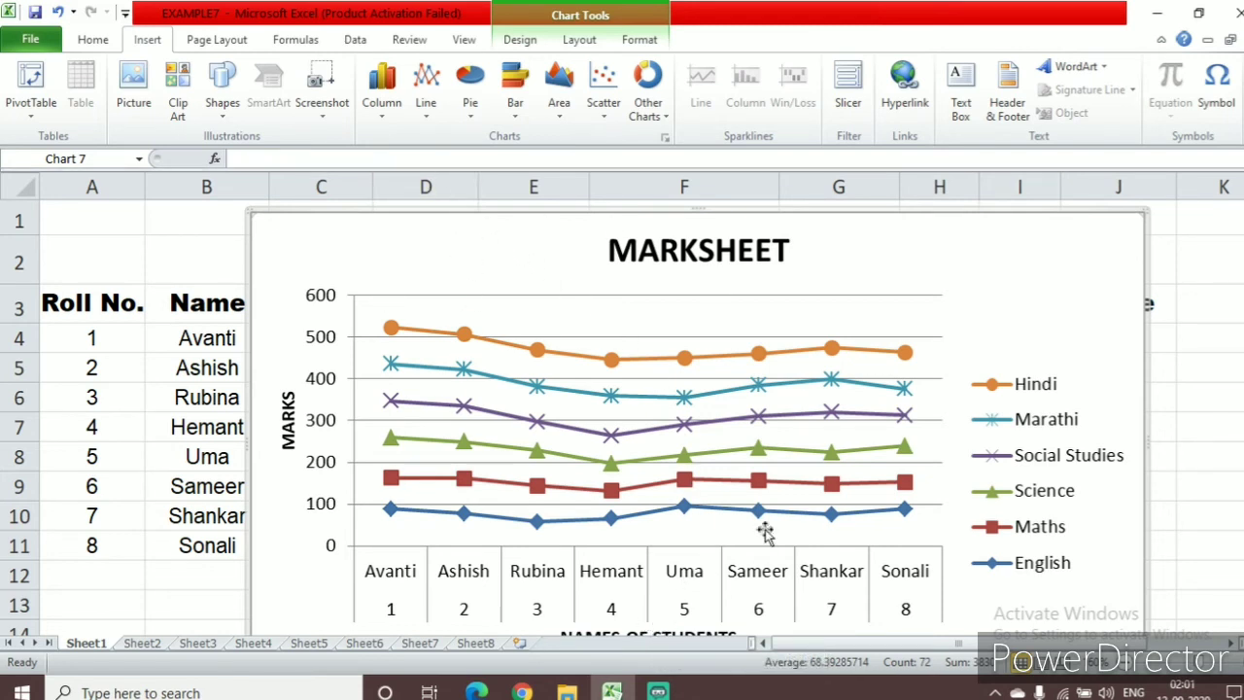
# - Change the MARKSHEET chart to a plain 2-D pie and examine its slices and student legend
pyautogui.click(470, 89)
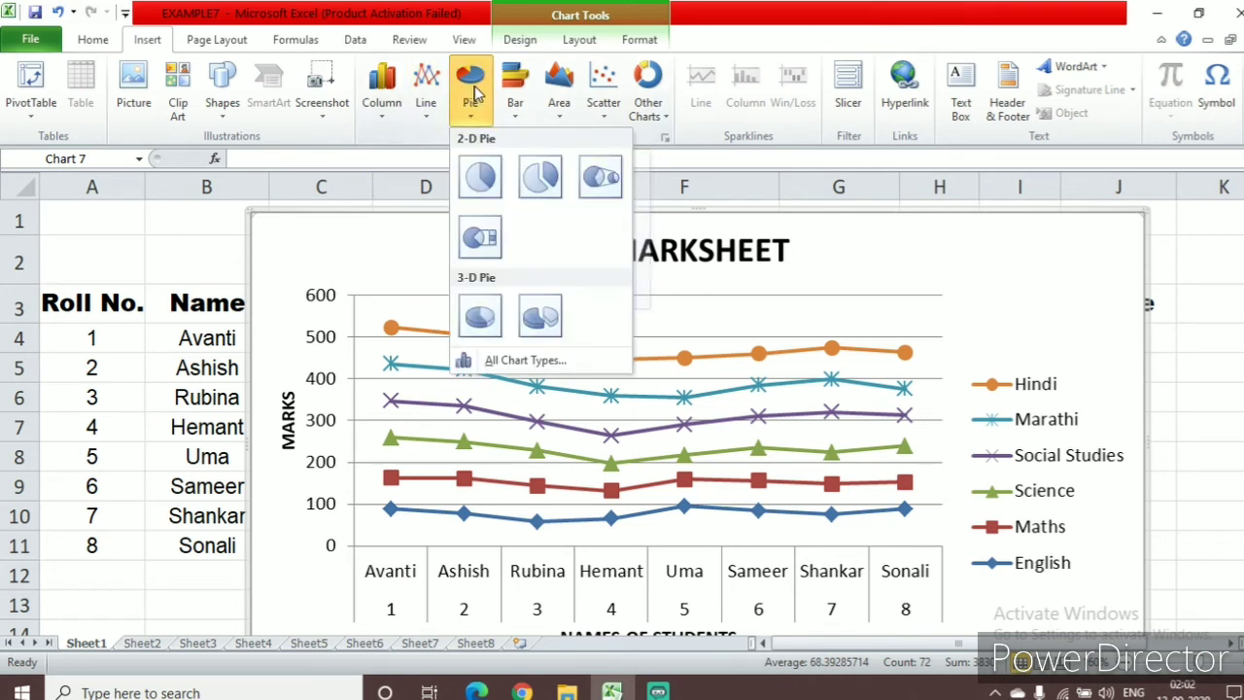
pyautogui.click(481, 191)
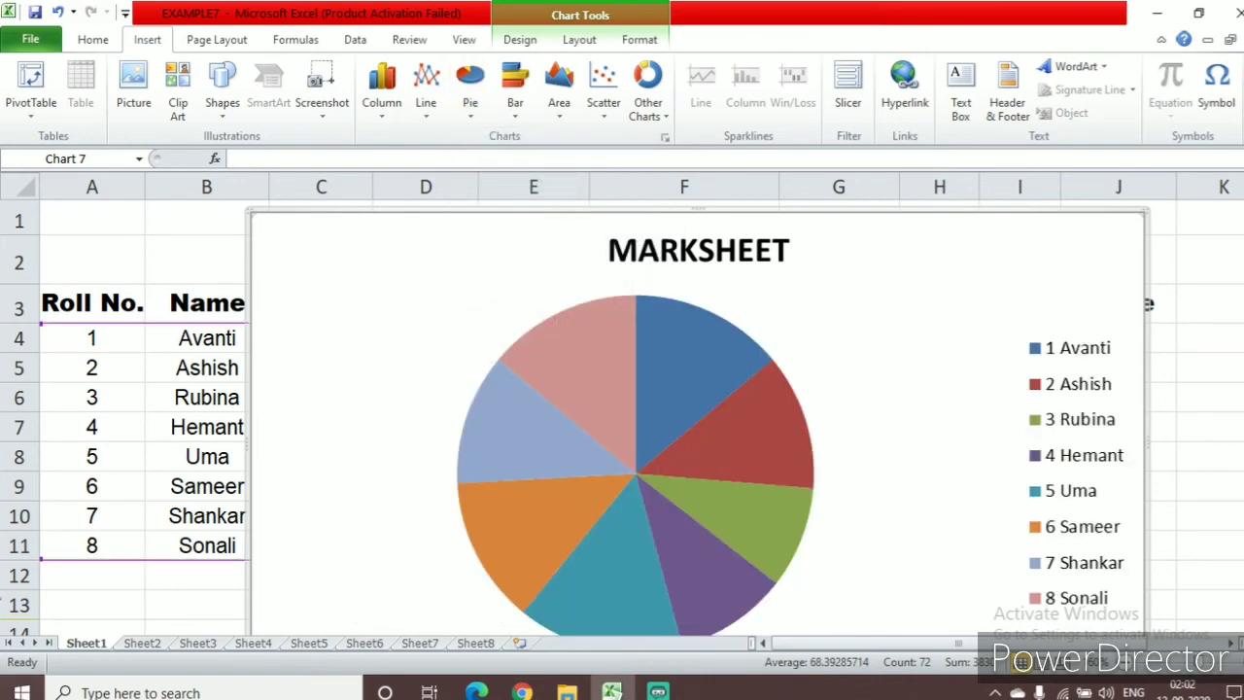
pyautogui.scroll(-1, 622, 400)
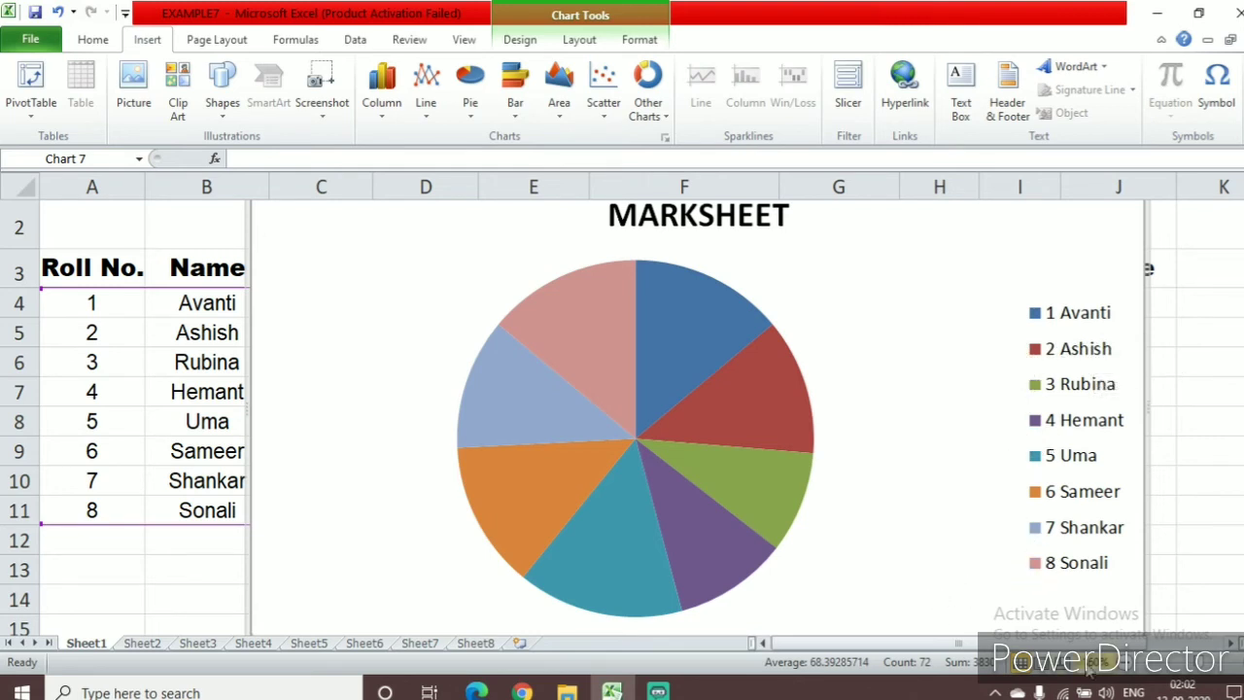
pyautogui.scroll(-1, 622, 418)
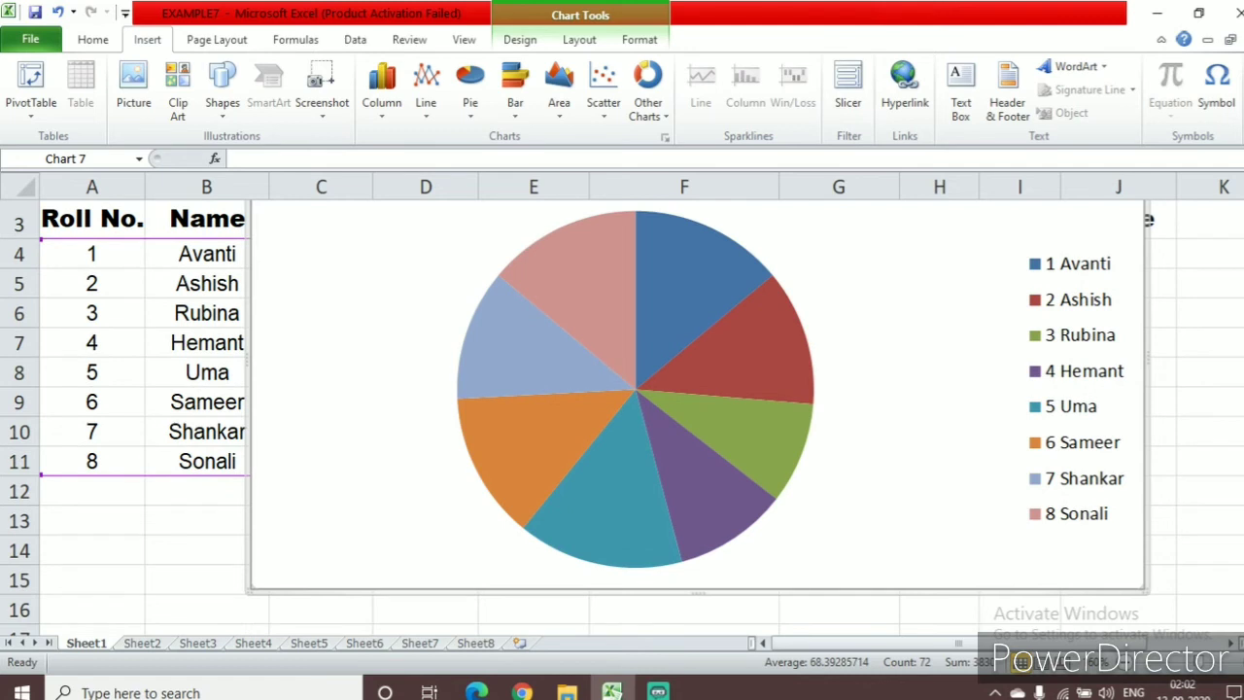
pyautogui.scroll(1, 622, 419)
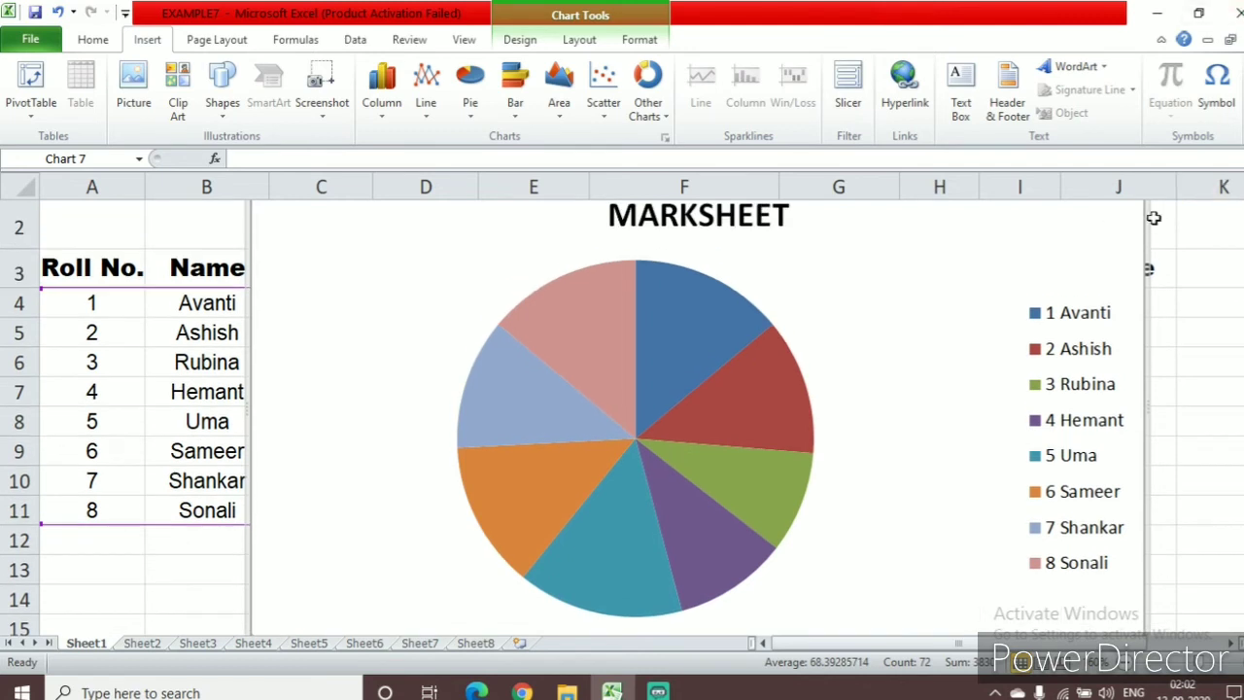
pyautogui.scroll(1, 622, 419)
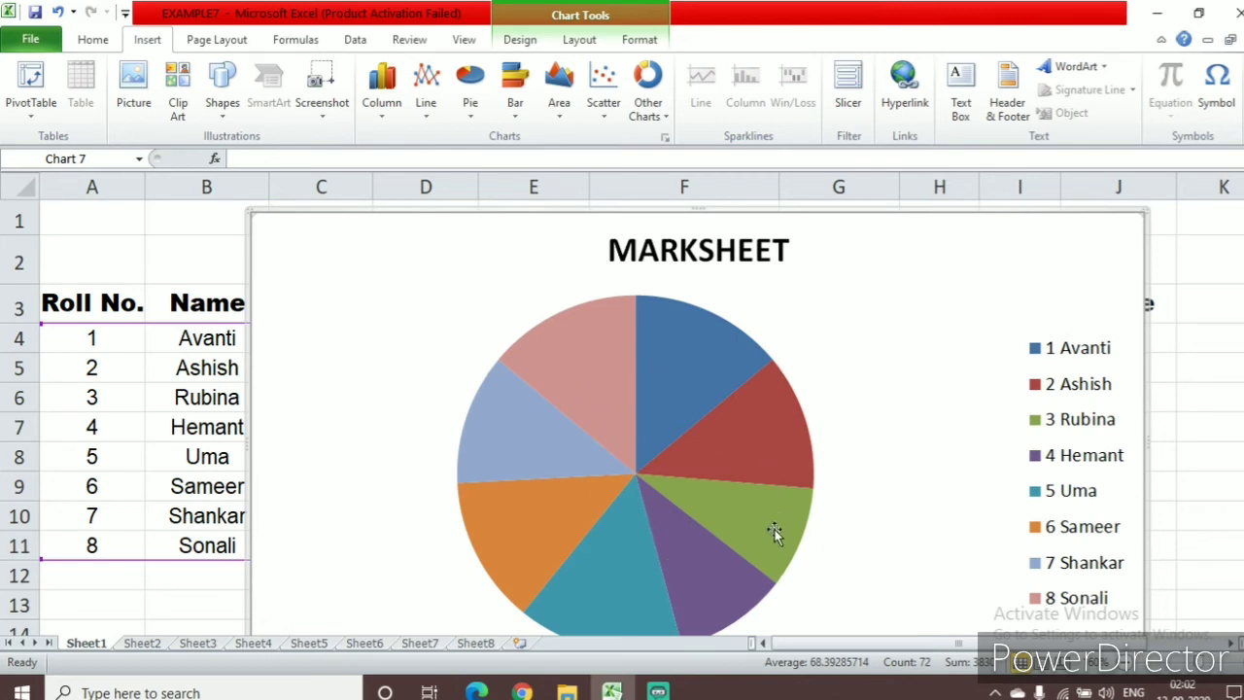
pyautogui.moveTo(733, 547)
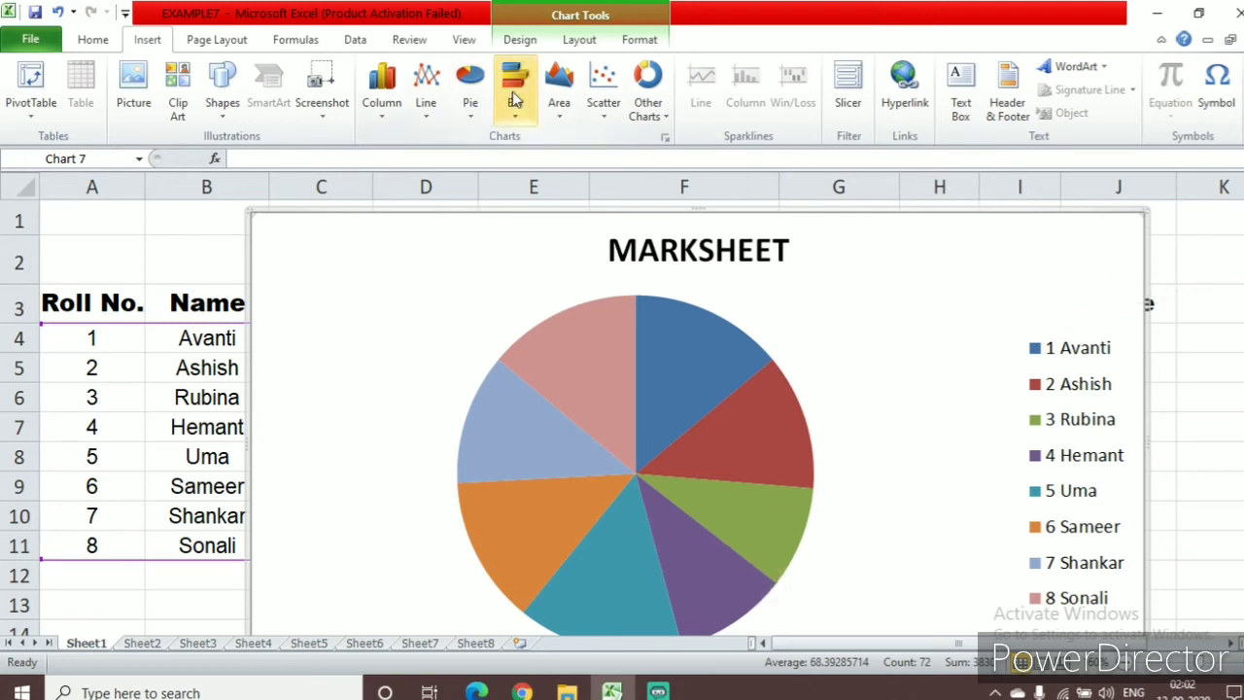
# - Change the MARKSHEET chart to a 2-D clustered column, followed by a line chart with markers
pyautogui.click(379, 87)
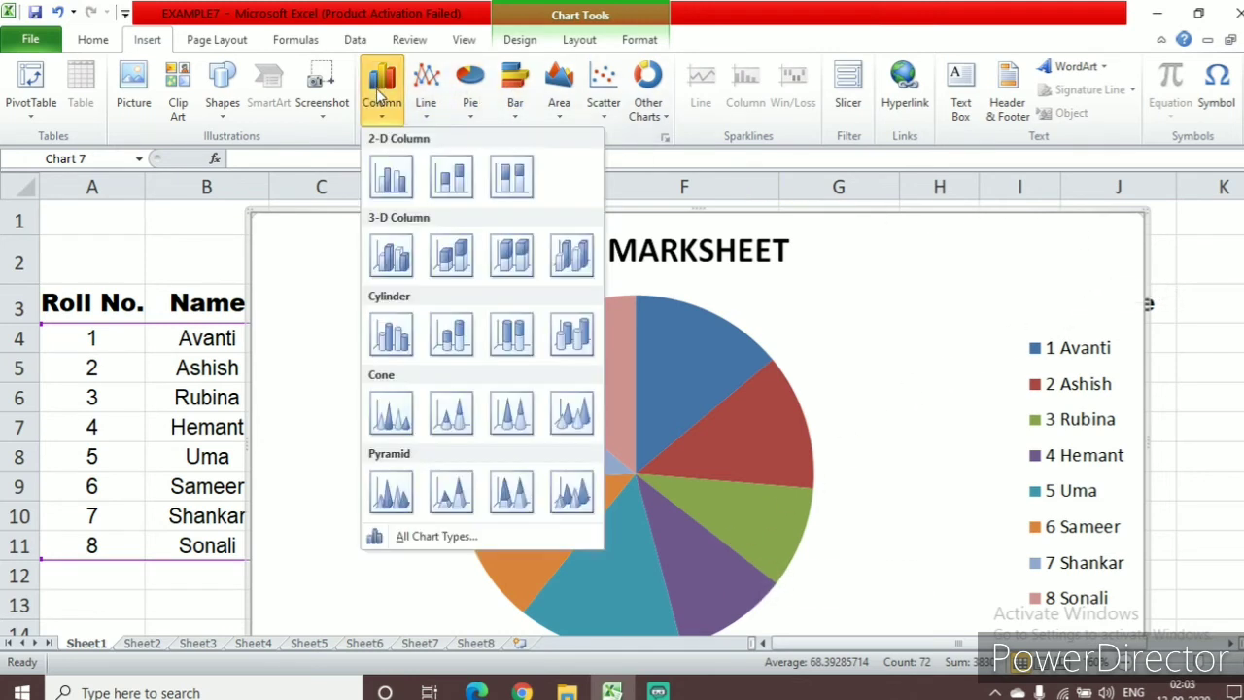
pyautogui.click(384, 173)
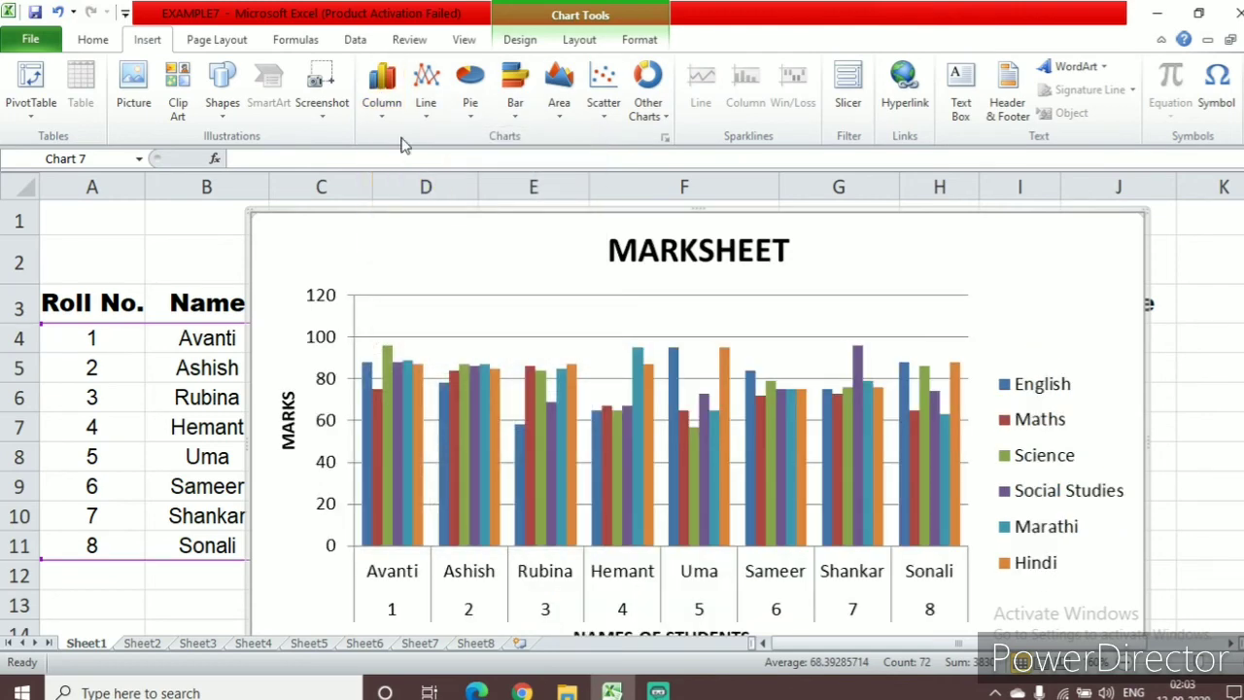
pyautogui.click(431, 105)
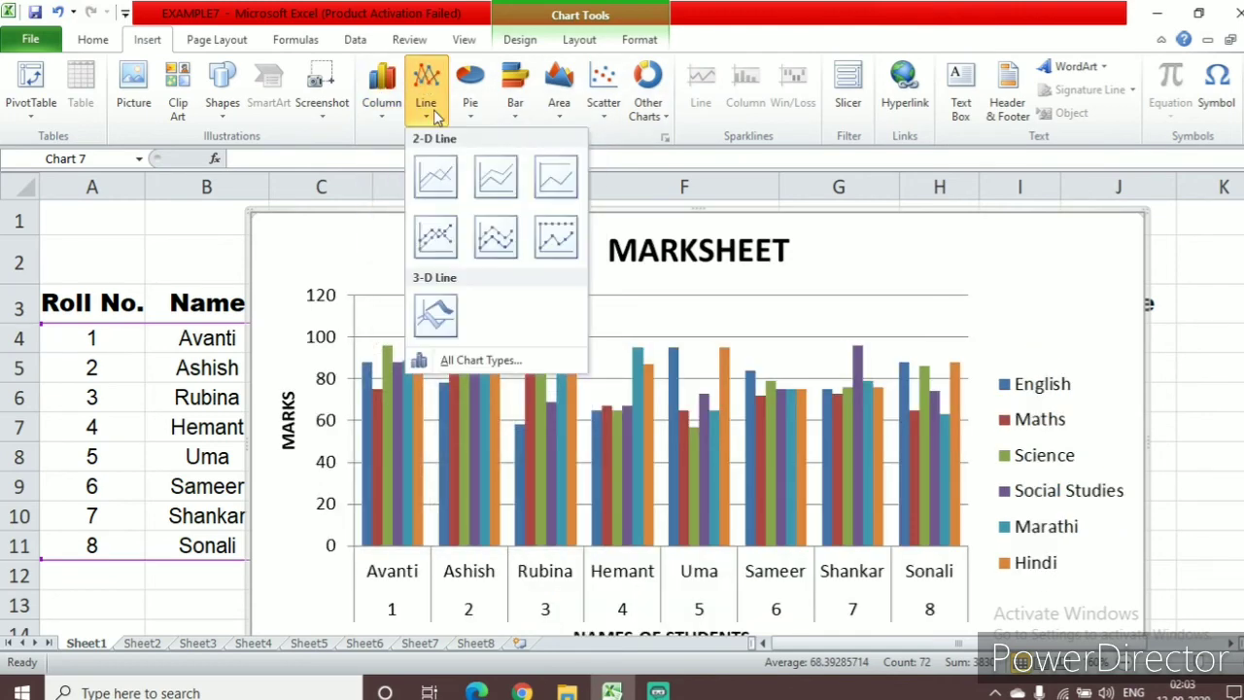
pyautogui.click(435, 236)
# - Try the exploded 2-D pie, 3-D pie and pie-of-pie types on the MARKSHEET chart
pyautogui.click(472, 105)
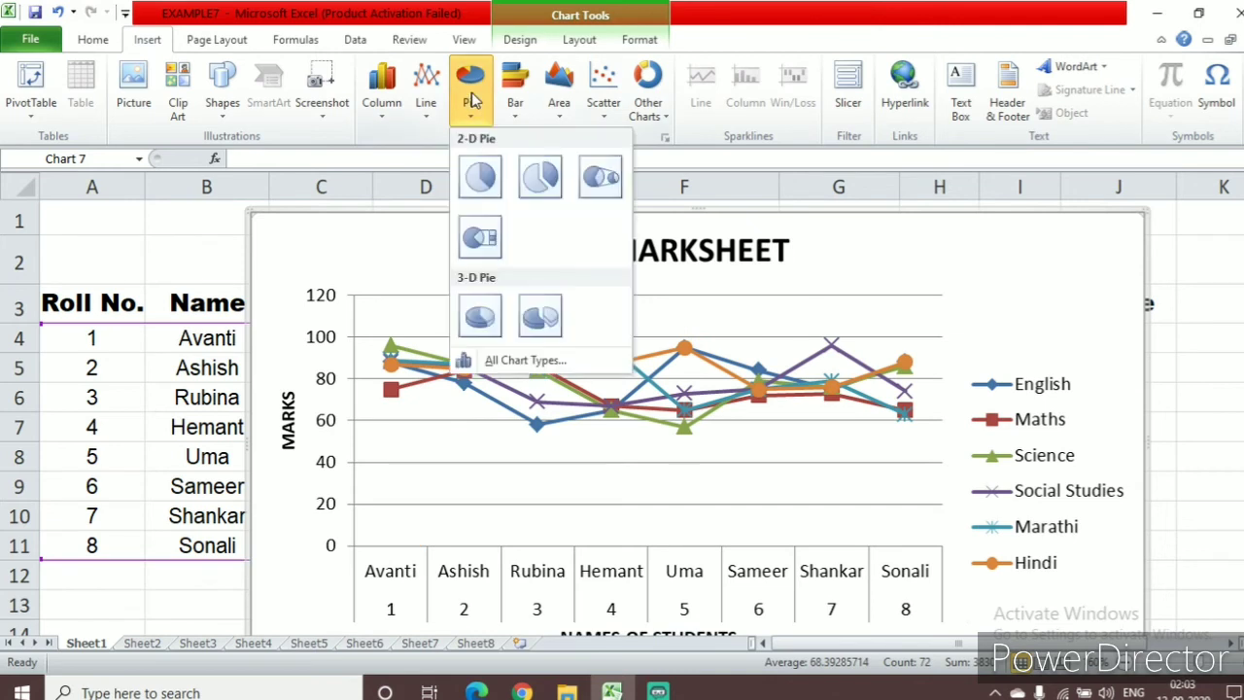
pyautogui.click(540, 175)
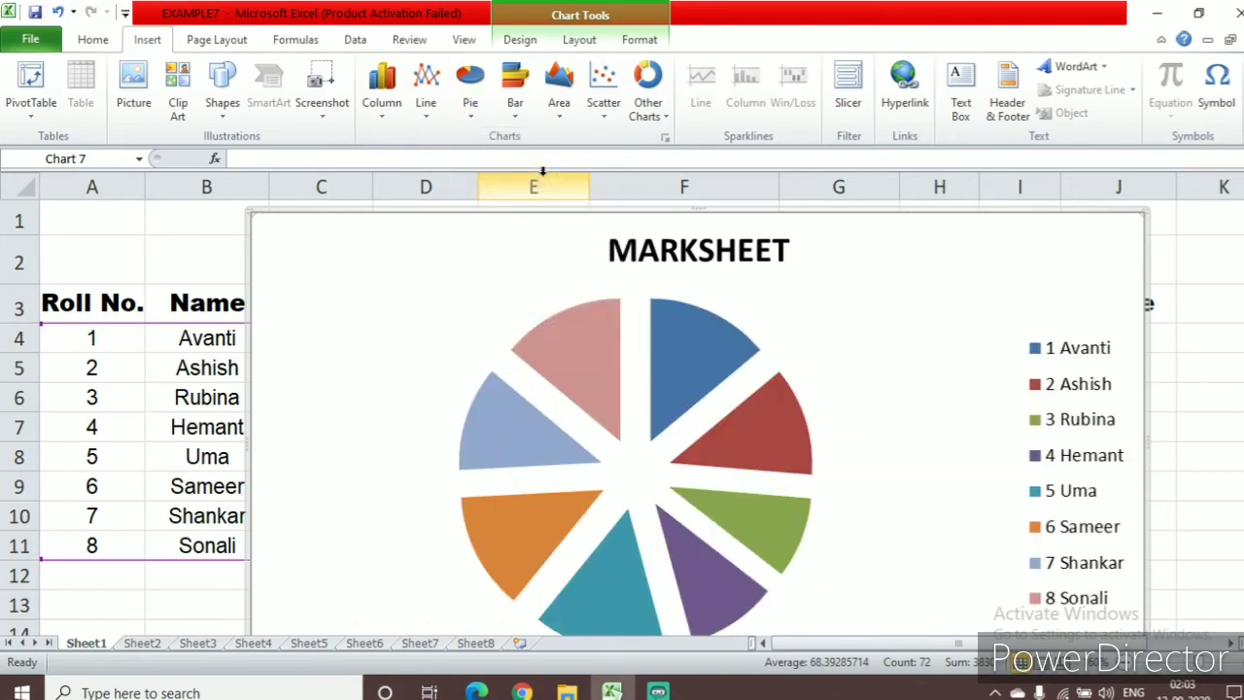
pyautogui.click(479, 119)
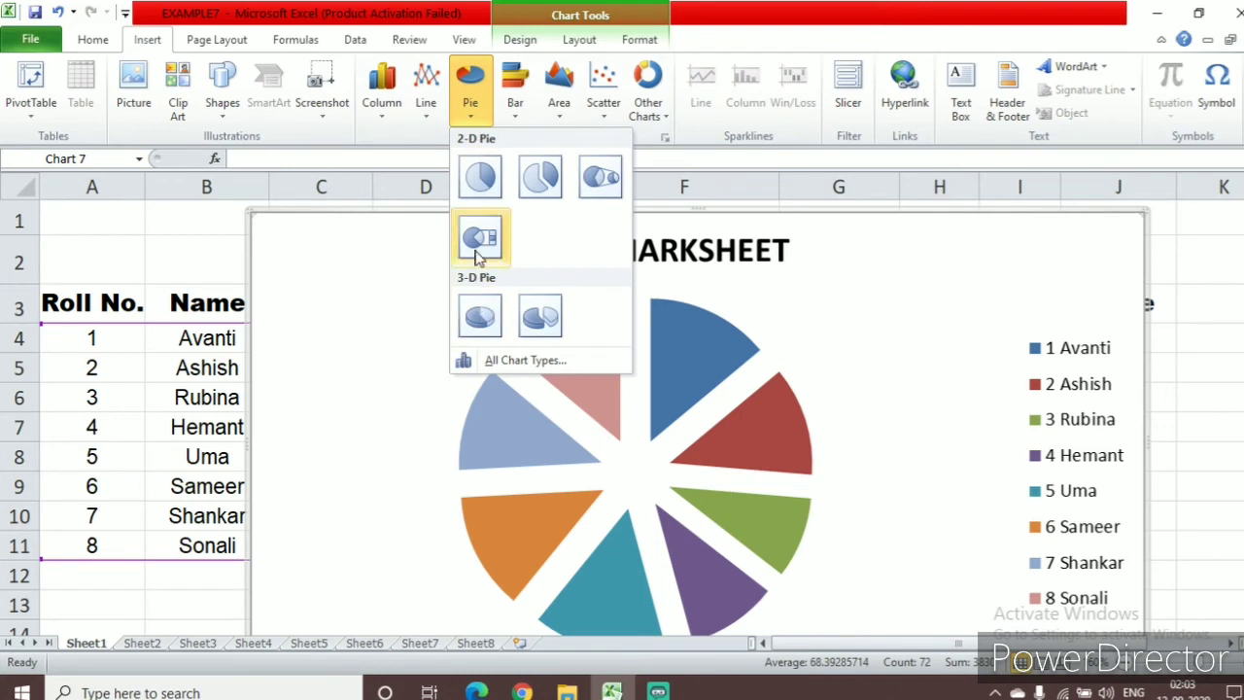
pyautogui.click(477, 320)
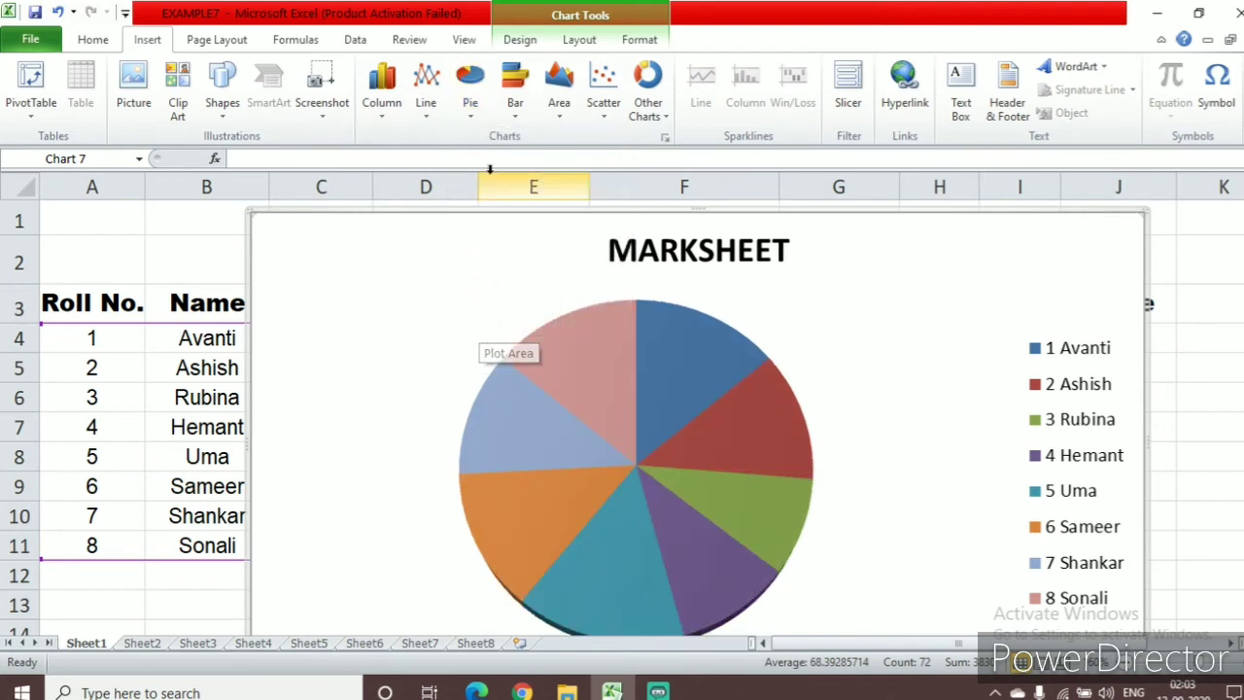
pyautogui.click(474, 105)
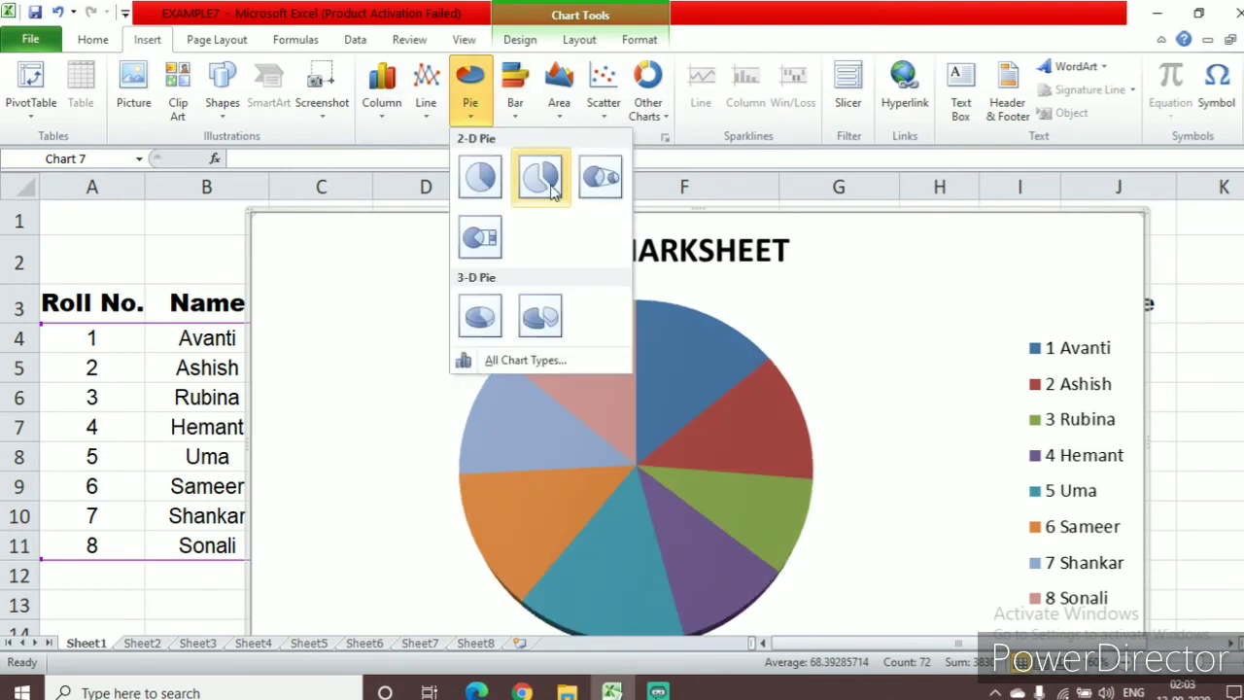
pyautogui.click(601, 178)
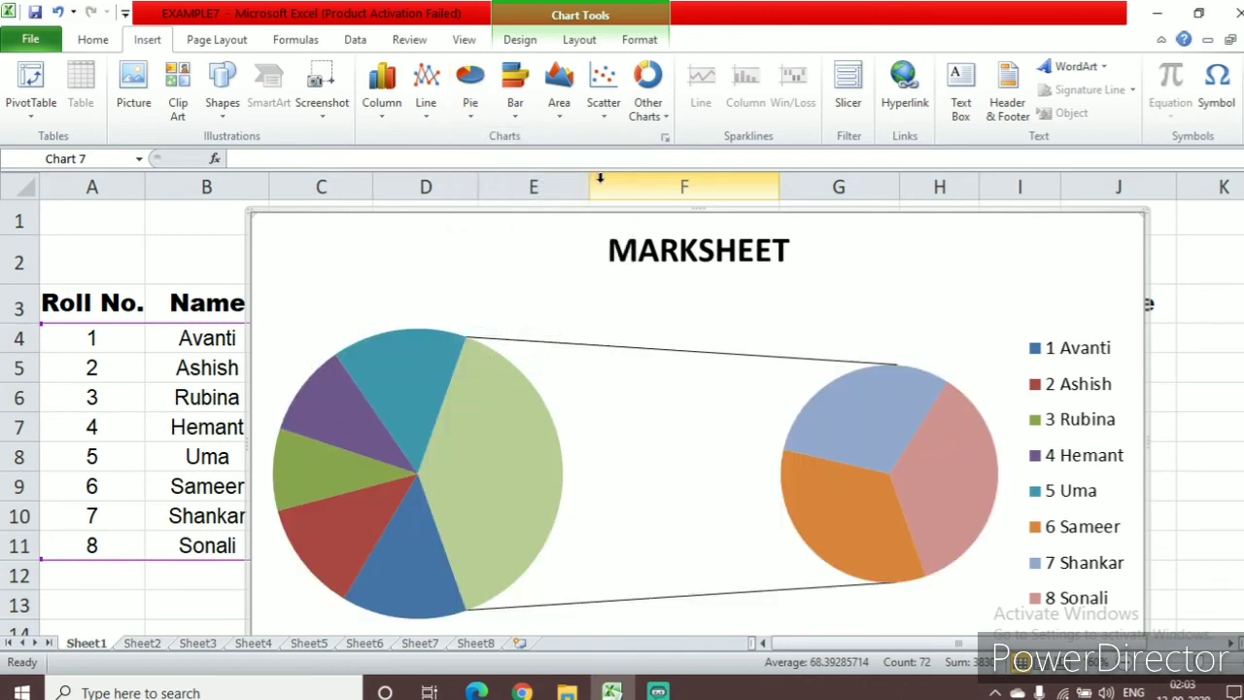
# - Try the plain 2-D pie and 3-D clustered column types on the MARKSHEET chart
pyautogui.click(471, 105)
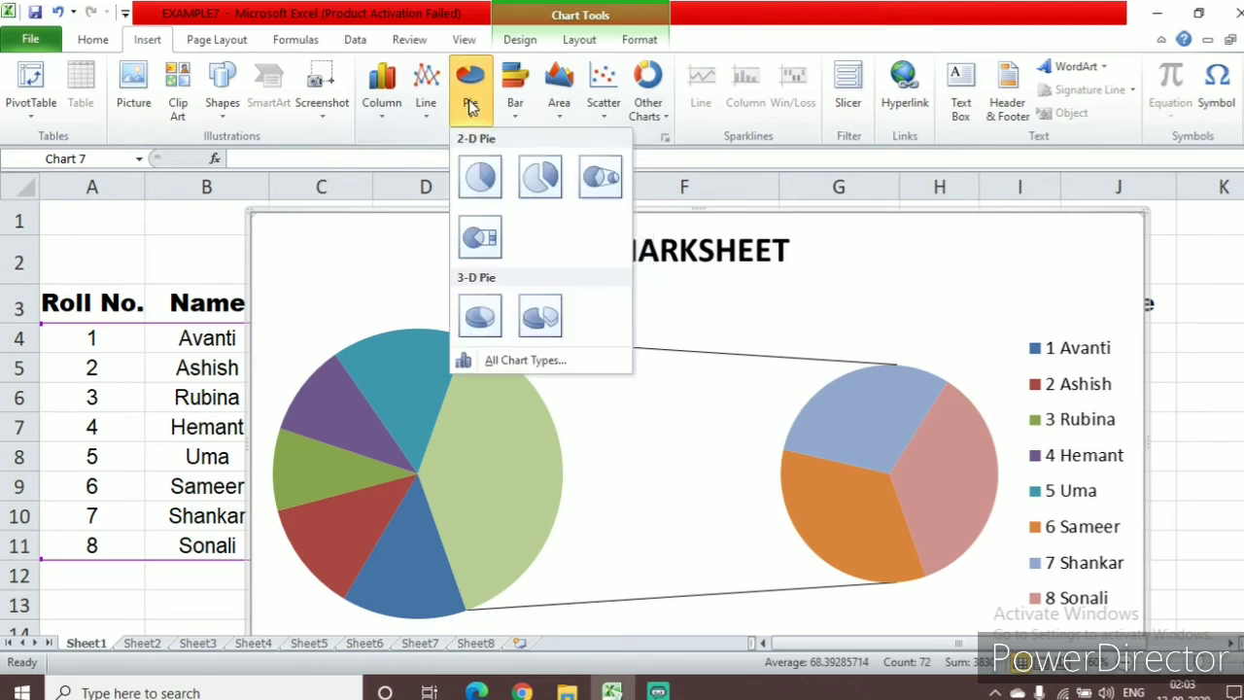
pyautogui.click(477, 173)
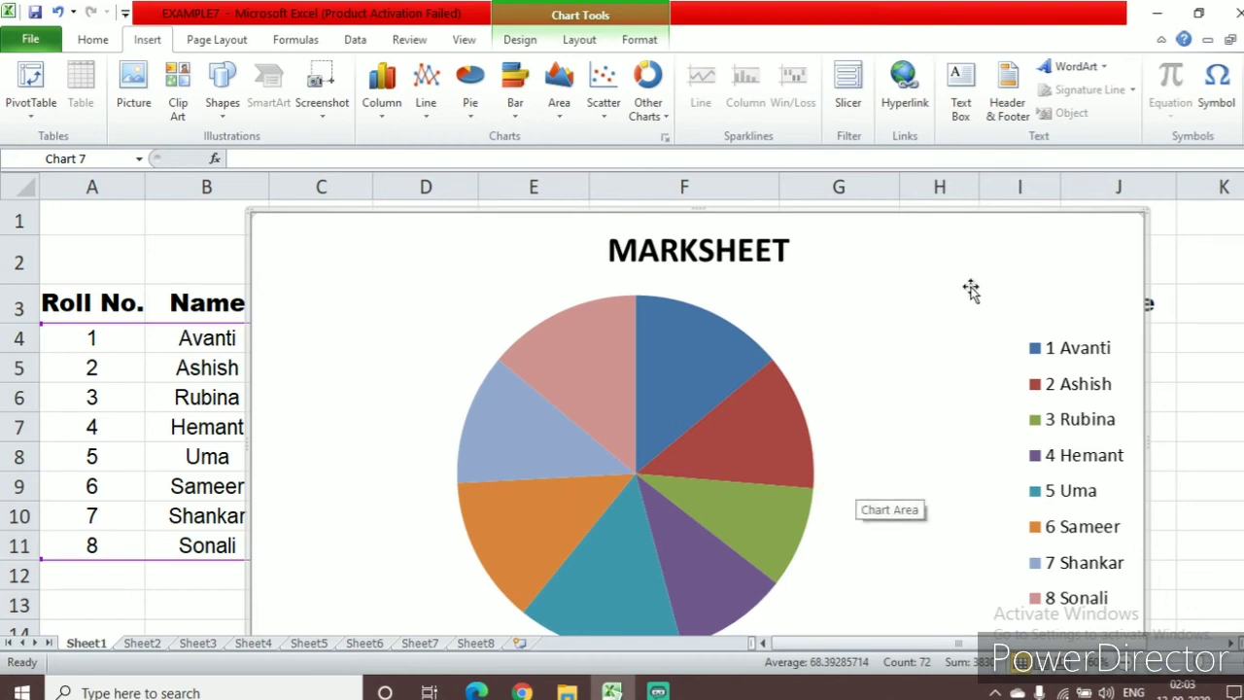
pyautogui.click(382, 98)
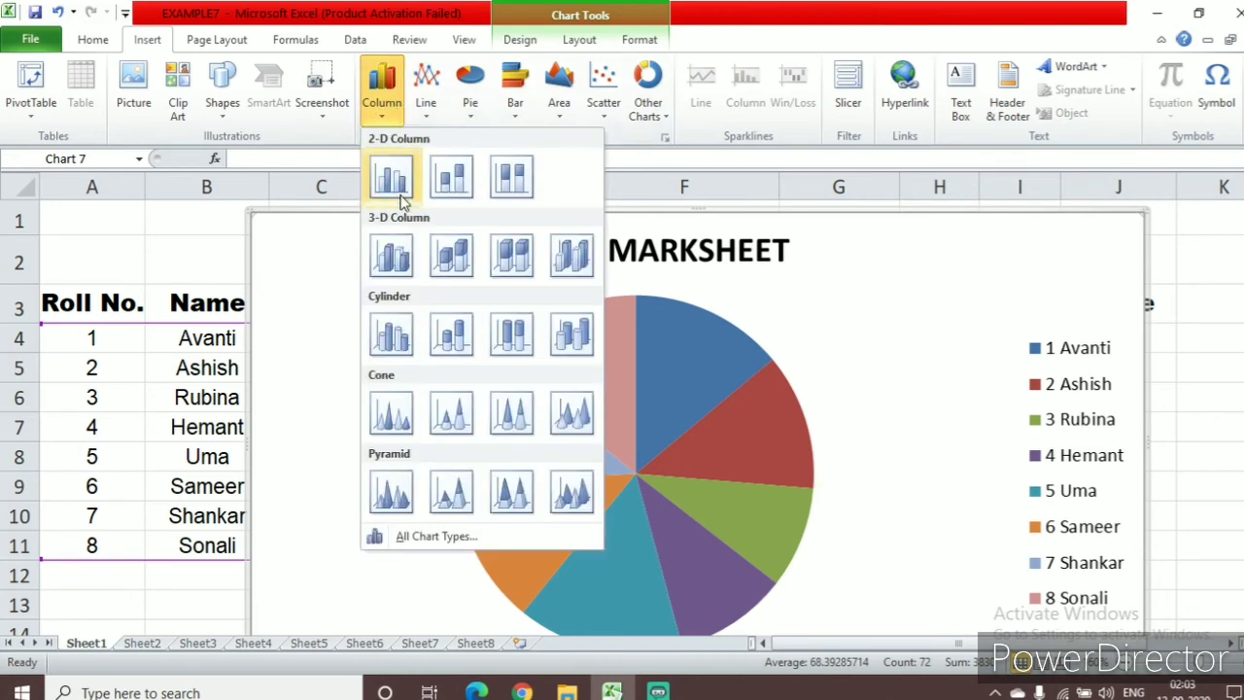
pyautogui.click(390, 261)
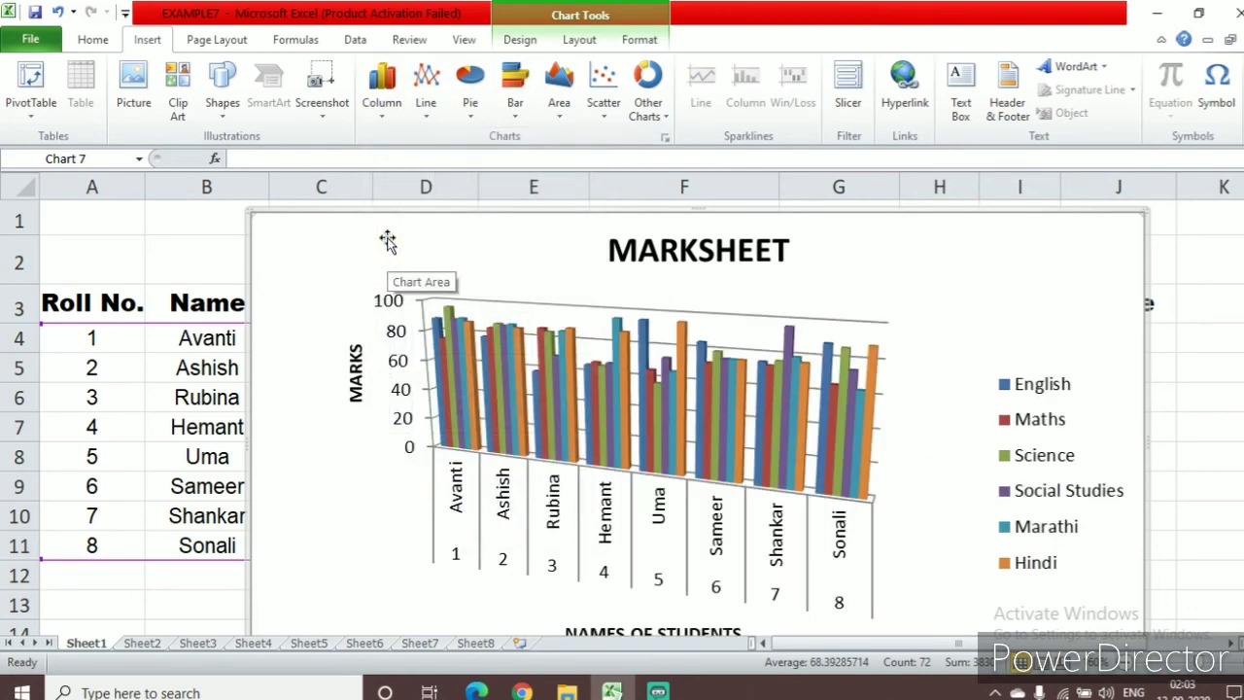
# - Try the clustered cylinder type on the MARKSHEET chart, followed by the 2-D clustered column
pyautogui.click(374, 102)
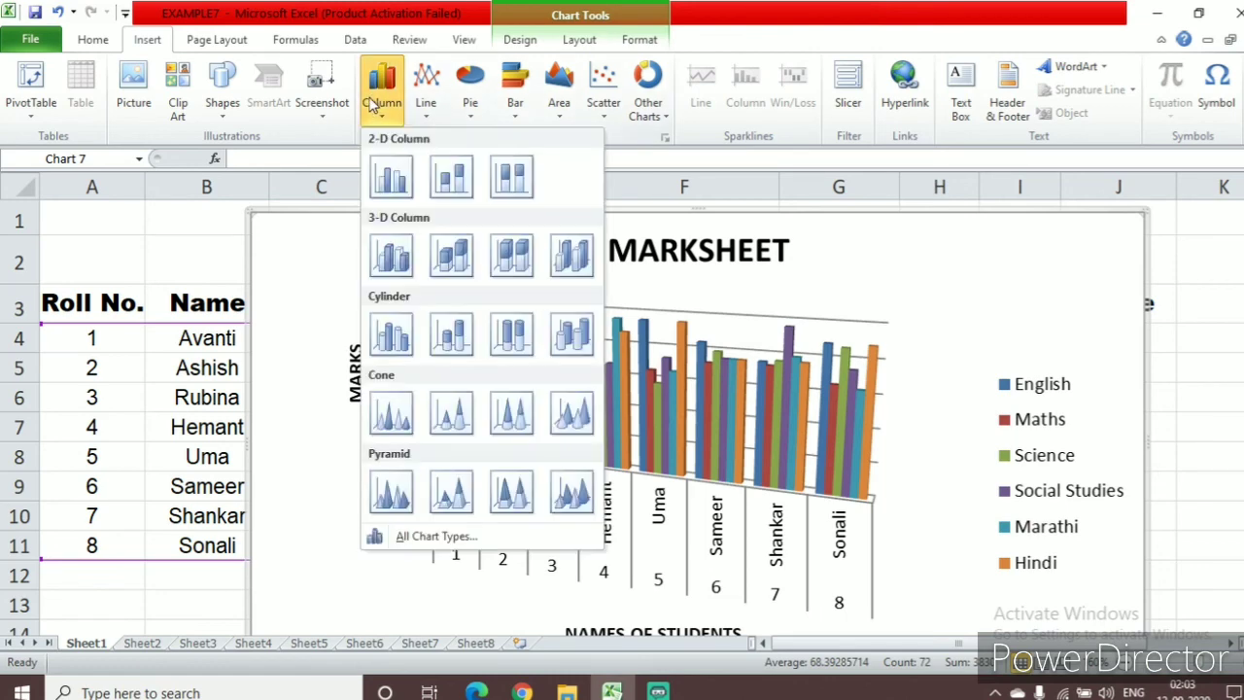
pyautogui.click(394, 346)
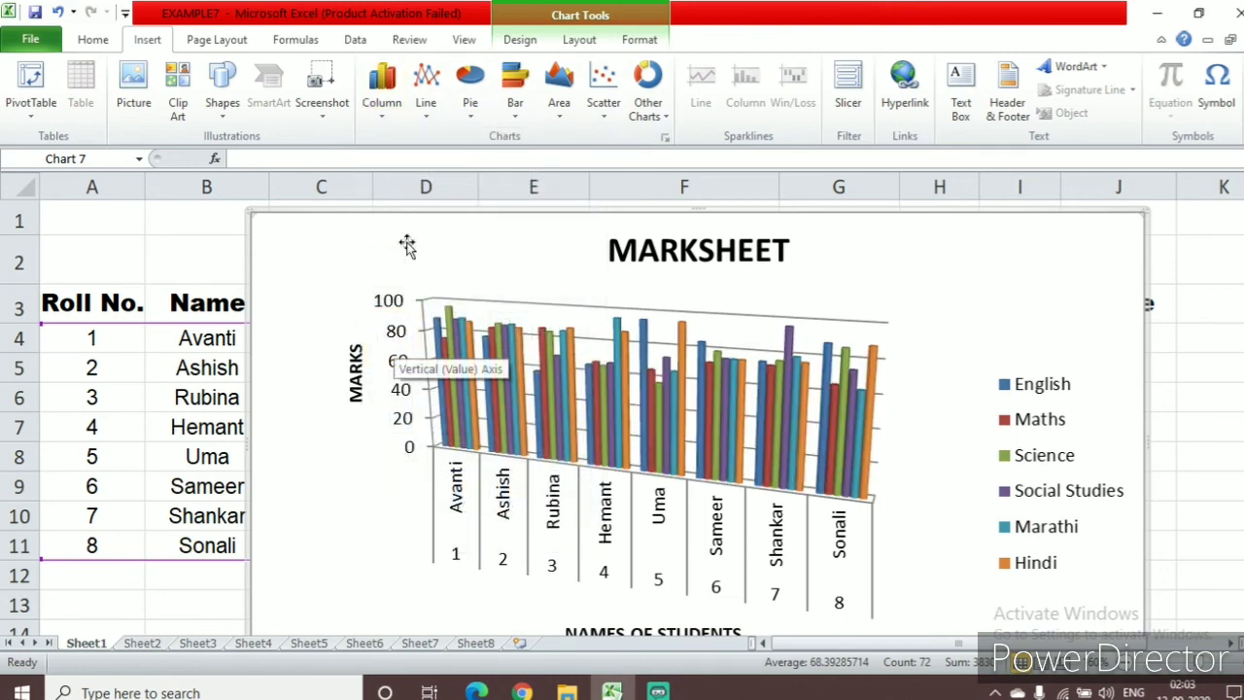
pyautogui.click(382, 97)
pyautogui.click(393, 178)
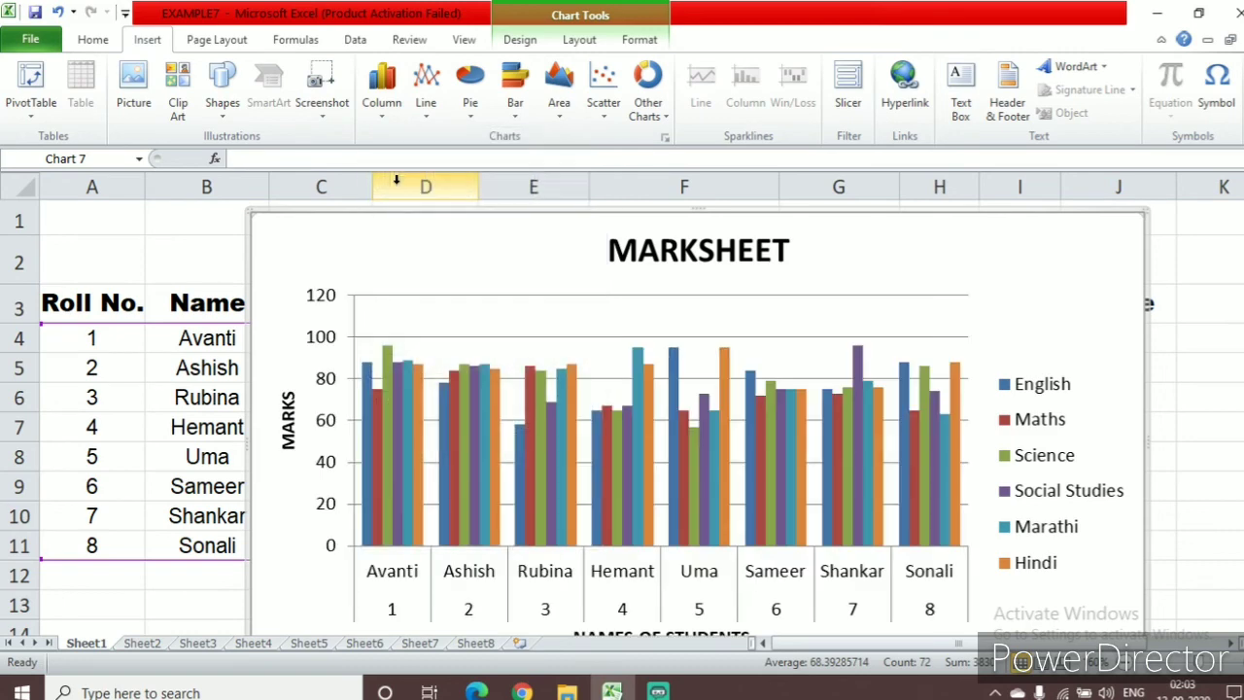
# - Try the clustered pyramid, clustered cone and 100% stacked cone types on the MARKSHEET chart
pyautogui.click(397, 119)
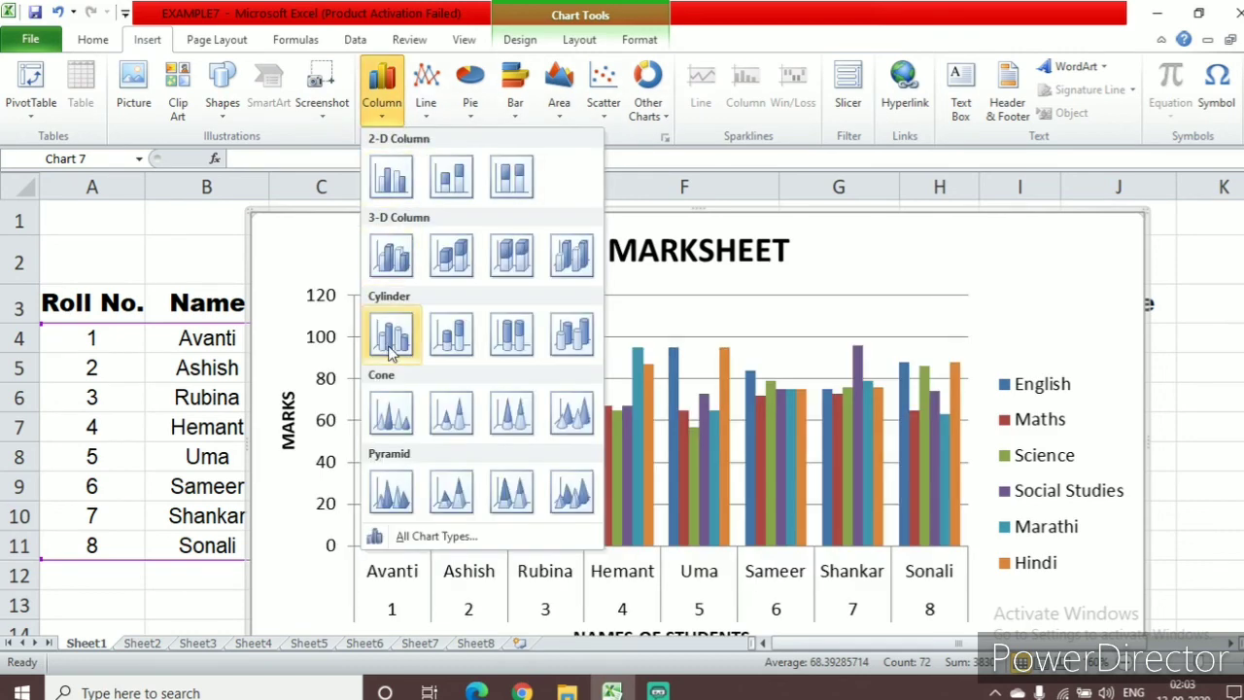
pyautogui.click(390, 491)
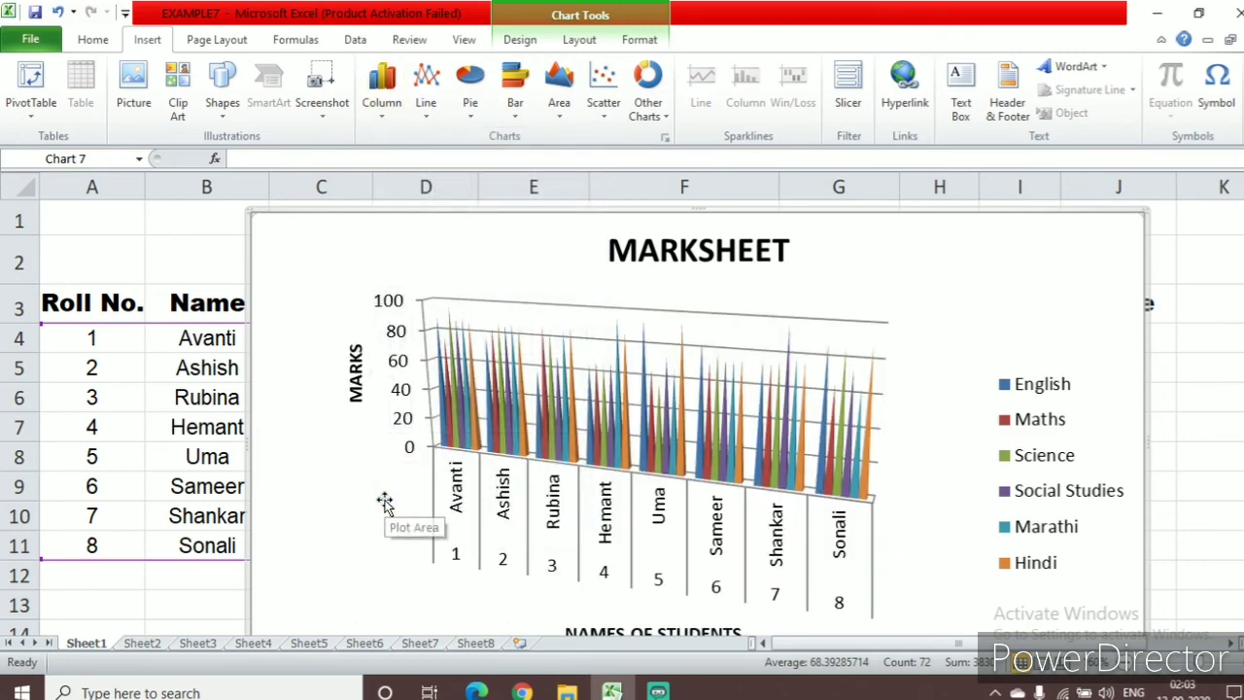
pyautogui.click(382, 97)
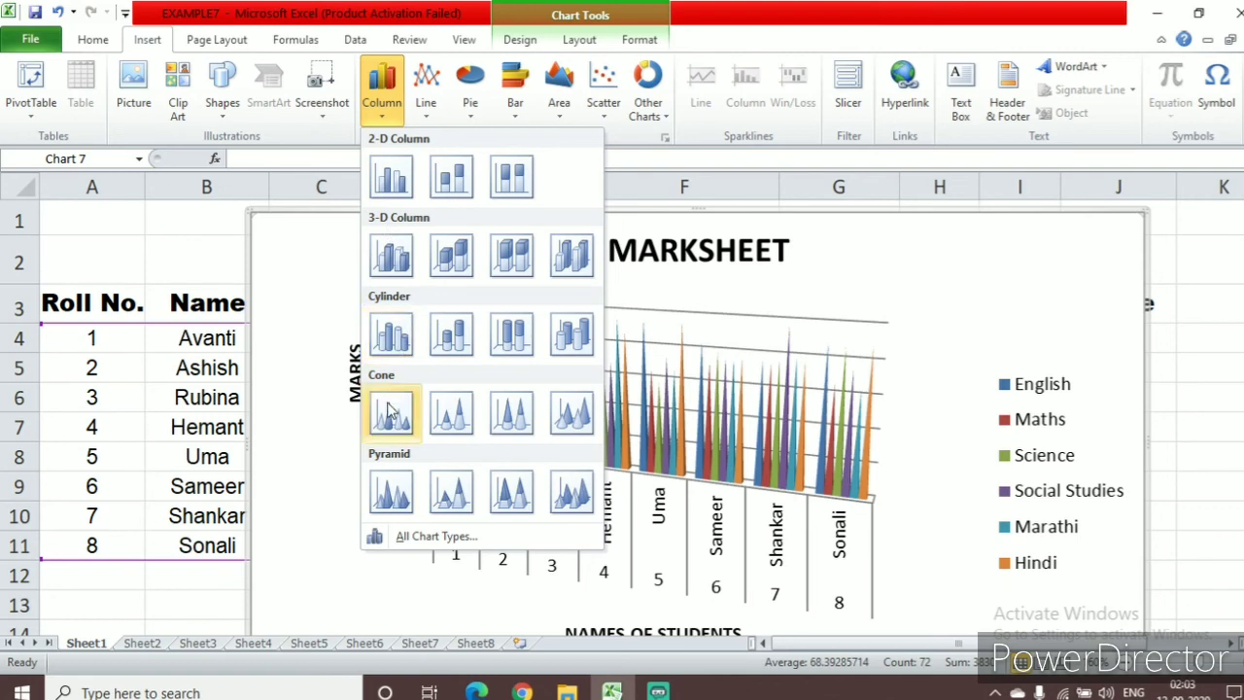
pyautogui.click(392, 491)
pyautogui.click(380, 97)
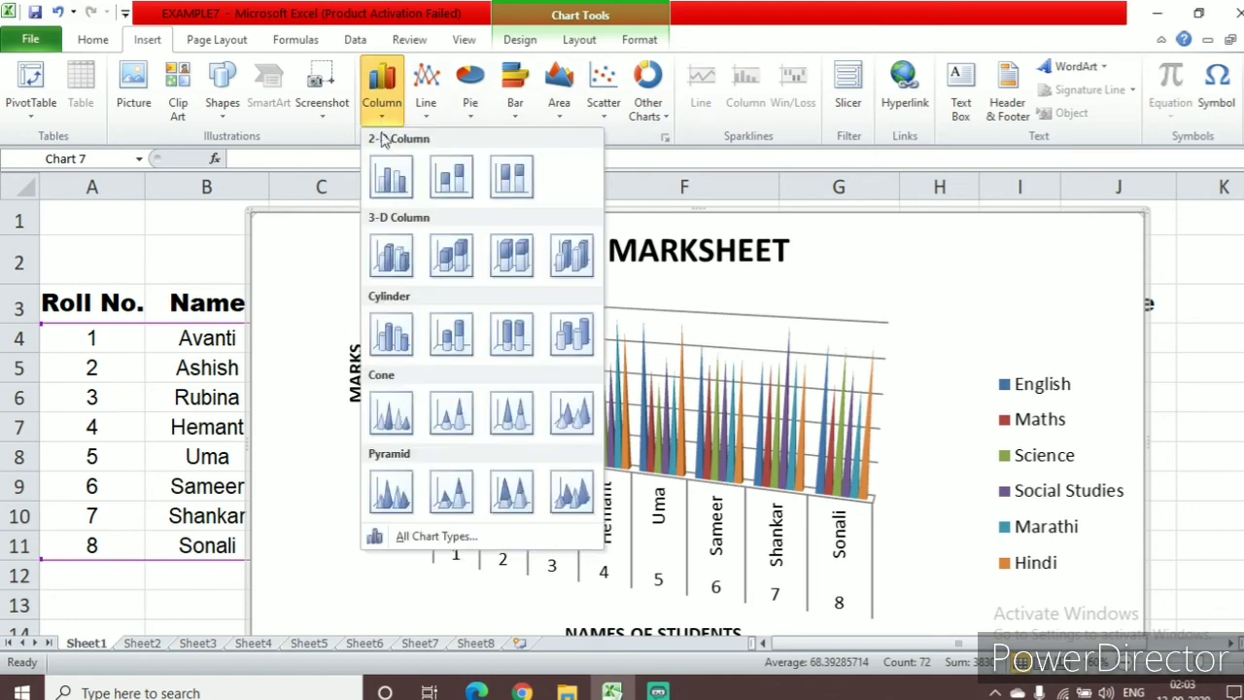
pyautogui.click(386, 416)
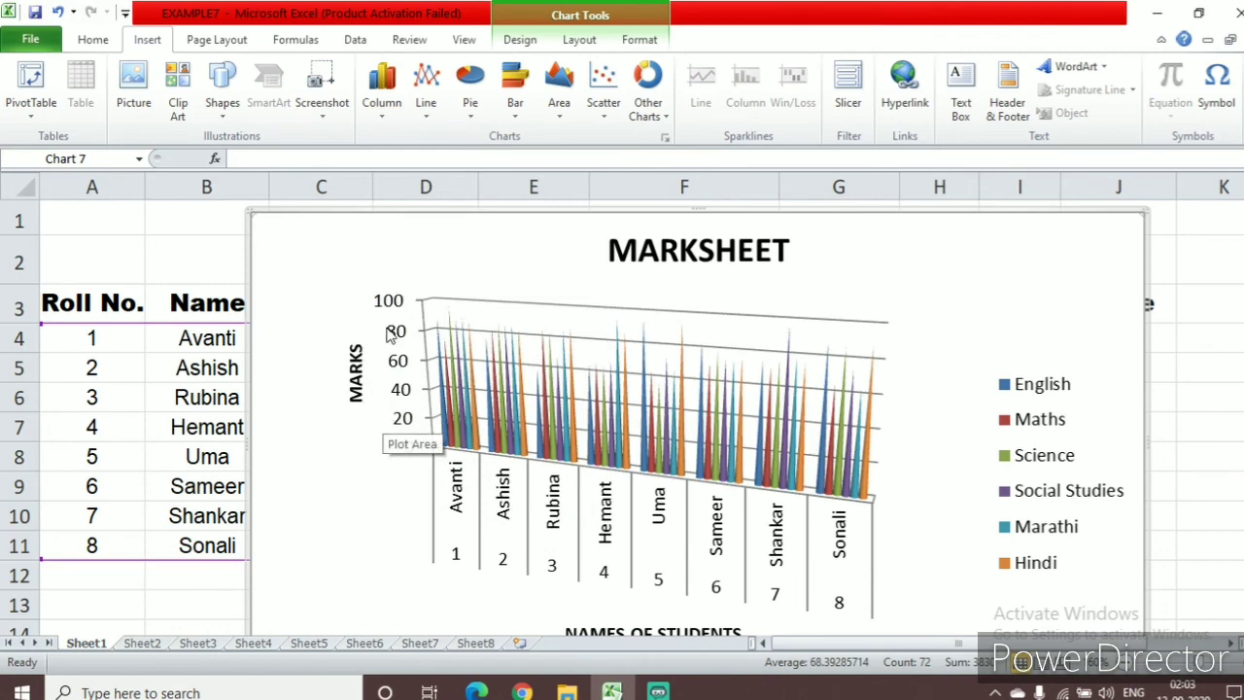
pyautogui.click(383, 98)
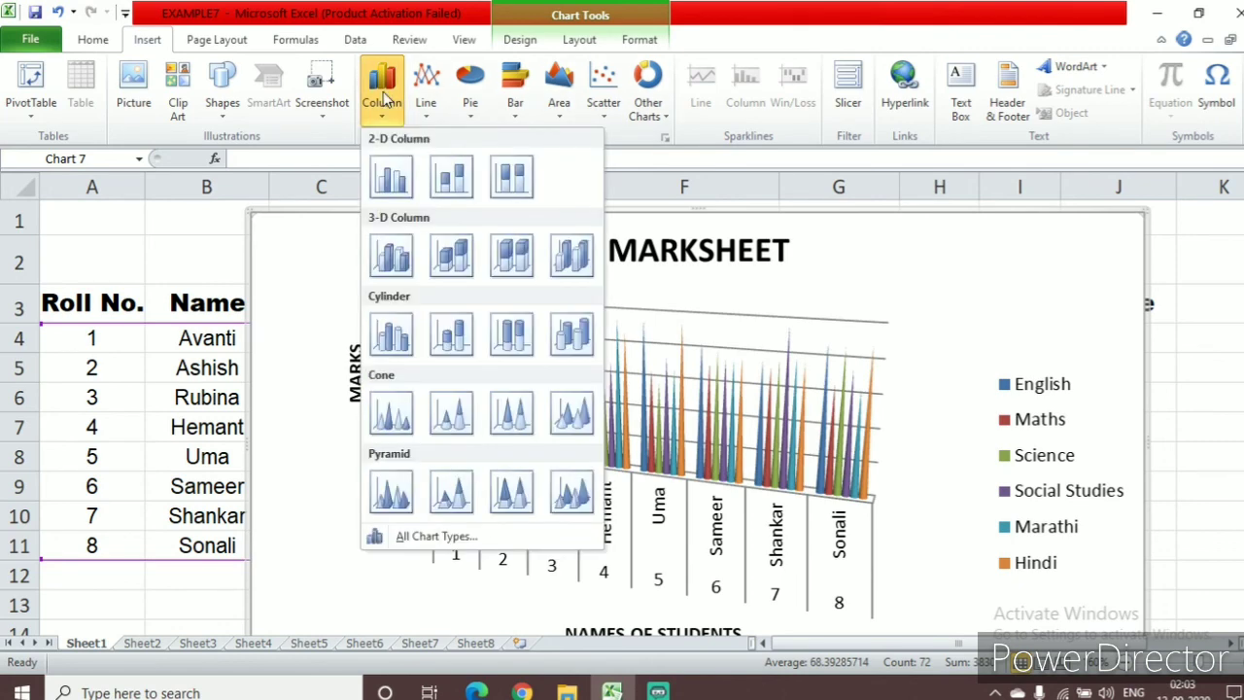
pyautogui.click(513, 414)
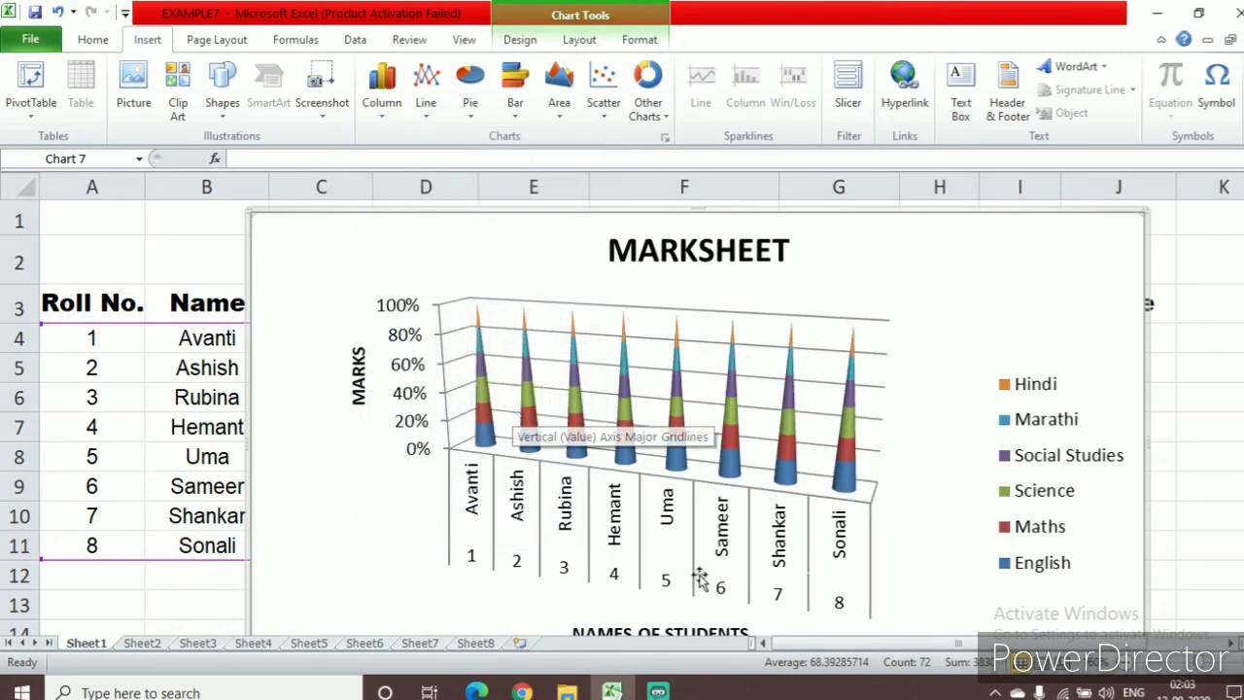
# - Try the 3-D stacked column, 3-D 100% stacked column and 2-D stacked column types on the MARKSHEET chart
pyautogui.click(394, 105)
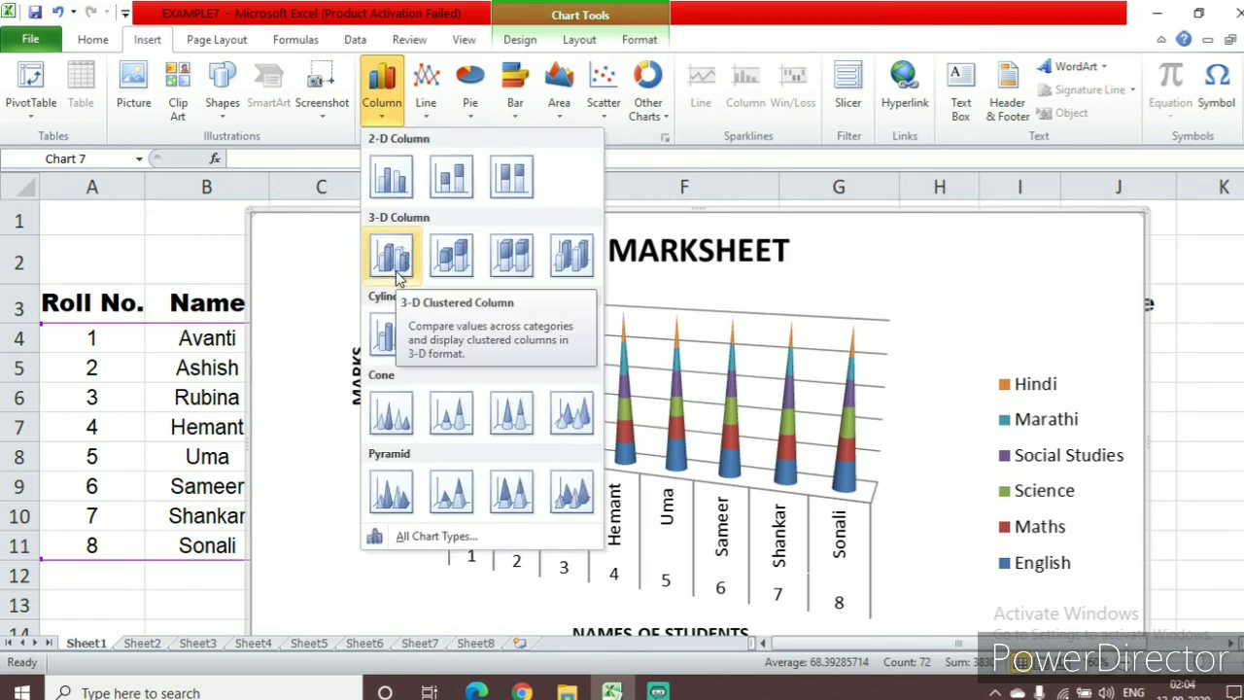
pyautogui.click(455, 261)
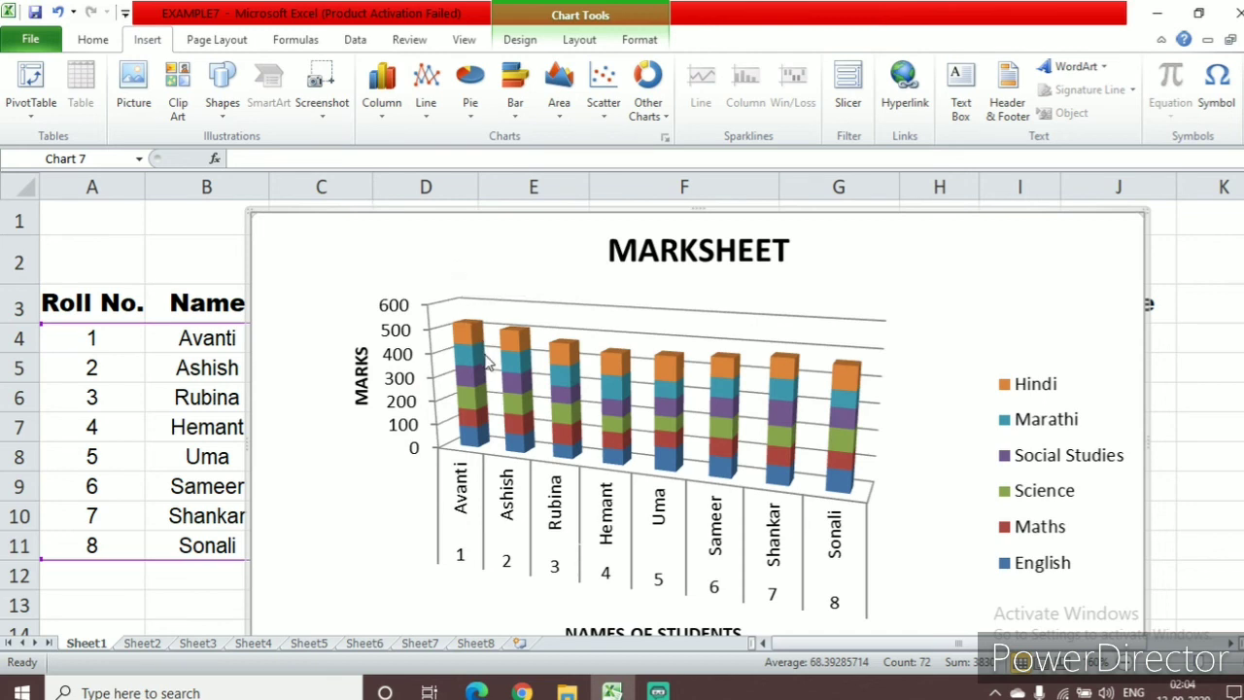
pyautogui.click(381, 97)
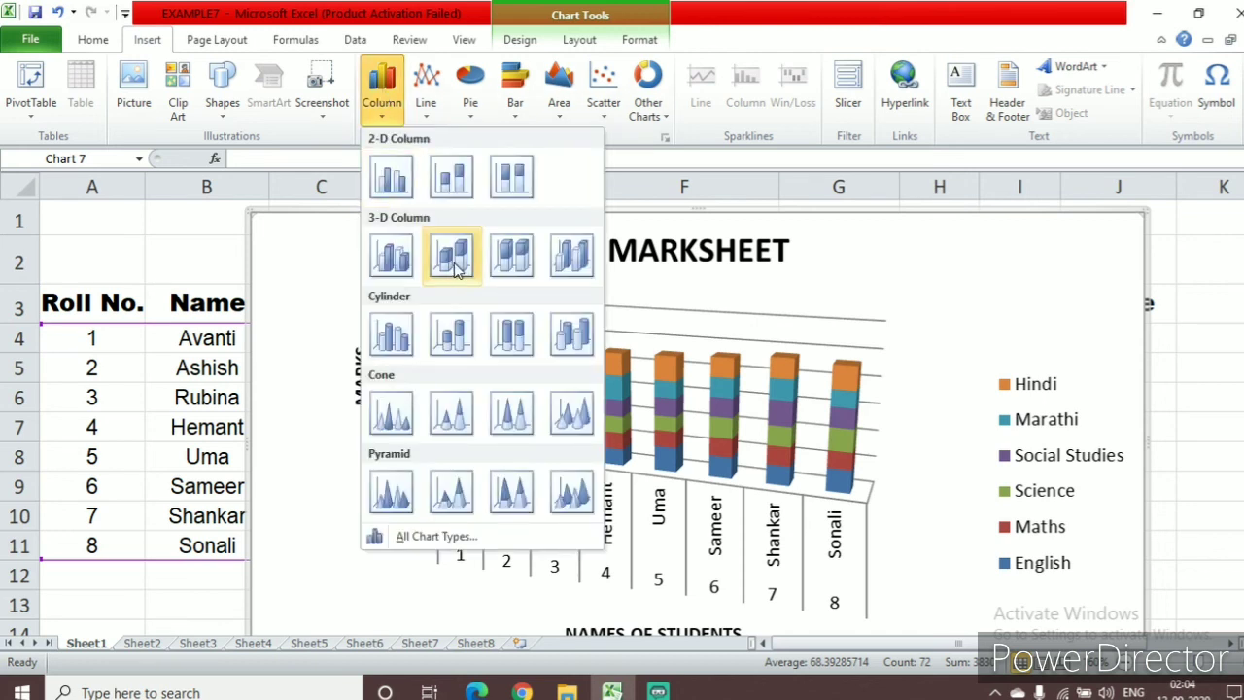
pyautogui.click(512, 254)
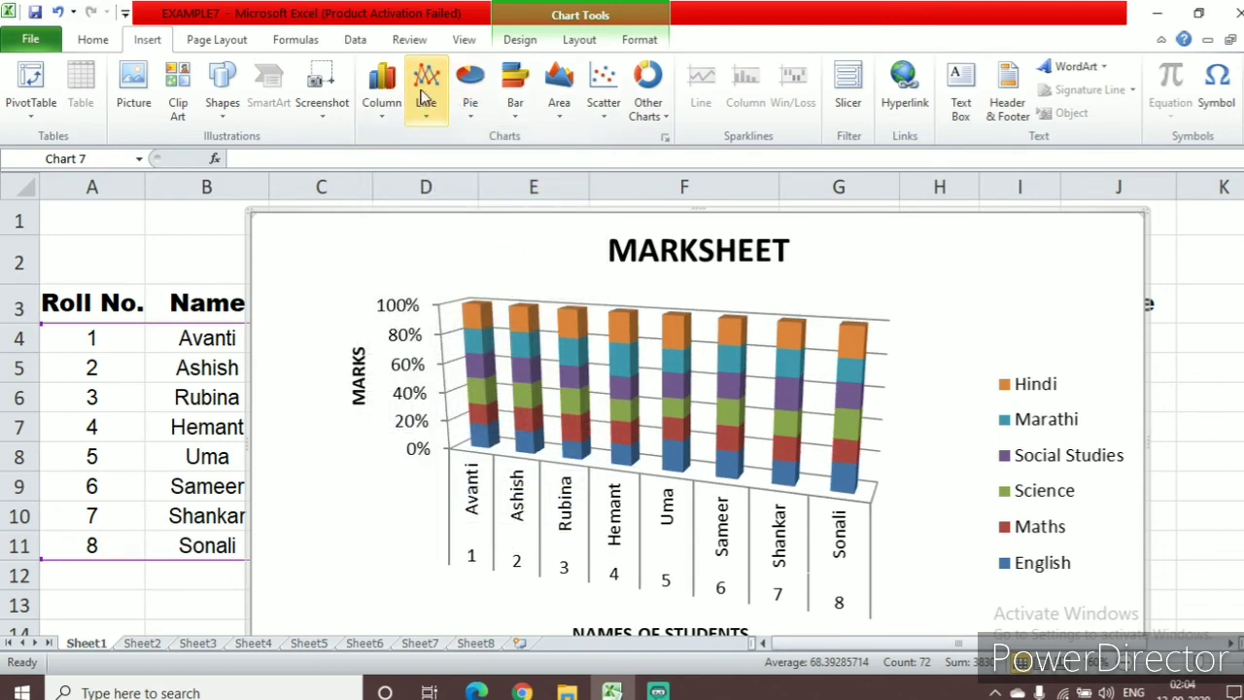
pyautogui.click(385, 101)
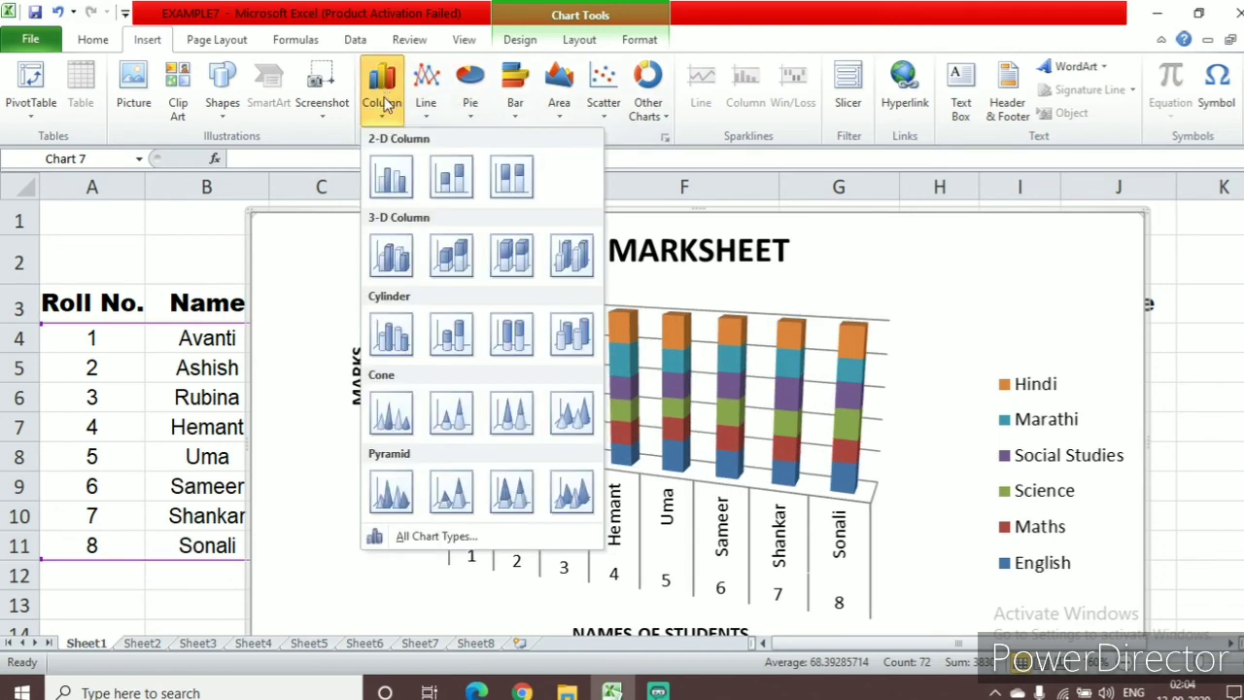
pyautogui.click(453, 187)
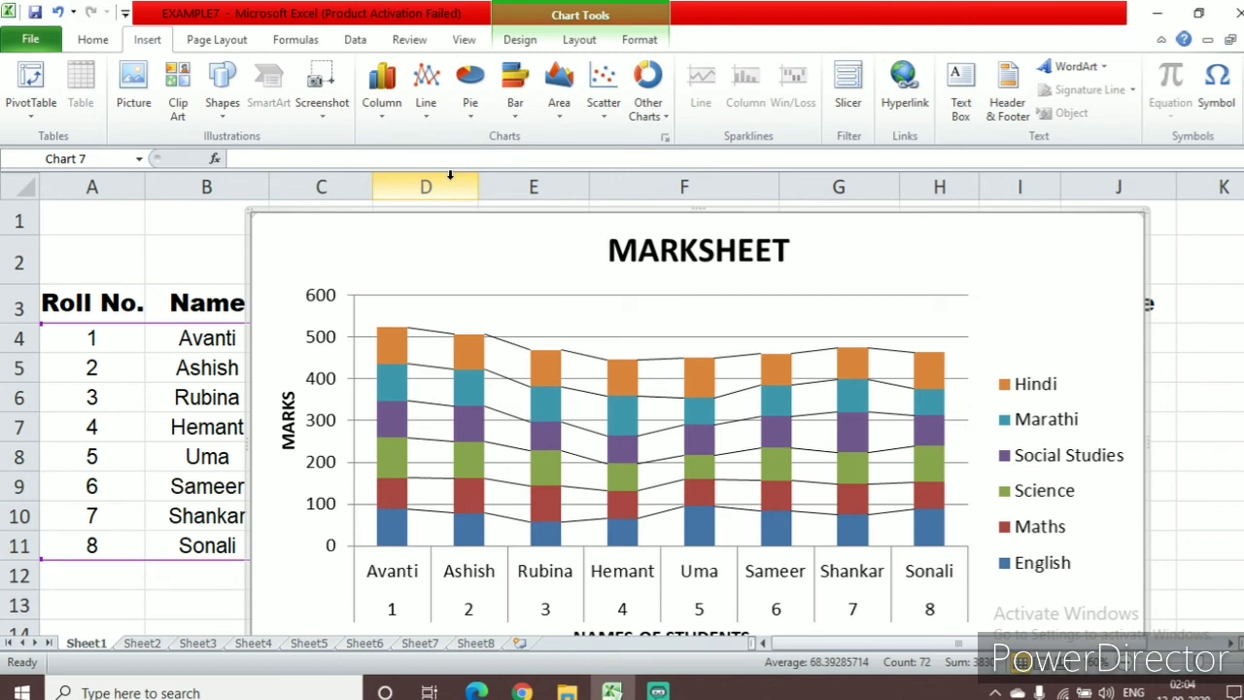
# - Try the Line with Markers and 3-D Line types on the MARKSHEET chart
pyautogui.click(394, 109)
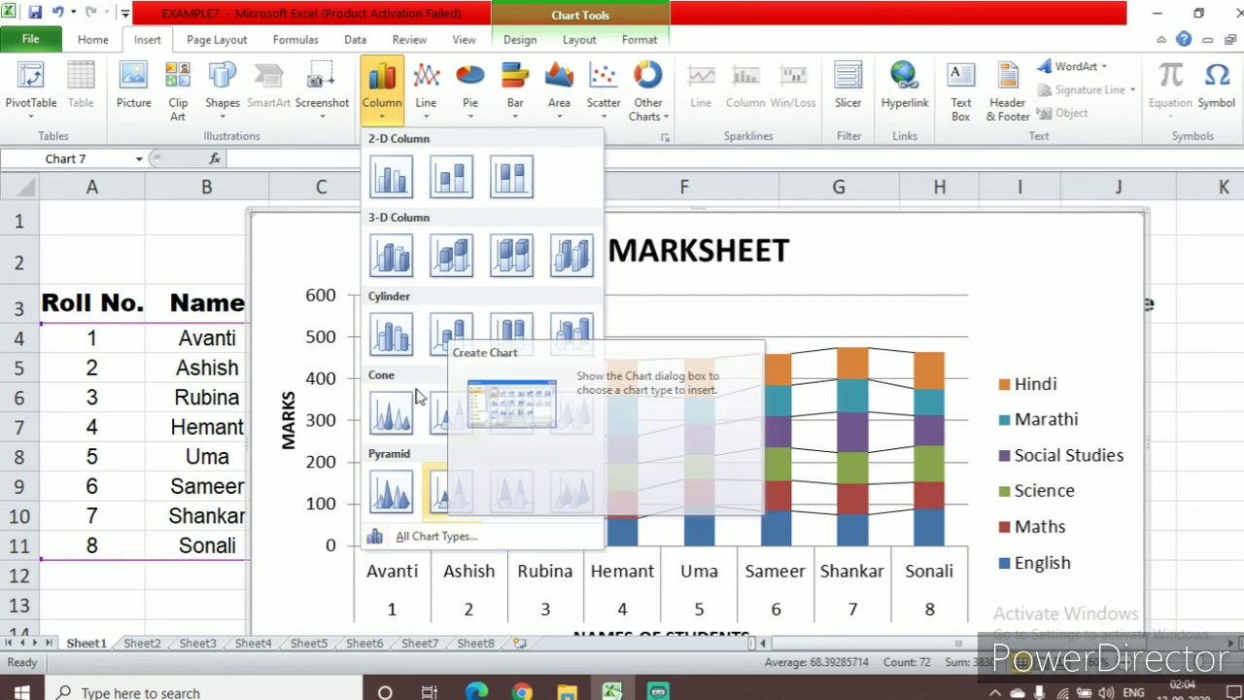
pyautogui.click(426, 103)
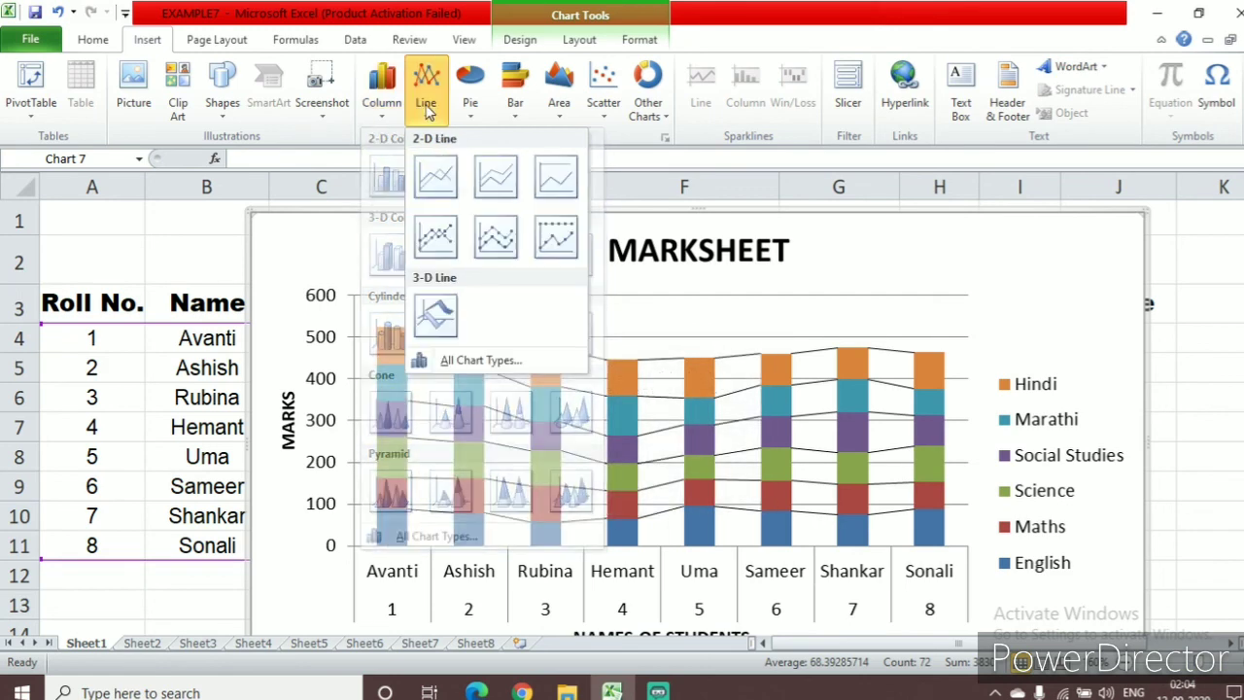
pyautogui.click(436, 243)
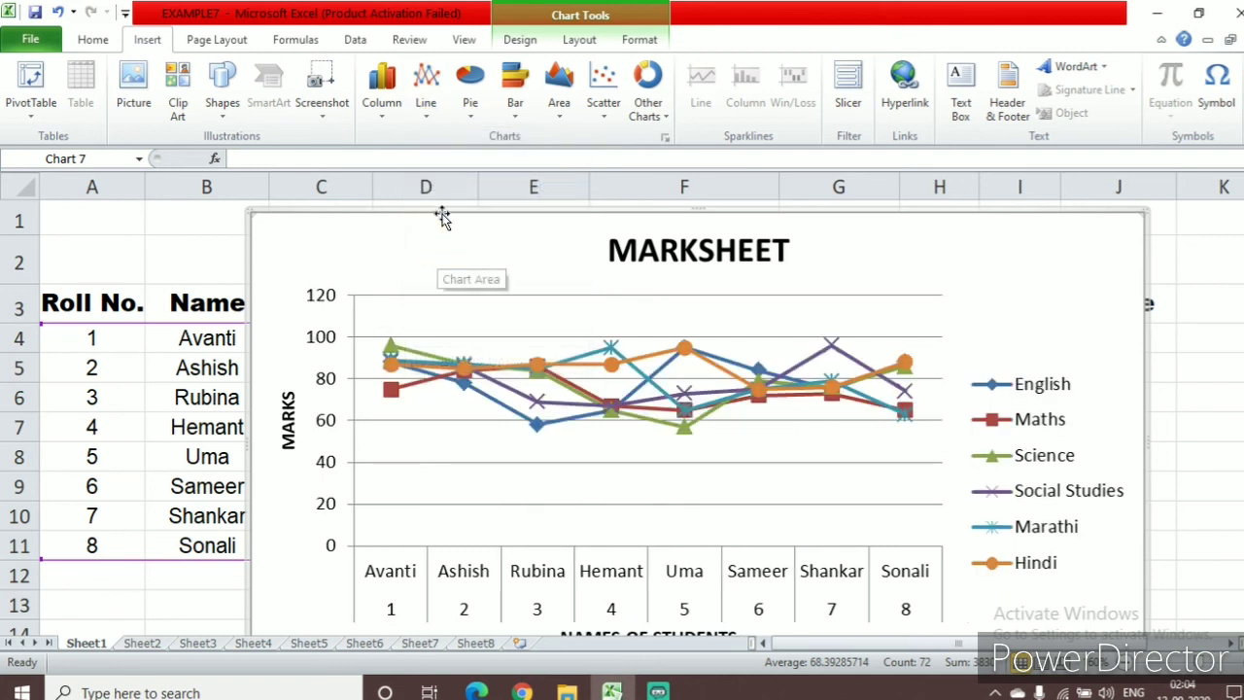
pyautogui.click(426, 103)
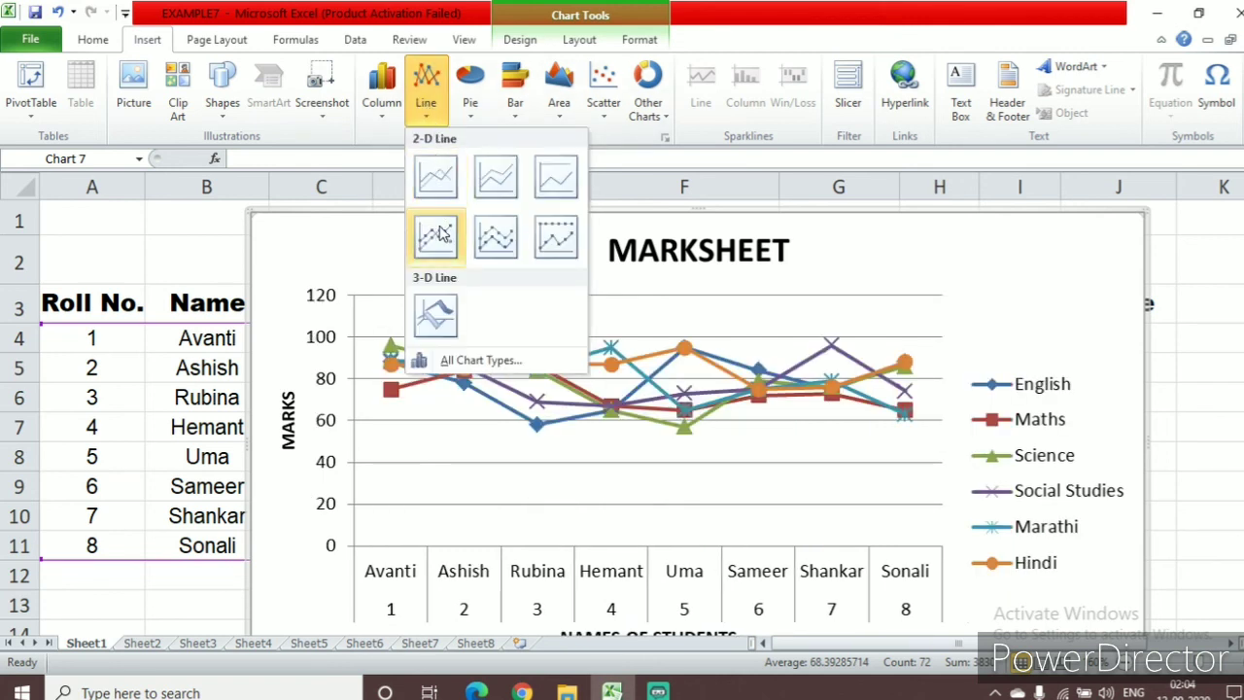
pyautogui.click(438, 325)
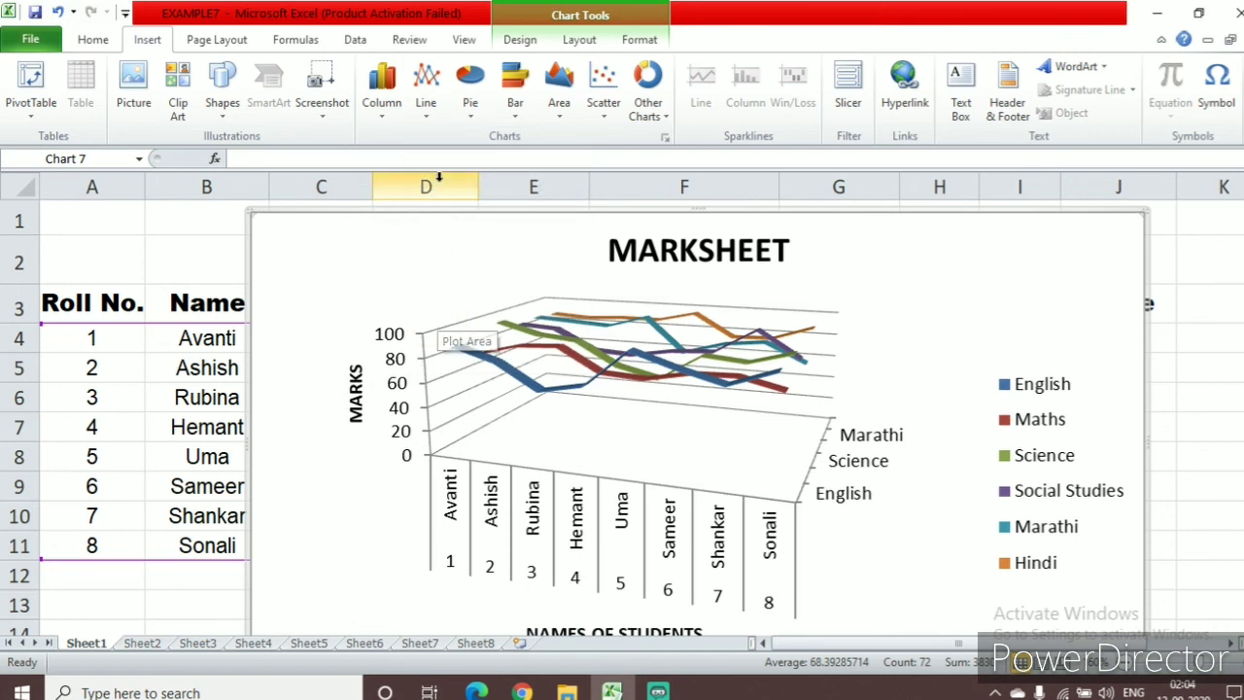
# - Try the bar-of-pie type on the MARKSHEET chart and look over the other pie types offered
pyautogui.click(470, 115)
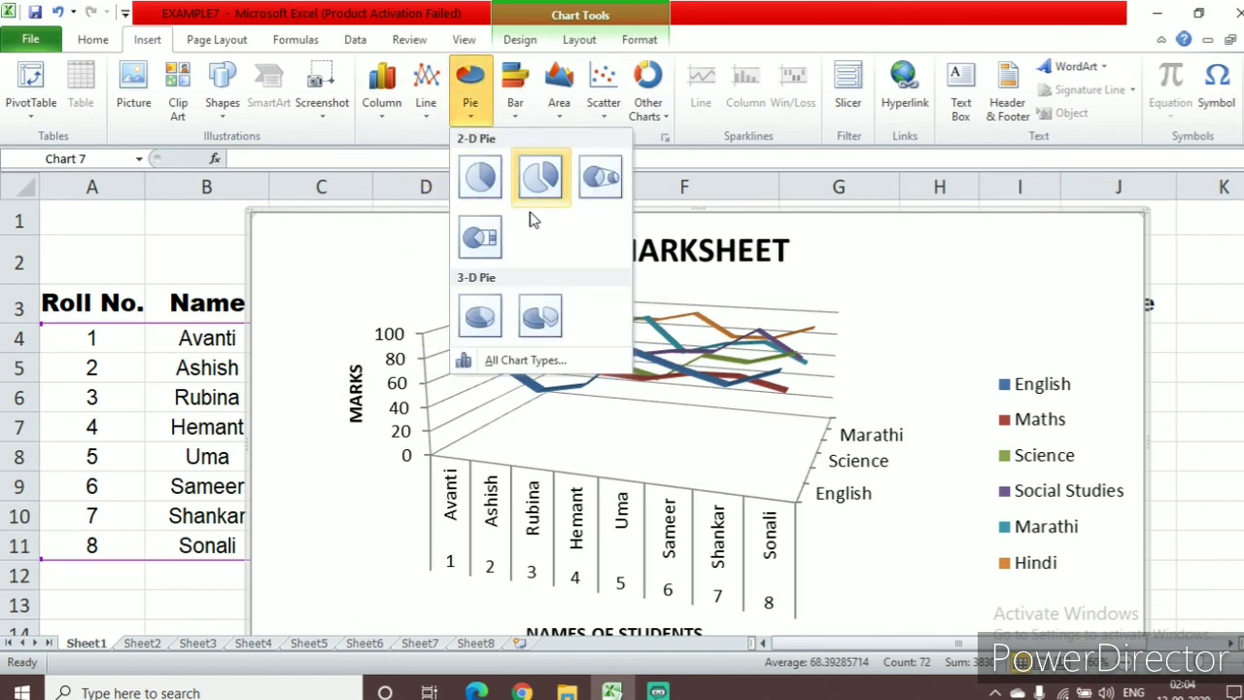
pyautogui.click(474, 240)
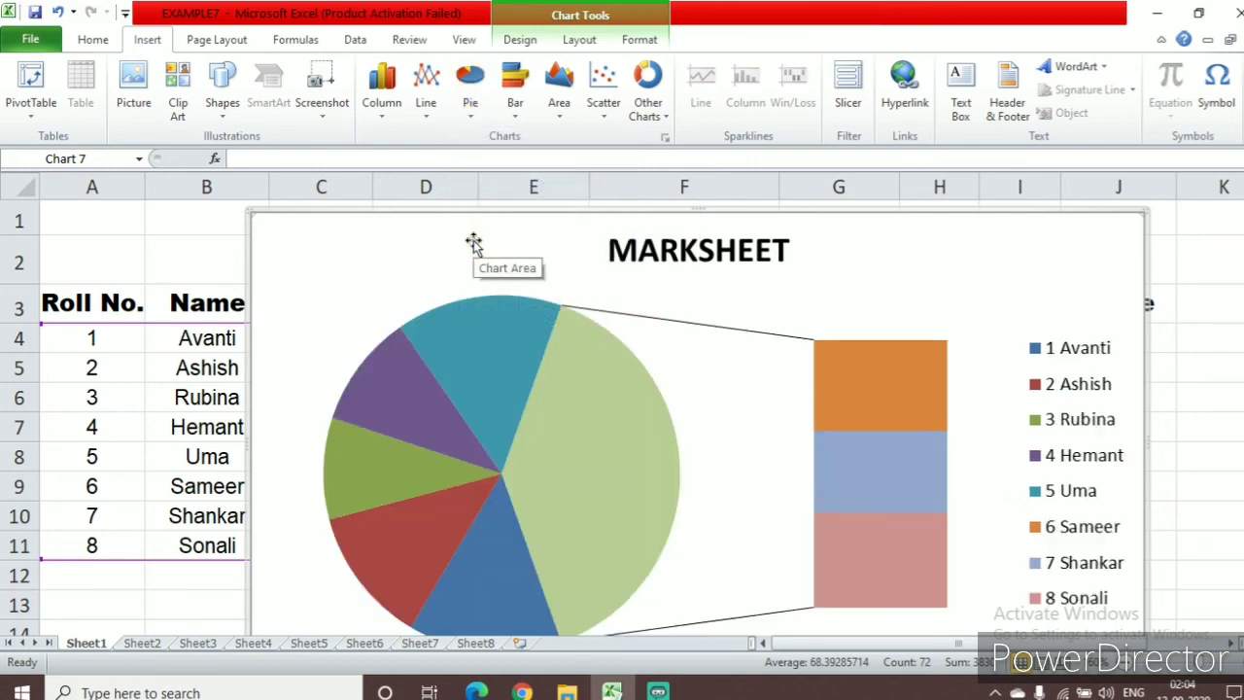
pyautogui.click(470, 107)
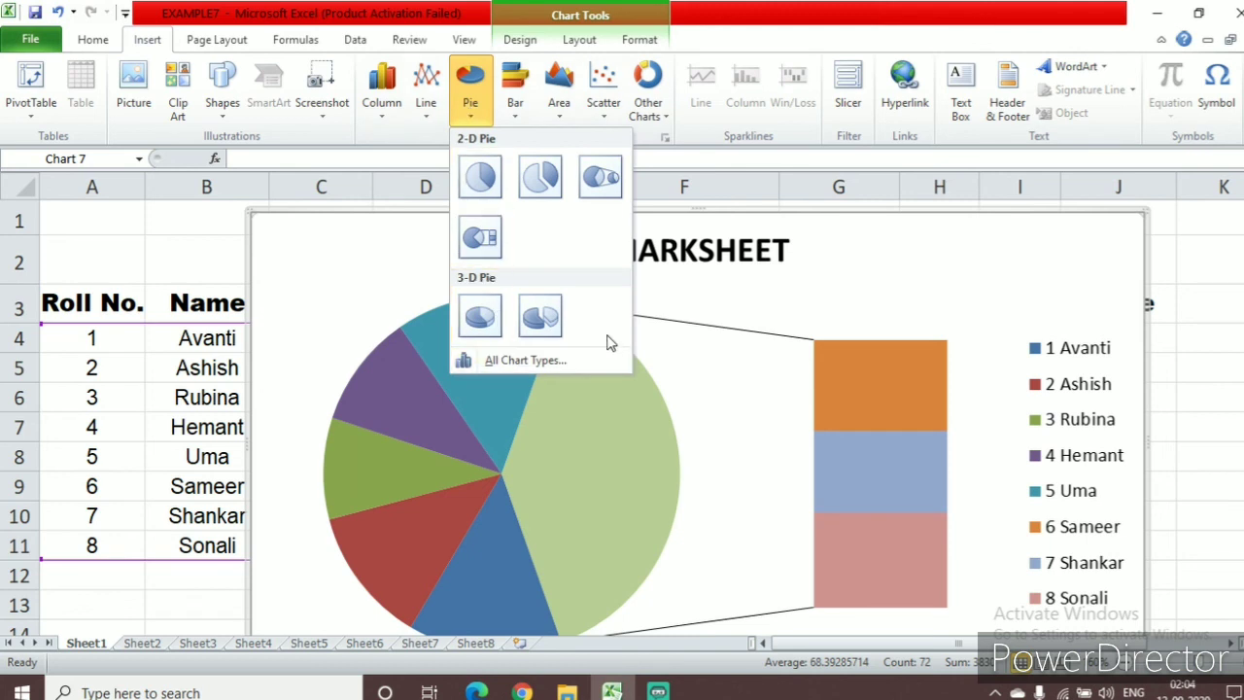
pyautogui.click(905, 287)
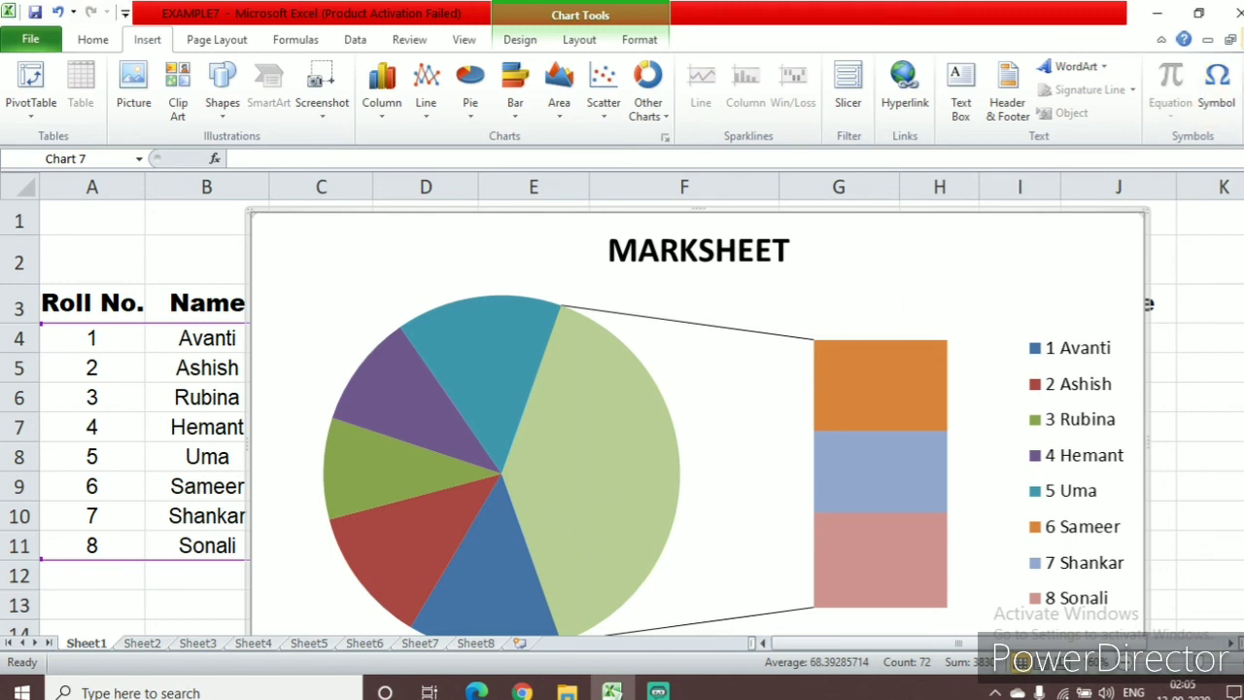
# - Set the MARKSHEET chart to a 2-D clustered column and close the workbook, saving the changes to EXAMPLE7.xlsx
pyautogui.click(384, 98)
pyautogui.click(404, 183)
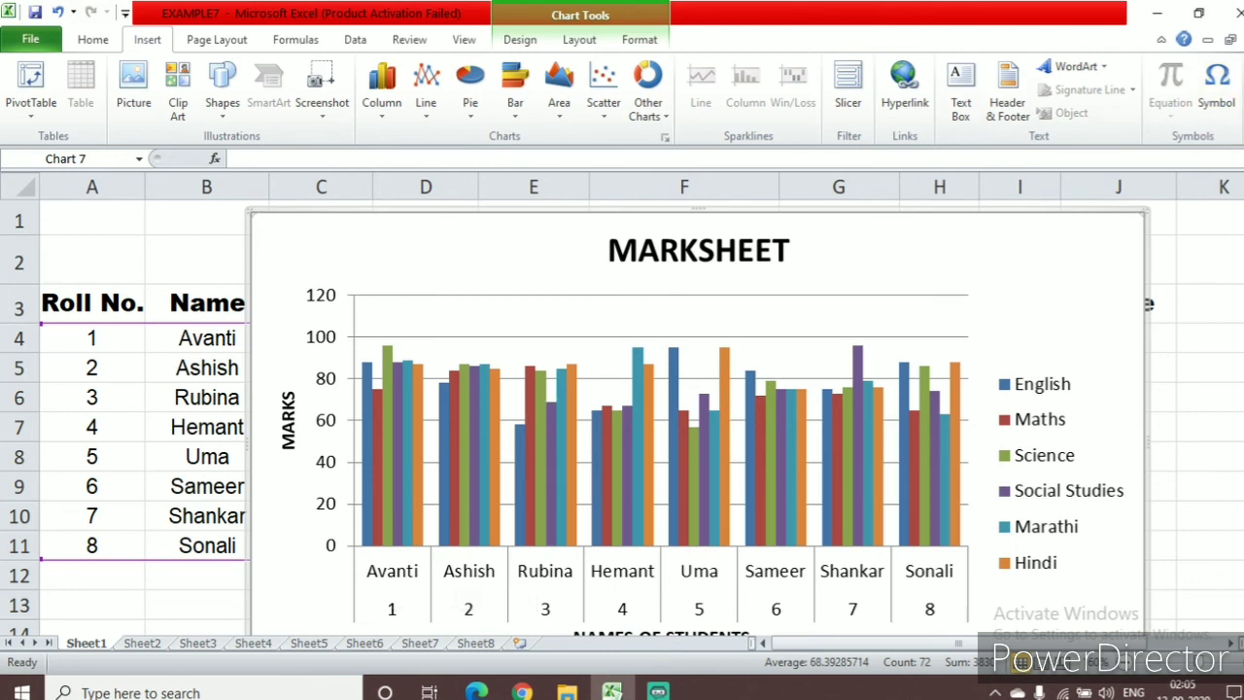
pyautogui.click(1232, 14)
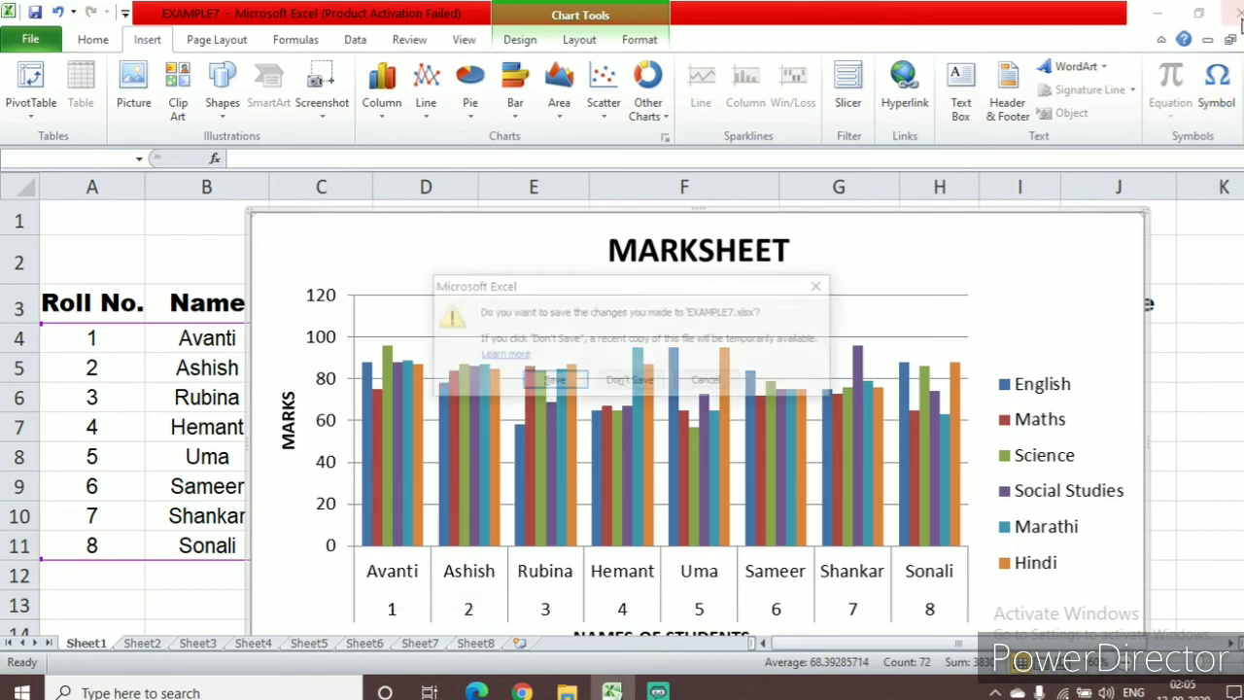
pyautogui.click(555, 382)
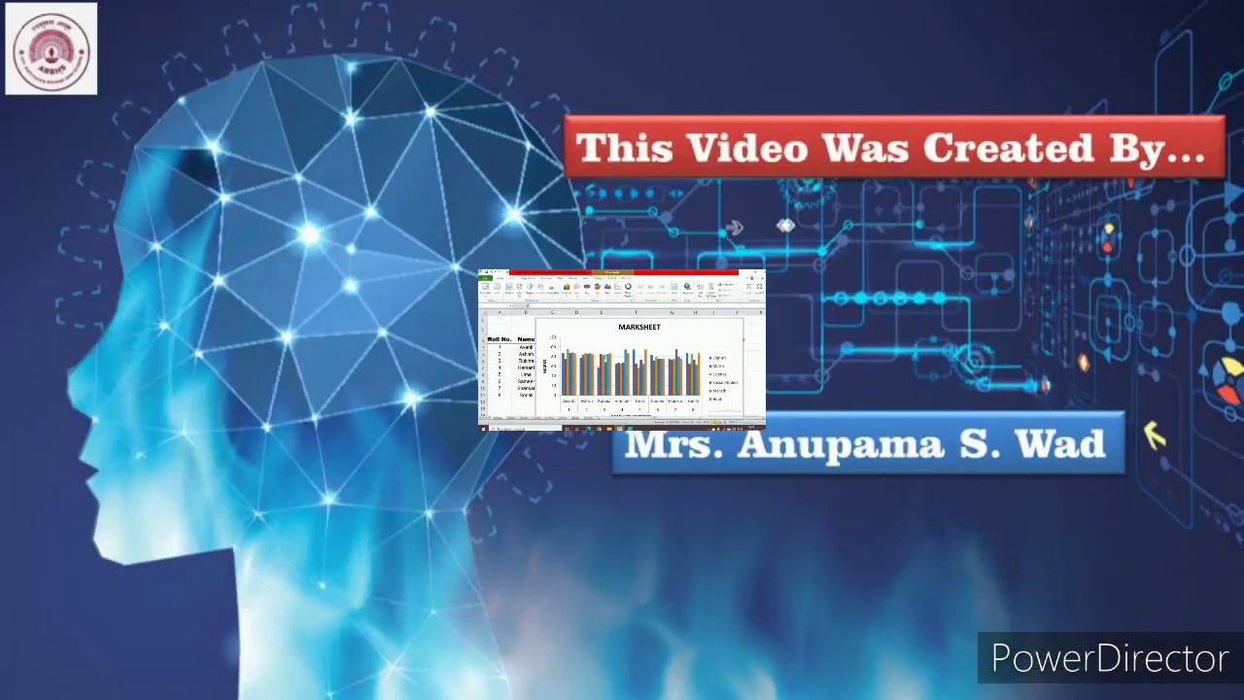